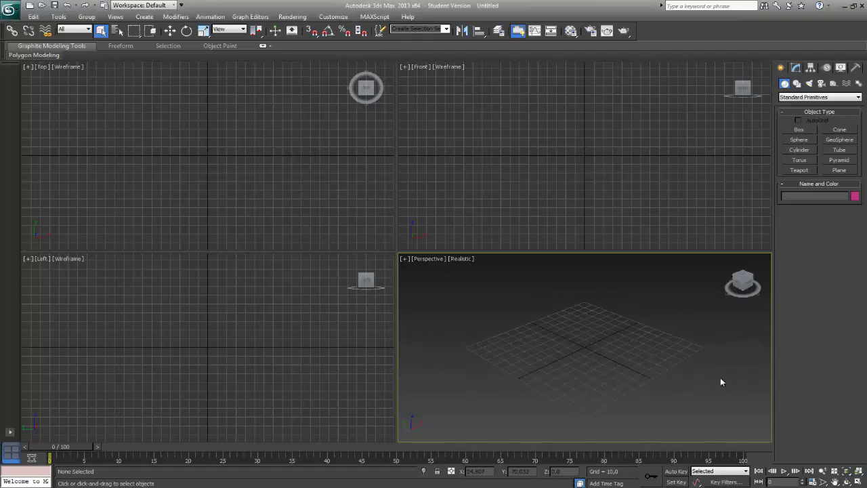
scroll(719, 382, down, 3)
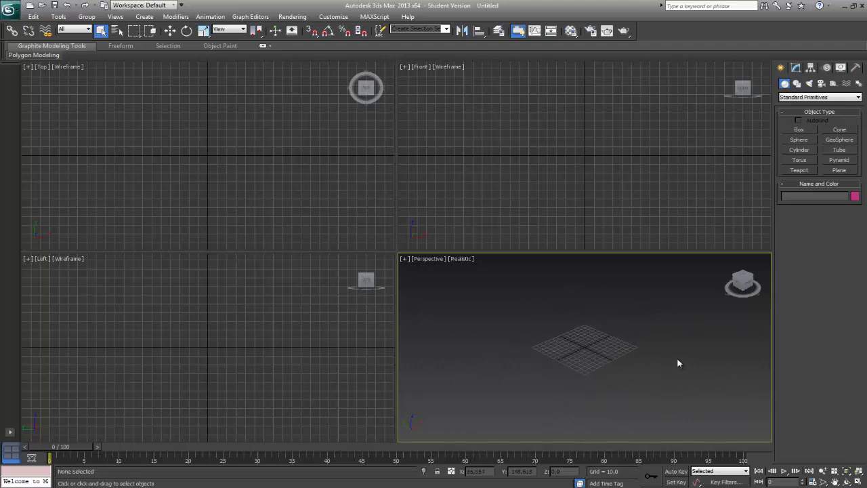
scroll(676, 367, up, 4)
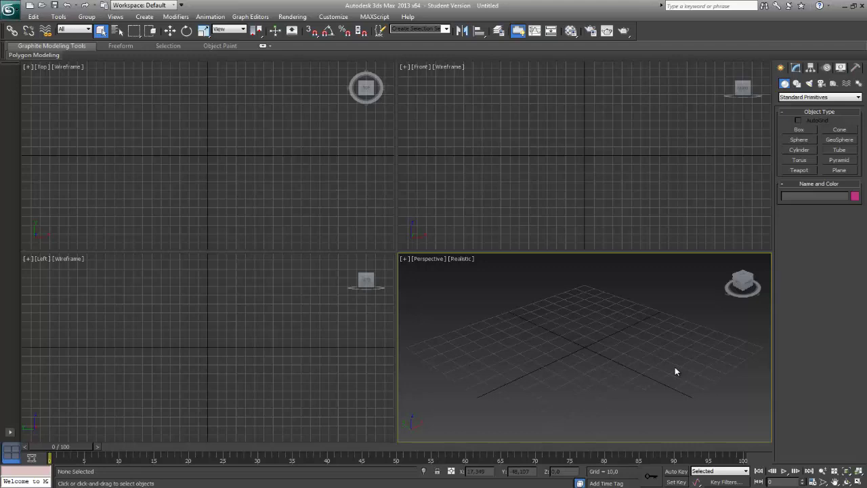
scroll(674, 366, down, 3)
scroll(674, 367, up, 3)
scroll(674, 367, down, 3)
scroll(673, 371, up, 2)
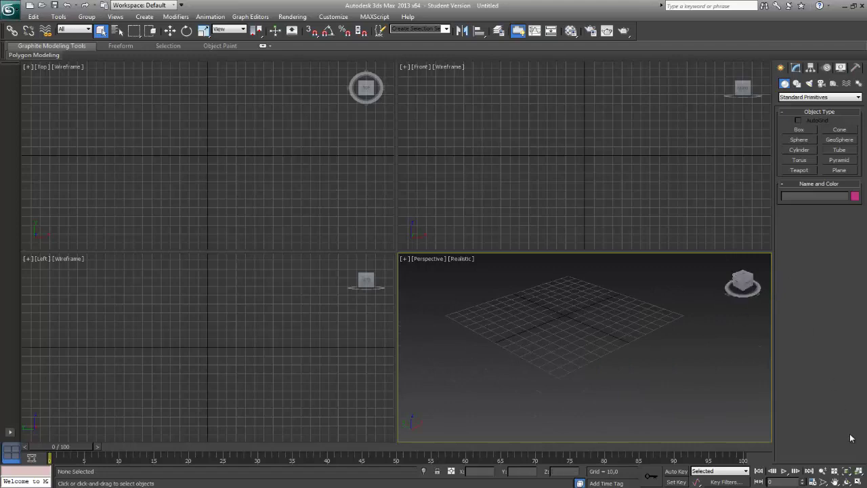
- Maximize the Perspective viewport and switch it to a top-down view with the whole grid in frame
key(alt+w)
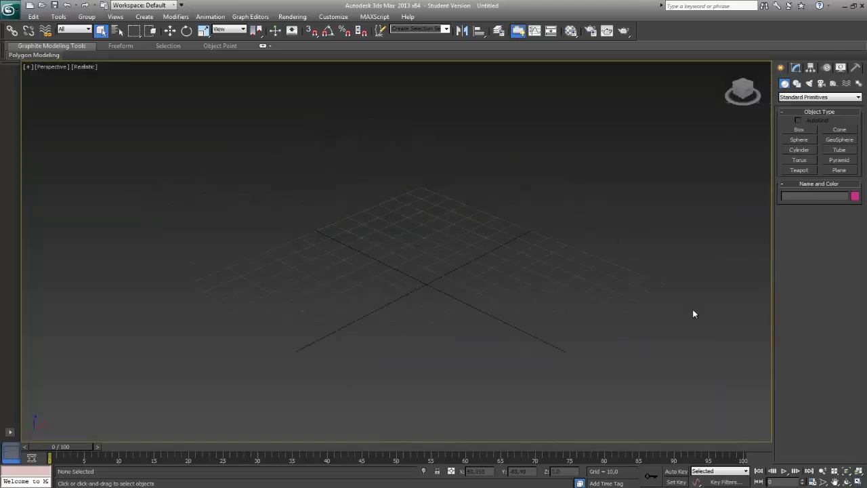
click(743, 86)
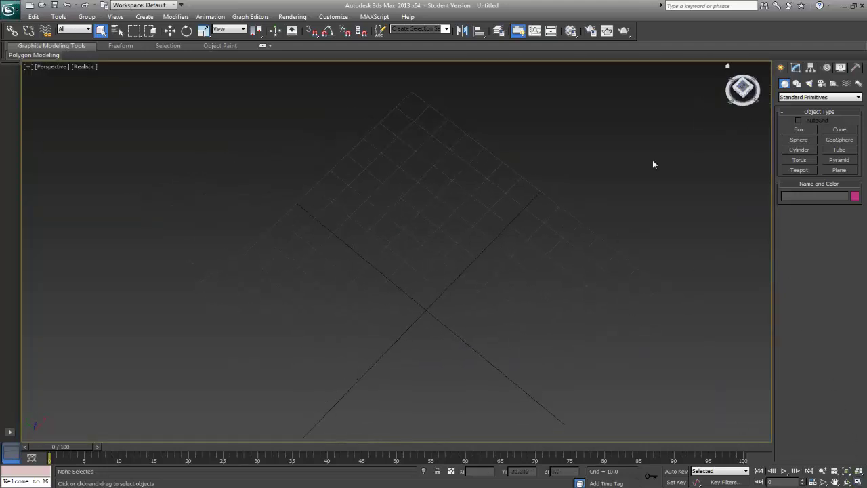
scroll(441, 326, up, 5)
middle_drag(441, 326, 440, 227)
scroll(436, 234, down, 3)
scroll(451, 241, up, 3)
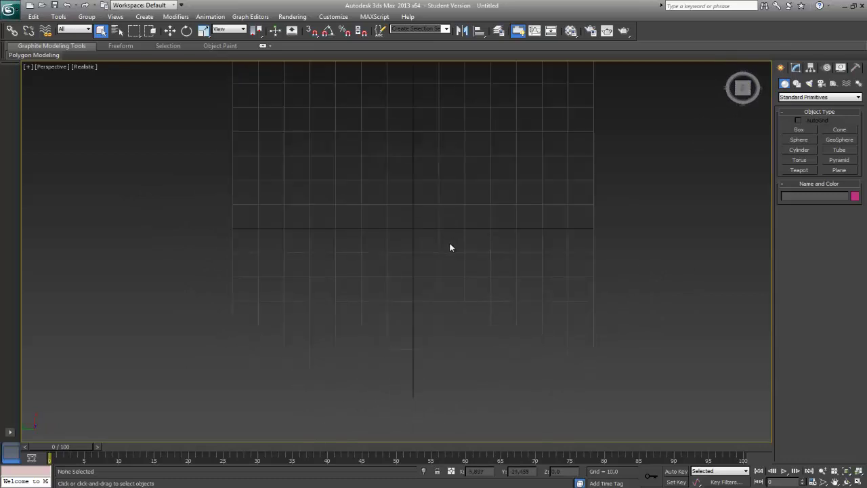
scroll(449, 248, down, 3)
middle_drag(447, 257, 441, 300)
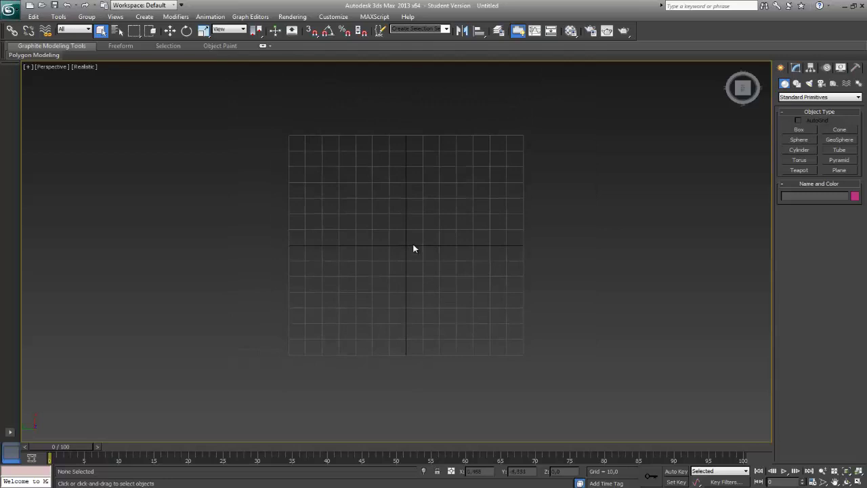
mouse_move(414, 248)
middle_down()
mouse_move(407, 244)
mouse_move(406, 284)
mouse_move(379, 231)
mouse_move(417, 263)
mouse_move(424, 258)
mouse_move(416, 252)
middle_up()
scroll(418, 261, down, 4)
scroll(417, 261, up, 7)
scroll(421, 248, up, 3)
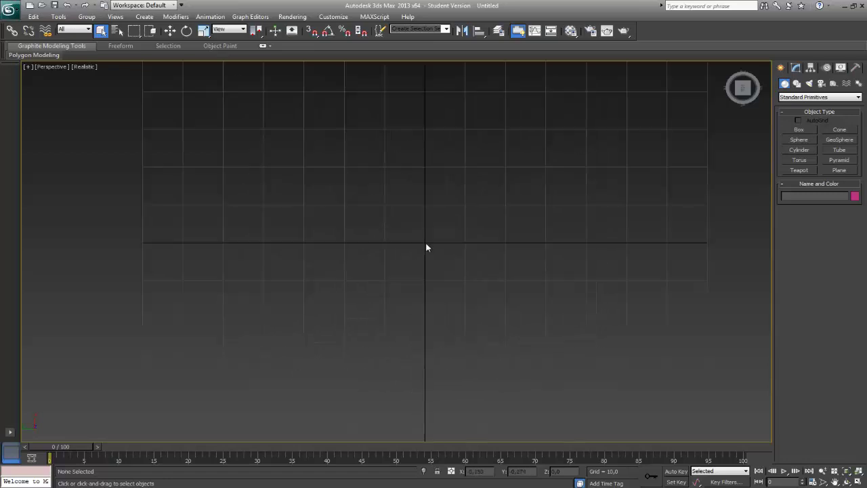
scroll(425, 247, down, 3)
scroll(426, 247, down, 4)
scroll(420, 255, up, 2)
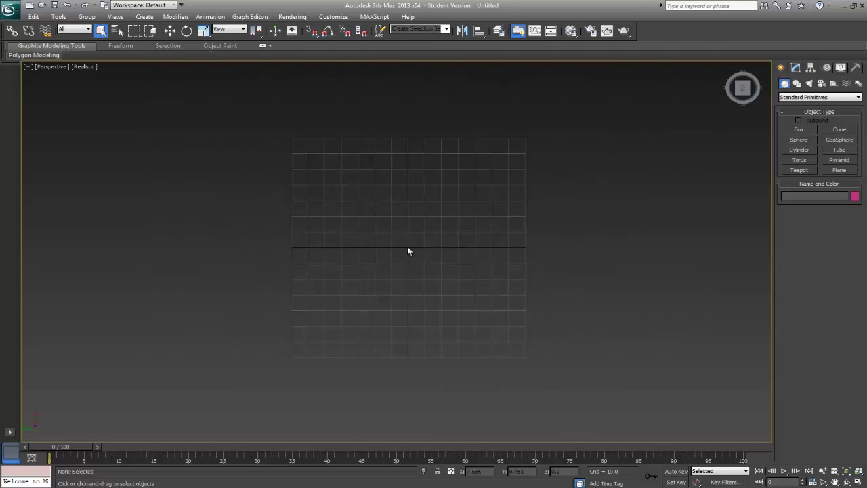
mouse_move(408, 251)
middle_down()
mouse_move(364, 242)
mouse_move(410, 275)
mouse_move(409, 246)
mouse_move(410, 260)
middle_up()
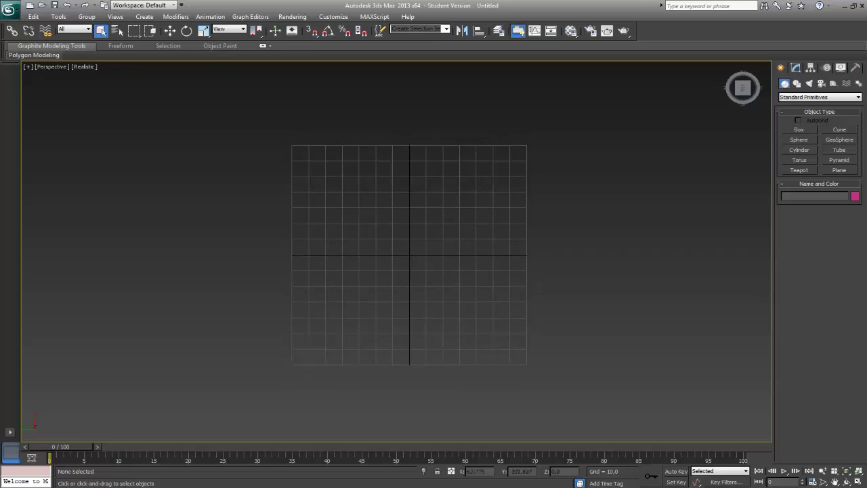
- Create a plane about 62 long and 59 wide in the upper-right quarter of the grid
click(841, 170)
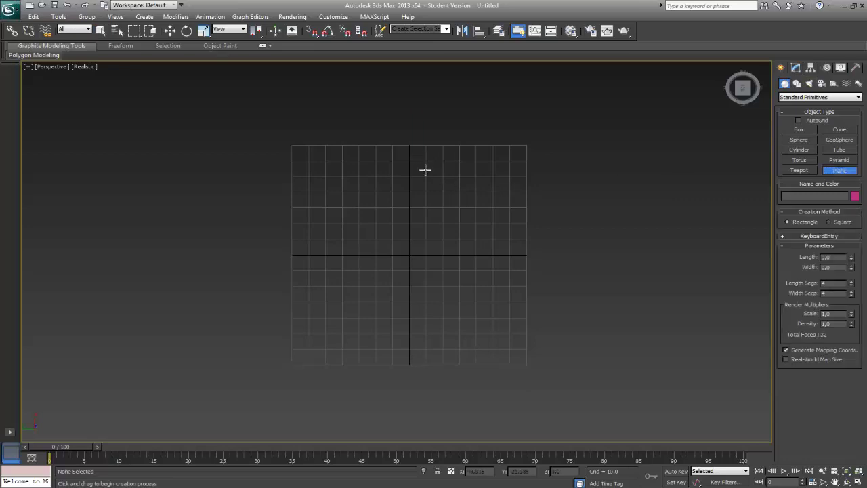
drag(413, 155, 519, 248)
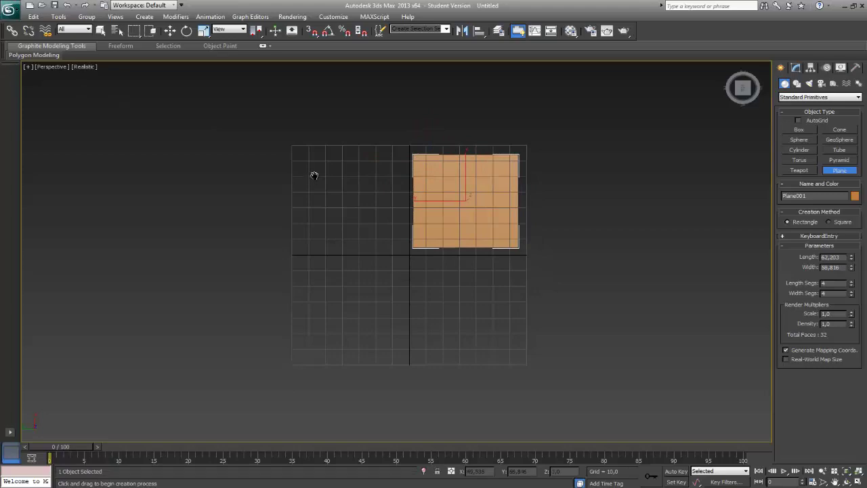
scroll(314, 176, up, 4)
middle_drag(350, 206, 278, 239)
scroll(279, 240, down, 2)
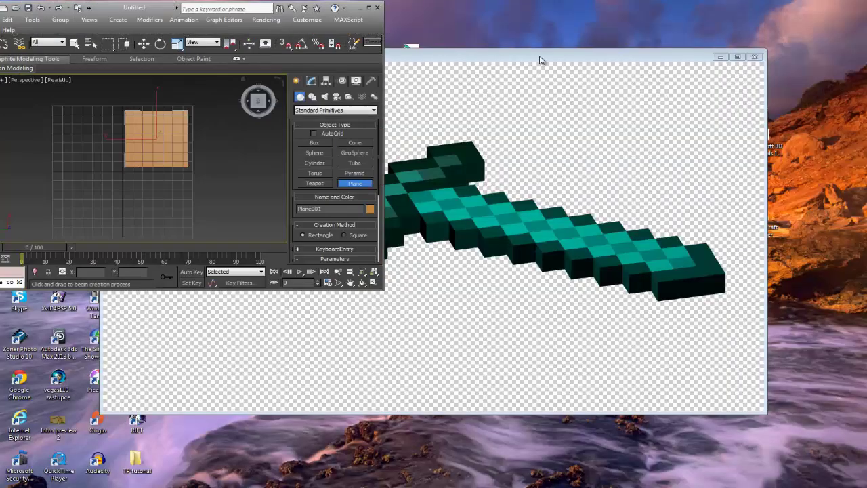
- Apply the sword image file from the desktop to the plane as its texture and maximize the program window again
click(720, 58)
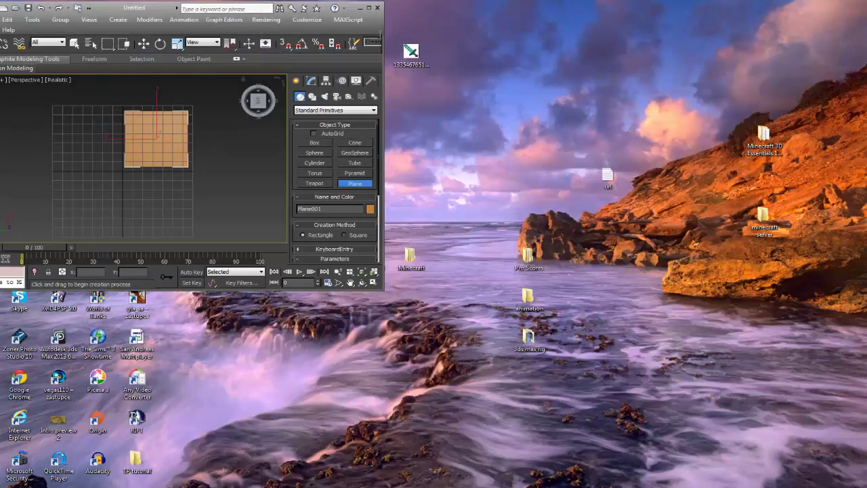
drag(163, 10, 480, 150)
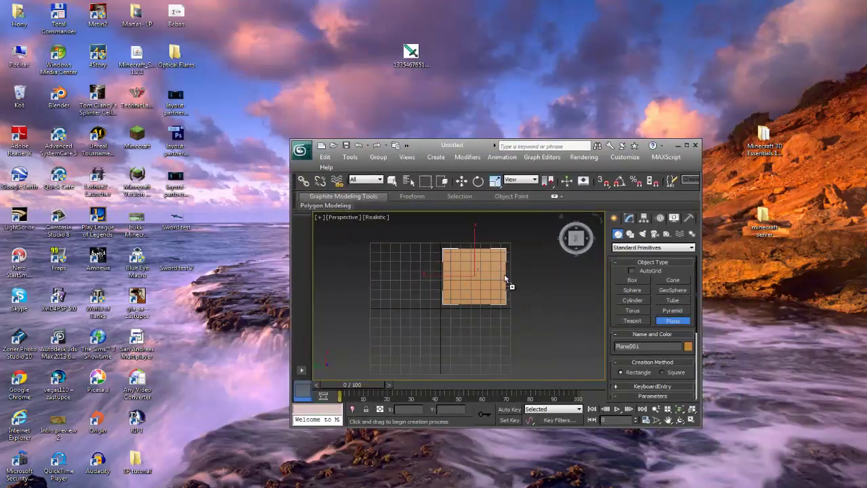
drag(504, 278, 505, 279)
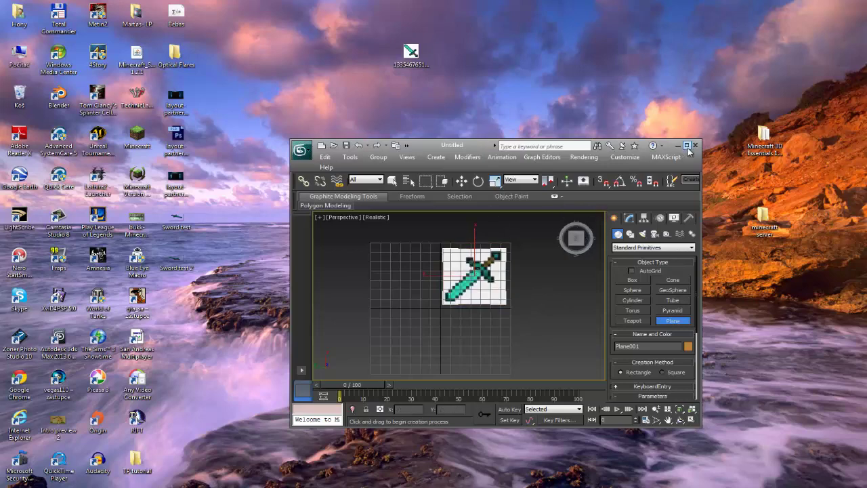
click(688, 147)
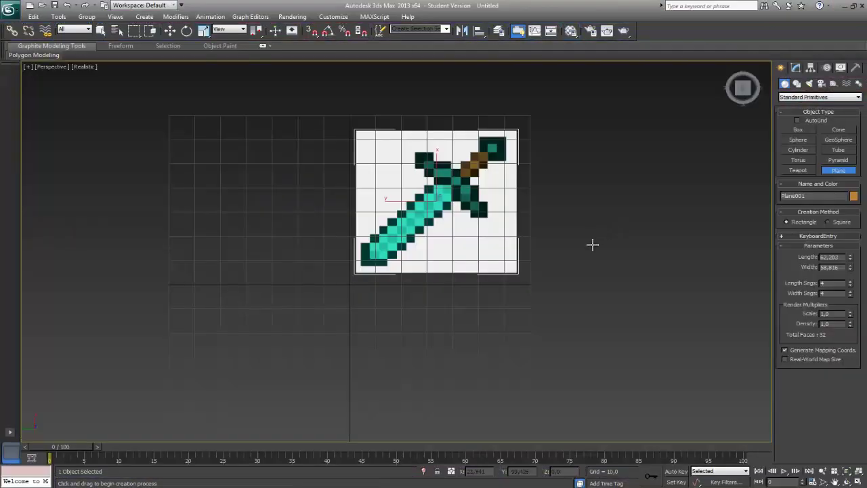
- Rotate the sword plane -90° about Z with angle snap on and move it along Y to about -43.5
click(186, 31)
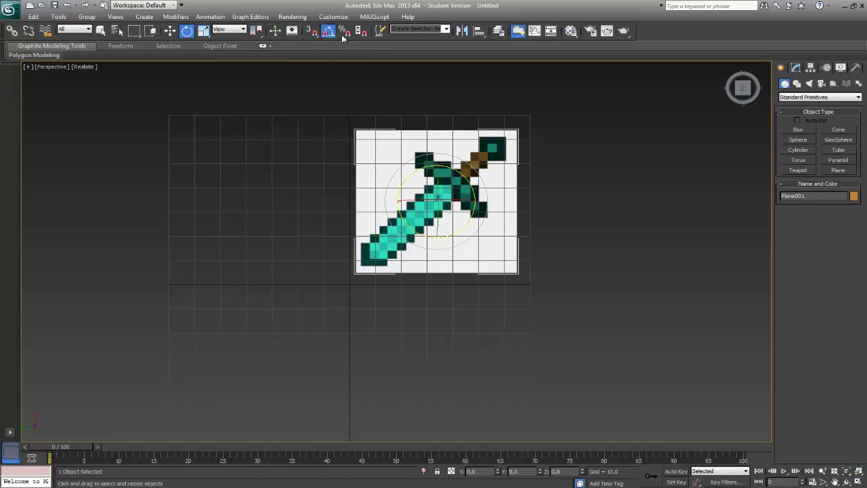
drag(464, 174, 488, 216)
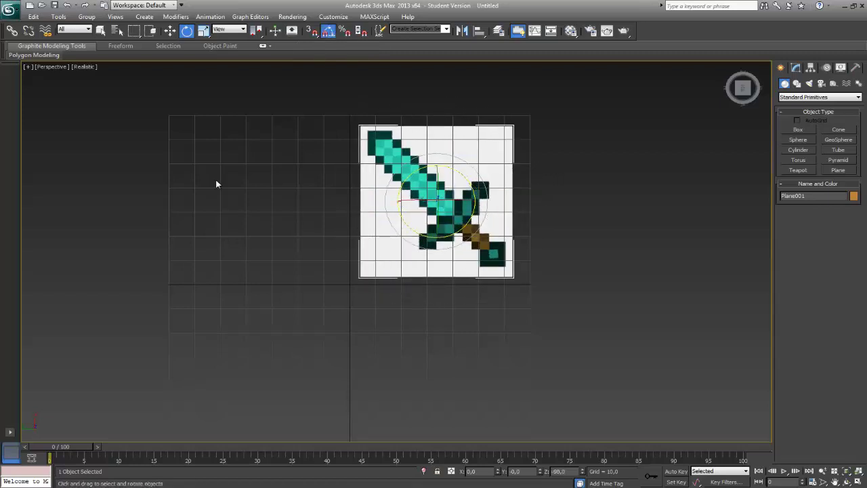
click(172, 31)
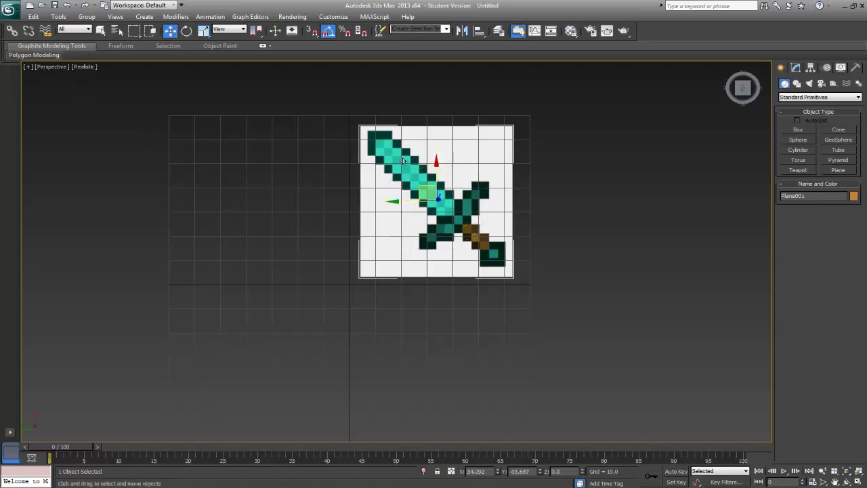
scroll(407, 147, up, 8)
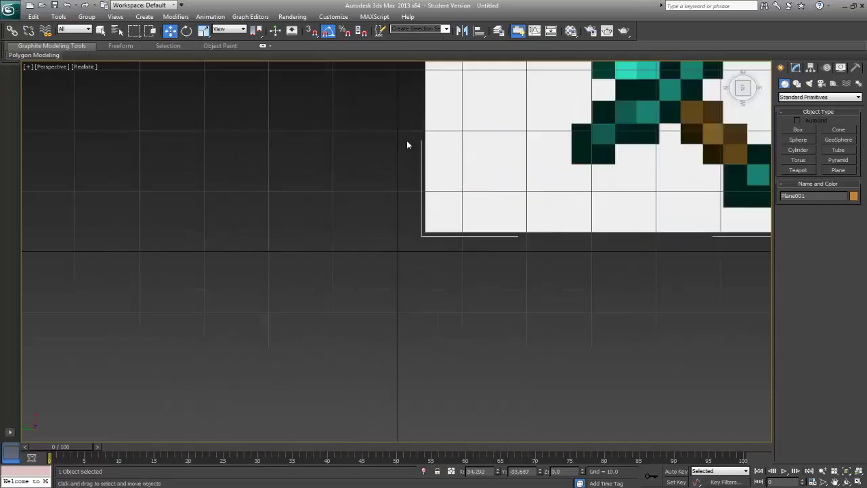
scroll(371, 158, down, 5)
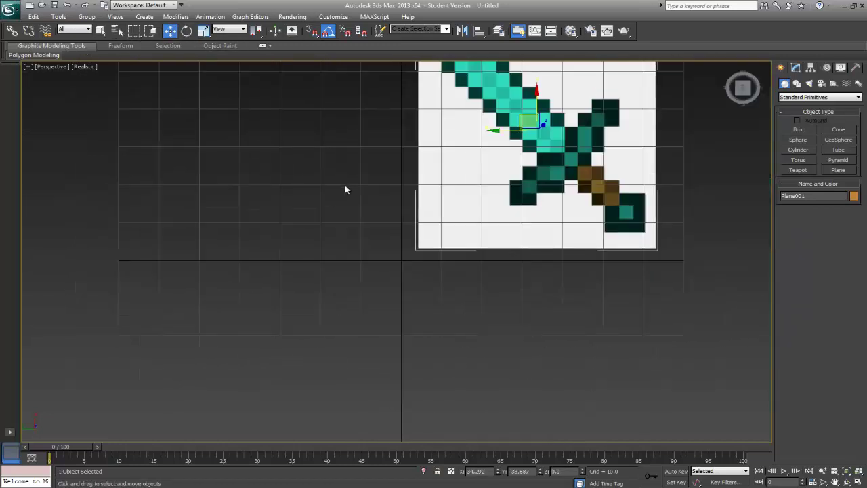
middle_drag(345, 184, 387, 247)
drag(541, 192, 581, 191)
middle_drag(550, 206, 543, 220)
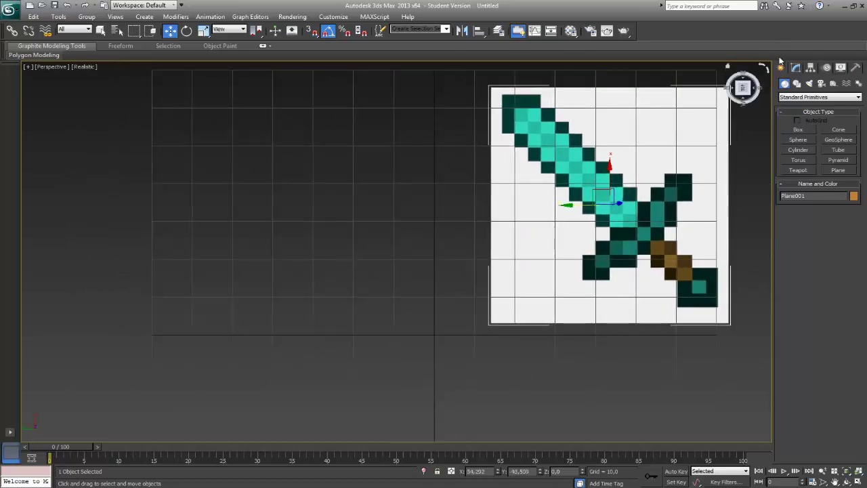
- Create a box about 10 long, 8.6 wide and 15 high on the empty grid beside the sword plane
click(798, 130)
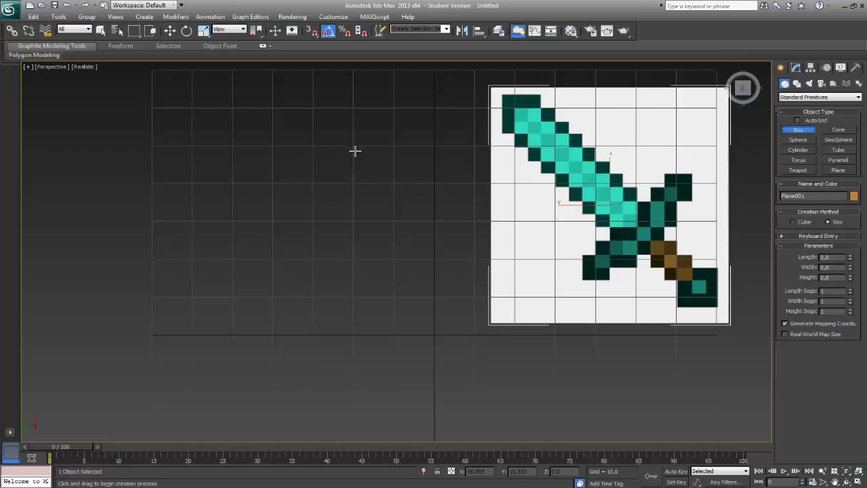
drag(355, 151, 397, 187)
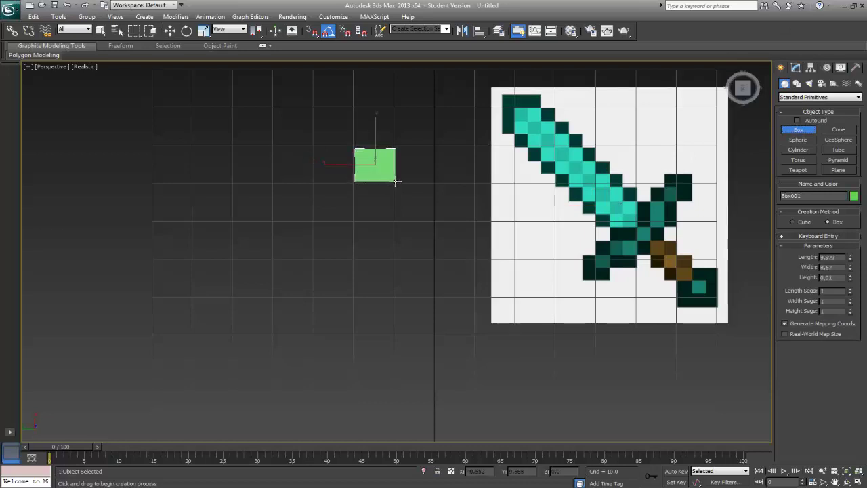
click(390, 124)
- Set the box's length, width and height to 10 each
click(795, 67)
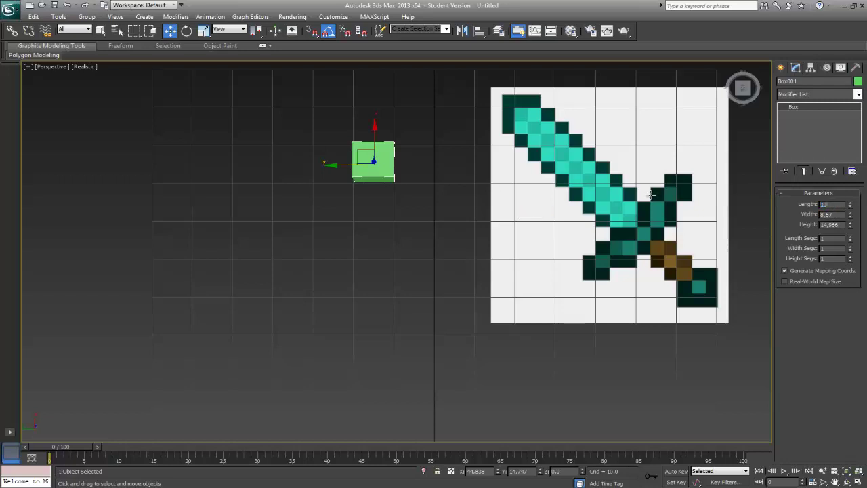
drag(839, 214, 669, 218)
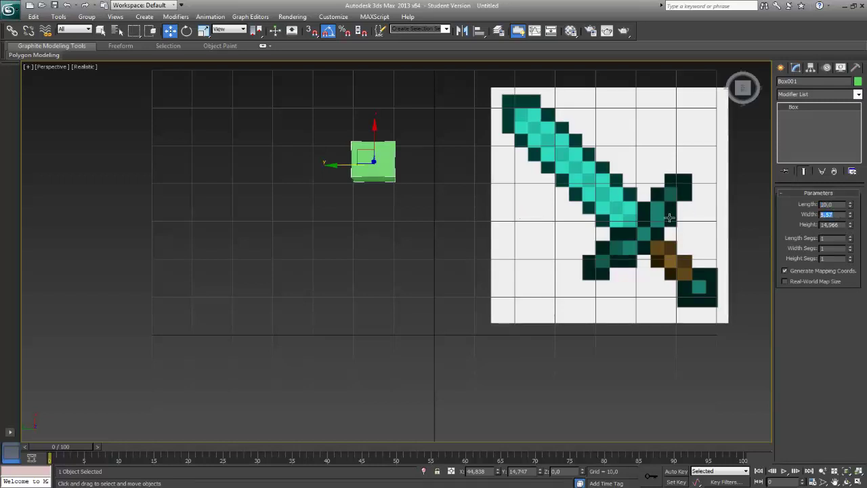
text(1)
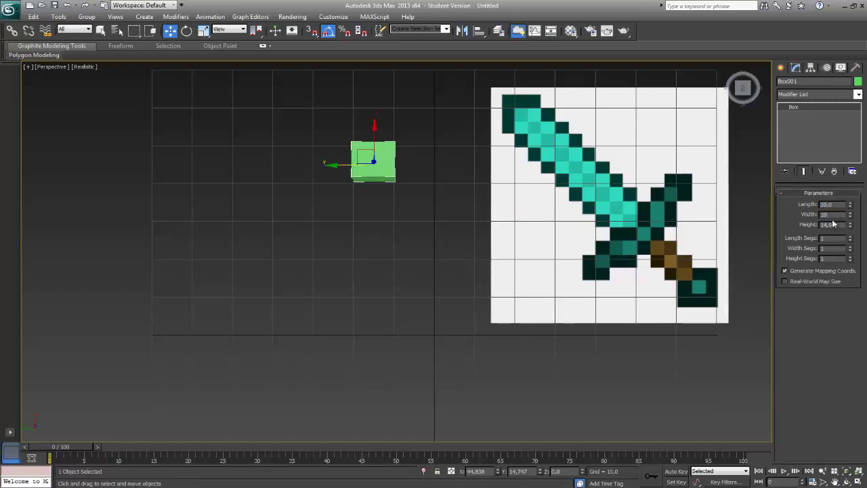
text(0)
key(Tab)
text(10)
key(Return)
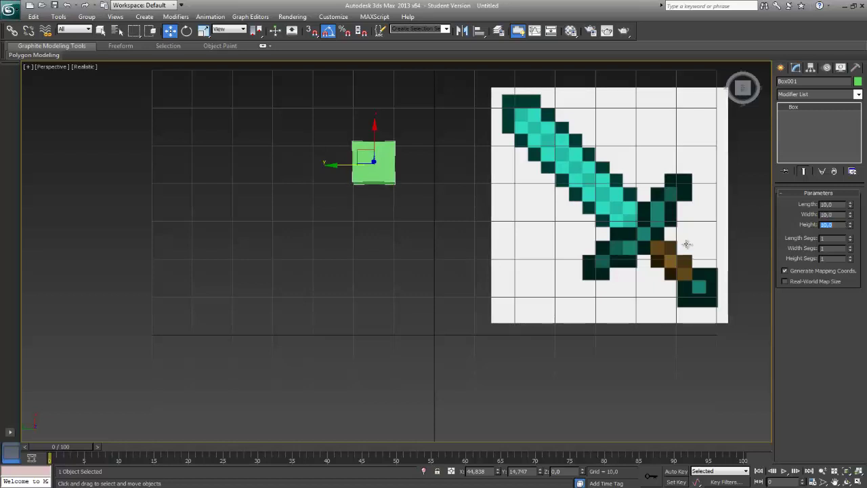
- Review the active snap types and the user grid options in the grid and snap settings
click(743, 90)
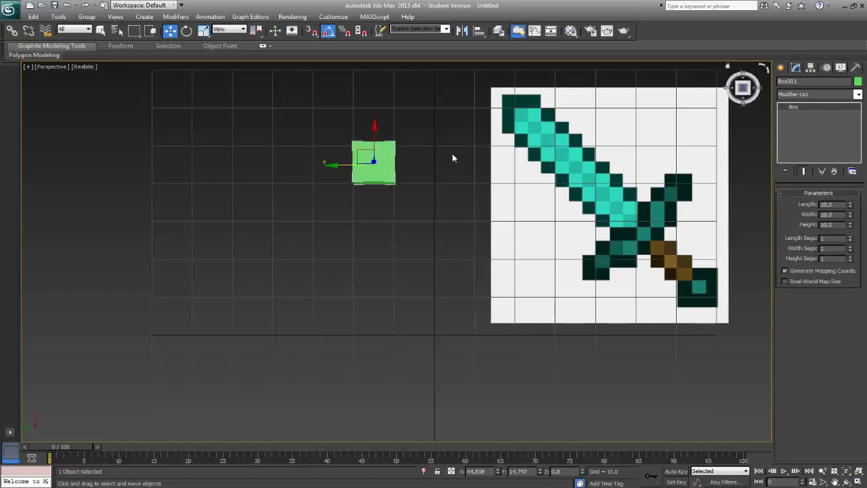
middle_drag(453, 158, 415, 258)
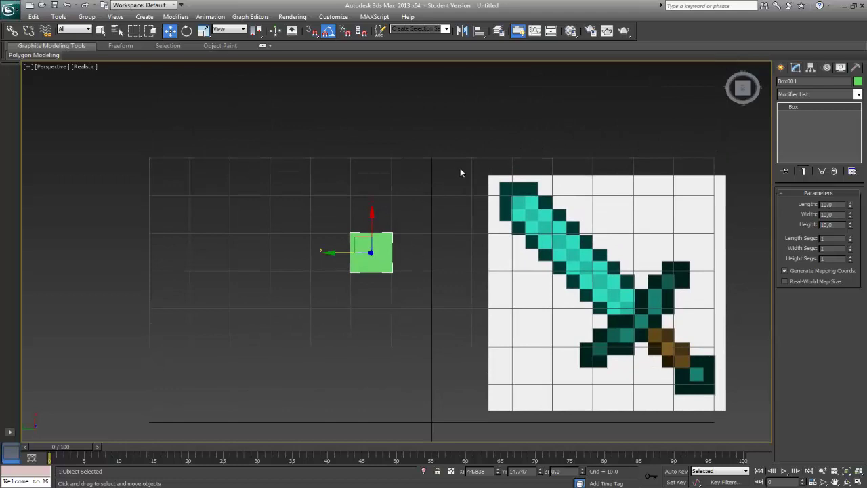
scroll(456, 177, down, 2)
scroll(443, 219, up, 2)
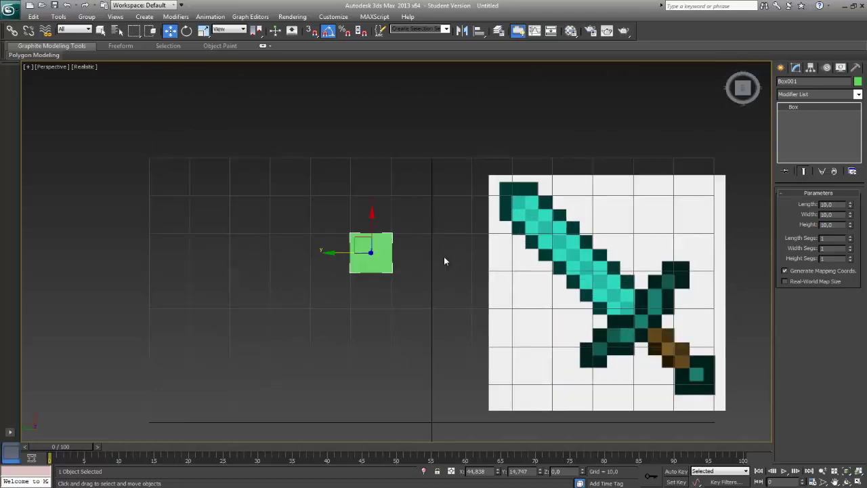
middle_drag(444, 256, 436, 228)
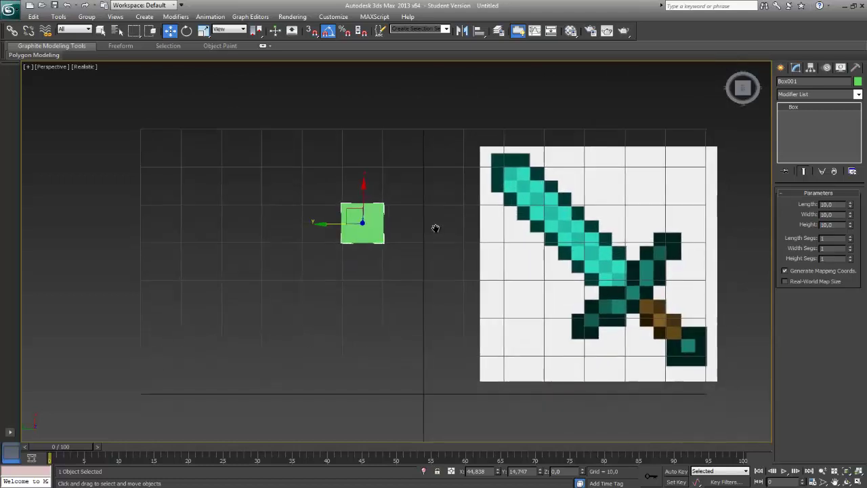
right_click(314, 34)
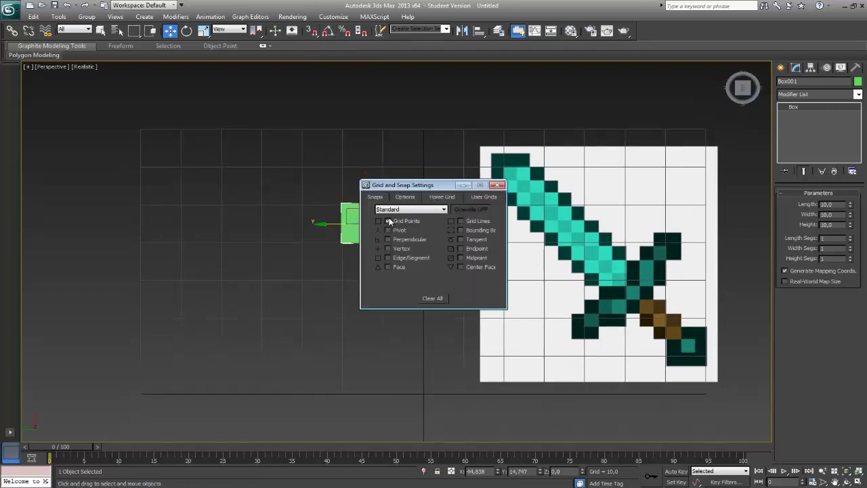
drag(411, 185, 563, 255)
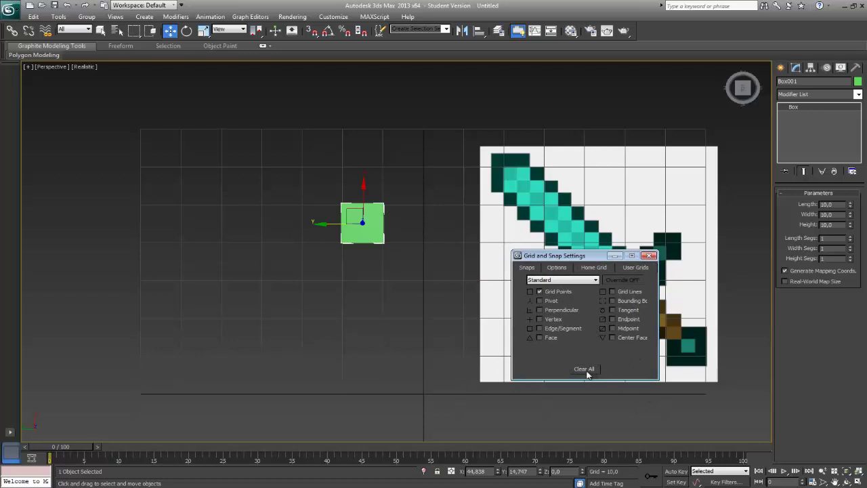
click(643, 268)
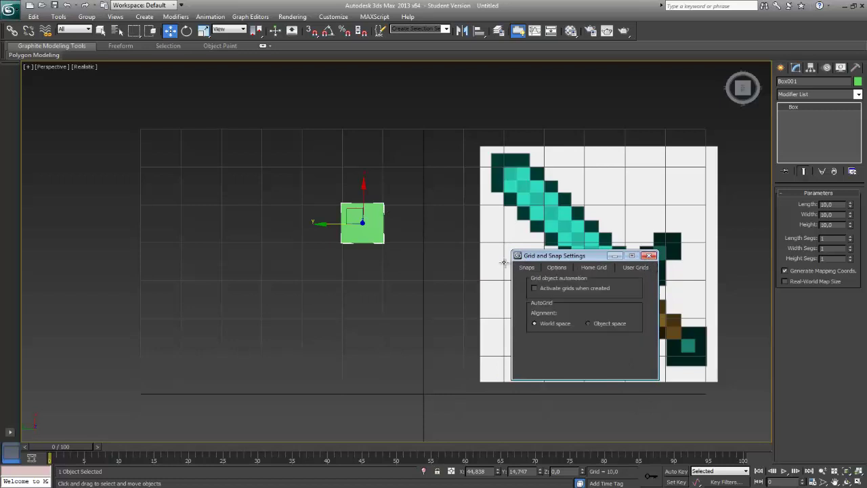
click(530, 268)
click(649, 256)
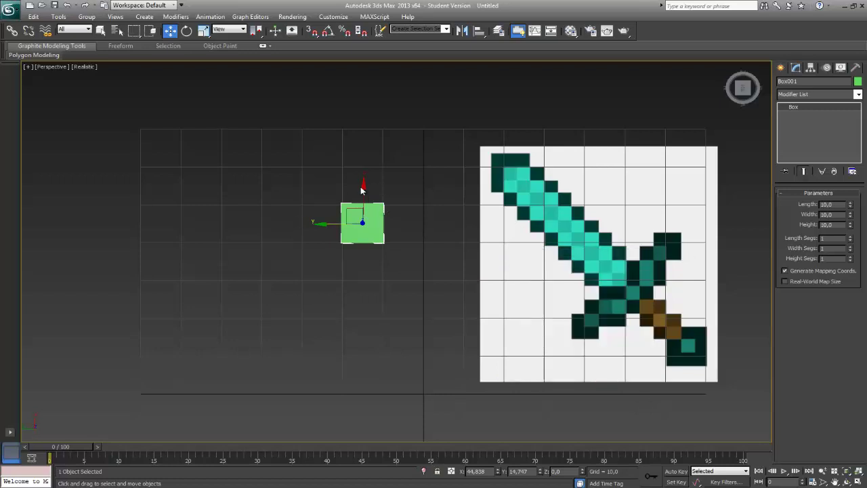
- Turn on 3D grid-point snapping and move the green box to about X 34.1, Y 15.1
drag(364, 186, 365, 190)
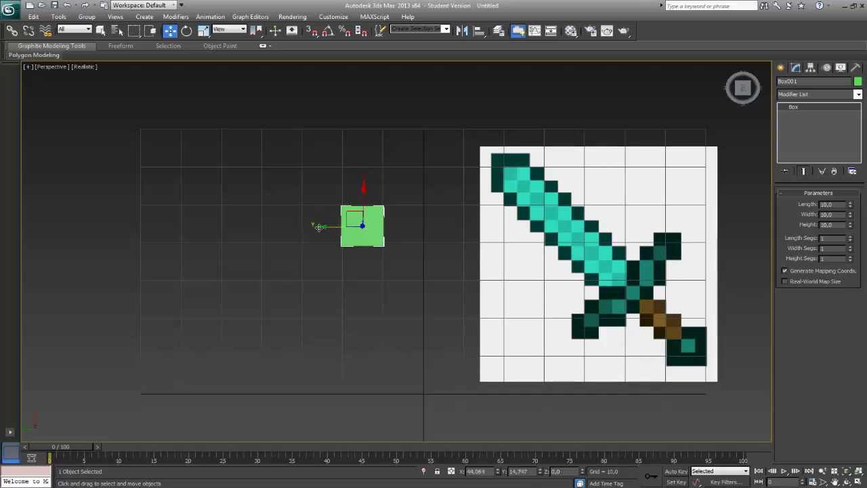
click(303, 203)
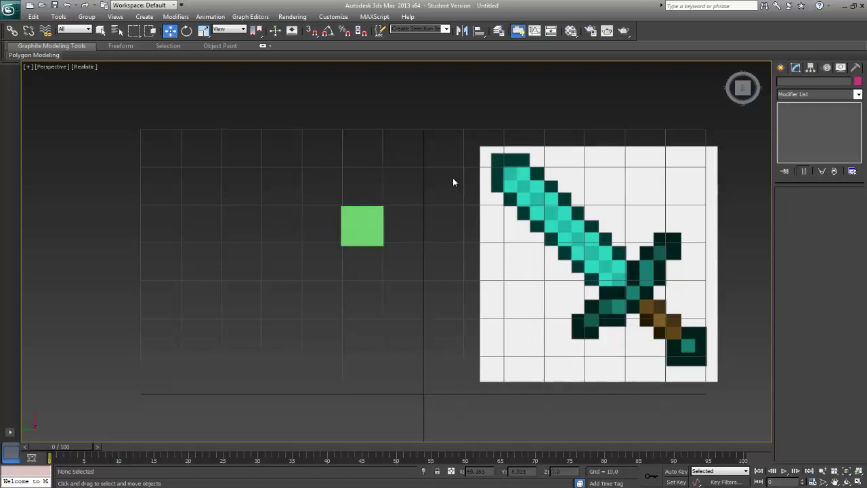
click(366, 234)
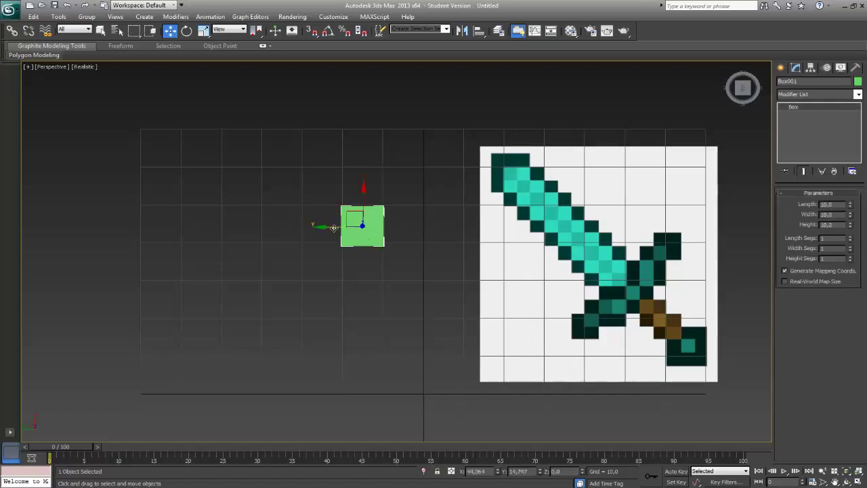
drag(358, 221, 387, 224)
click(311, 32)
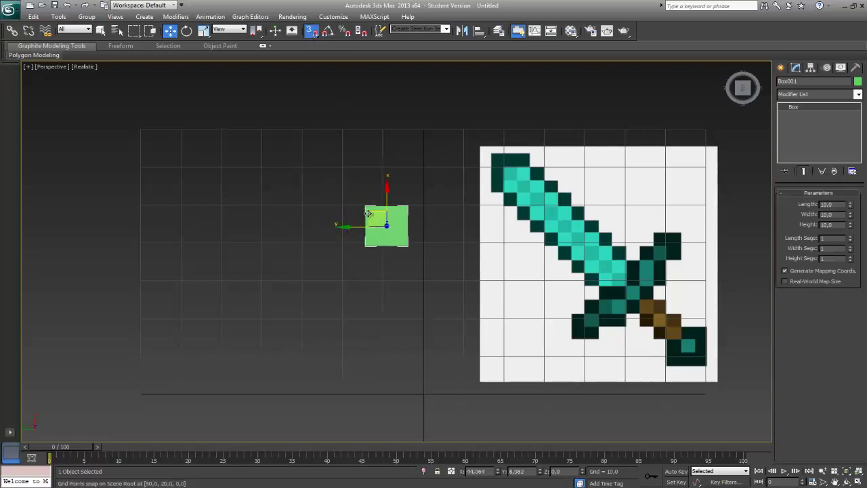
drag(368, 209, 382, 236)
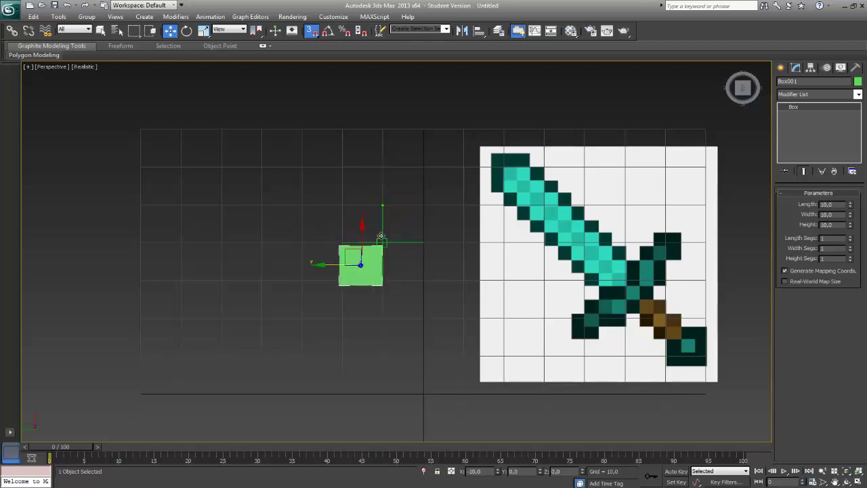
scroll(408, 265, up, 5)
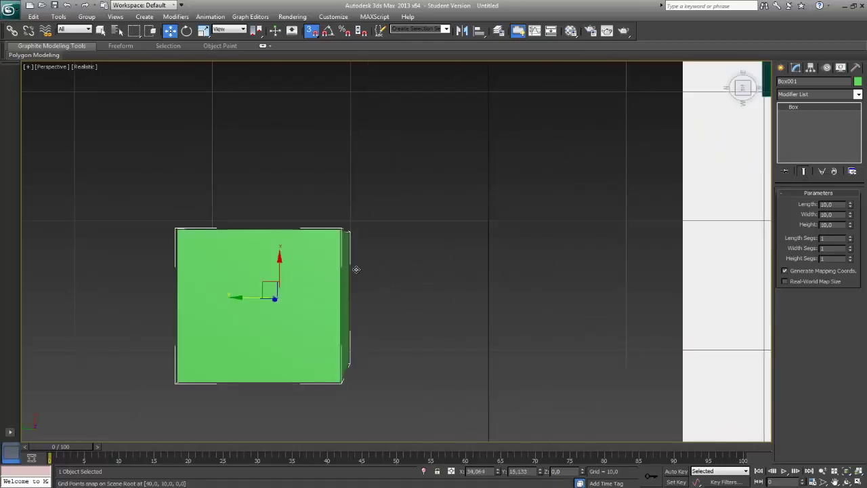
scroll(272, 156, down, 3)
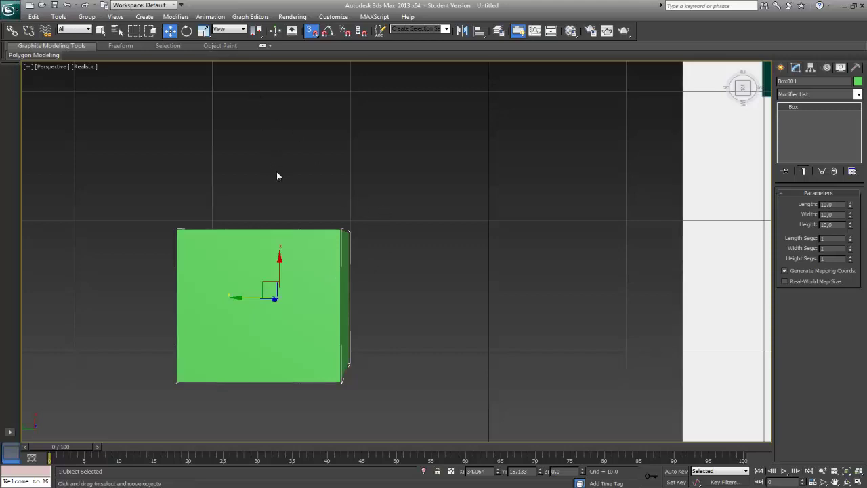
- In the Top view, align the box's corner with the nearest grid intersection, at about X 34.8, Y 14.9
key(t)
scroll(528, 253, up, 10)
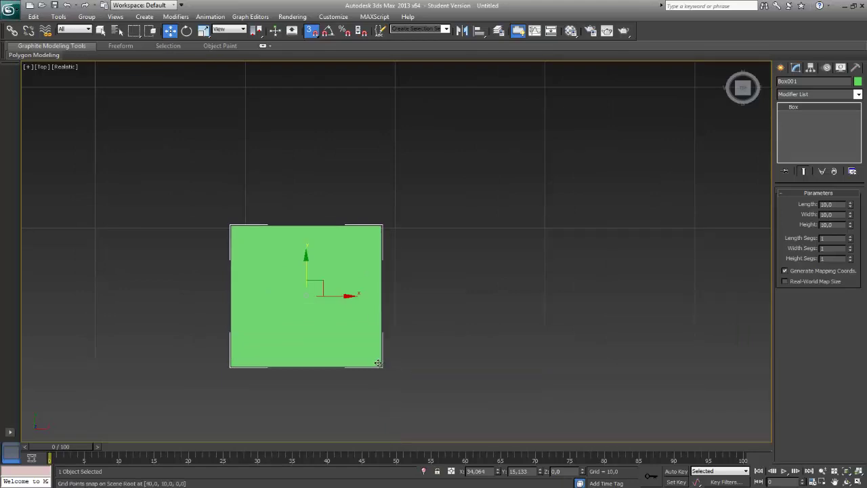
drag(380, 363, 395, 363)
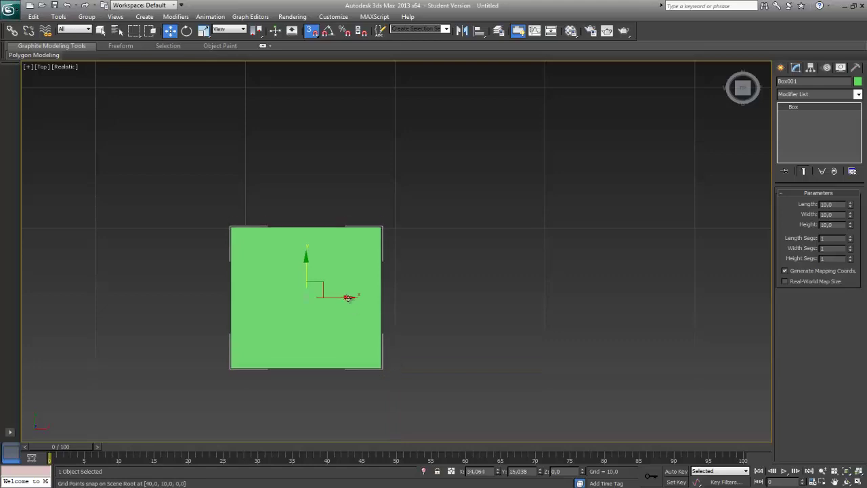
drag(348, 299, 316, 299)
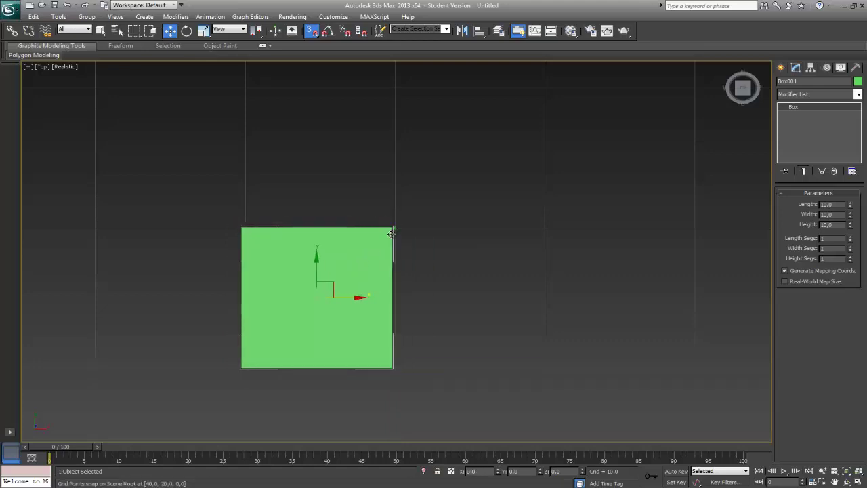
mouse_move(394, 228)
mouse_down()
mouse_move(374, 248)
mouse_move(394, 228)
mouse_up()
mouse_move(317, 259)
mouse_down()
mouse_move(317, 222)
mouse_move(317, 261)
mouse_up()
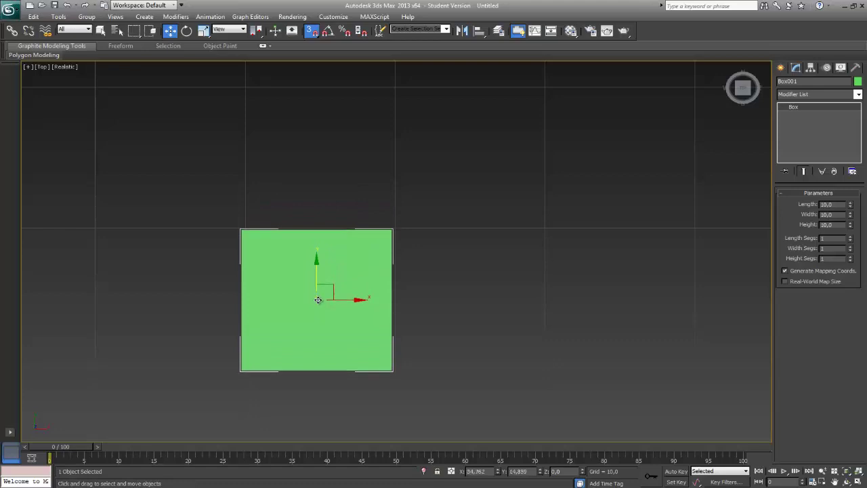
drag(359, 300, 317, 300)
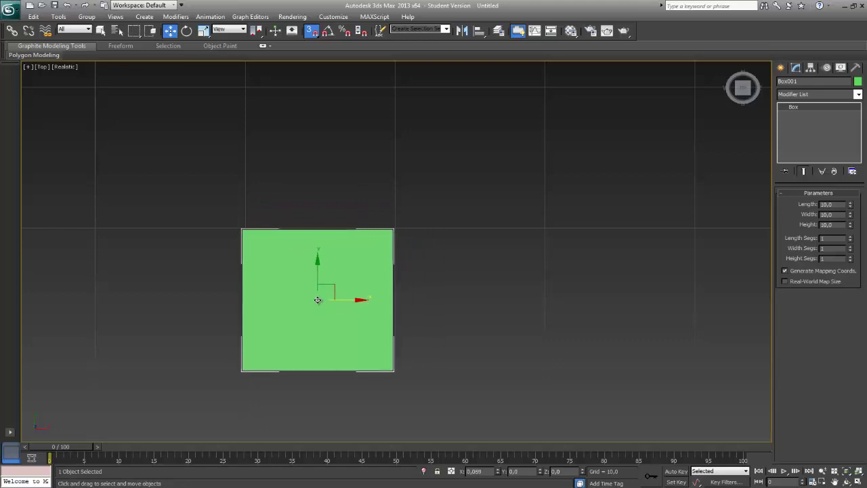
- Clone the box once as a copy, diagonally up one grid cell so the two boxes touch corner to corner
click(439, 351)
click(368, 249)
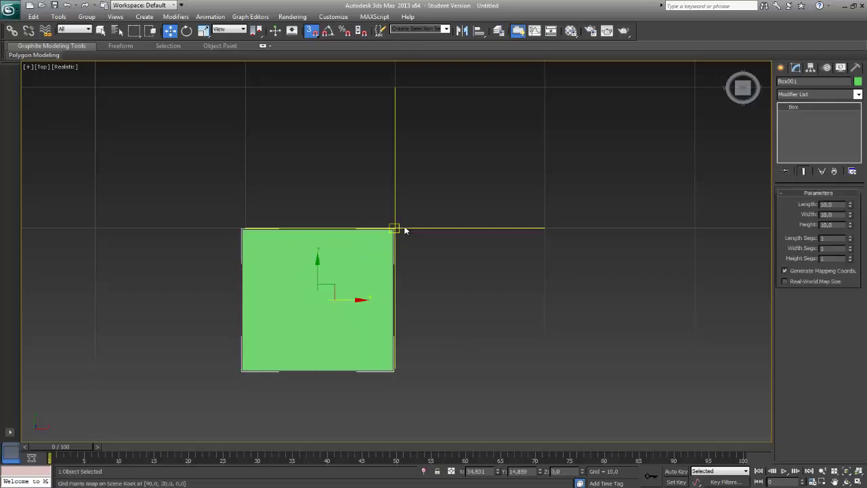
mouse_move(391, 231)
shift+mouse_down()
mouse_move(643, 128)
mouse_move(577, 91)
mouse_move(548, 88)
shift+mouse_up()
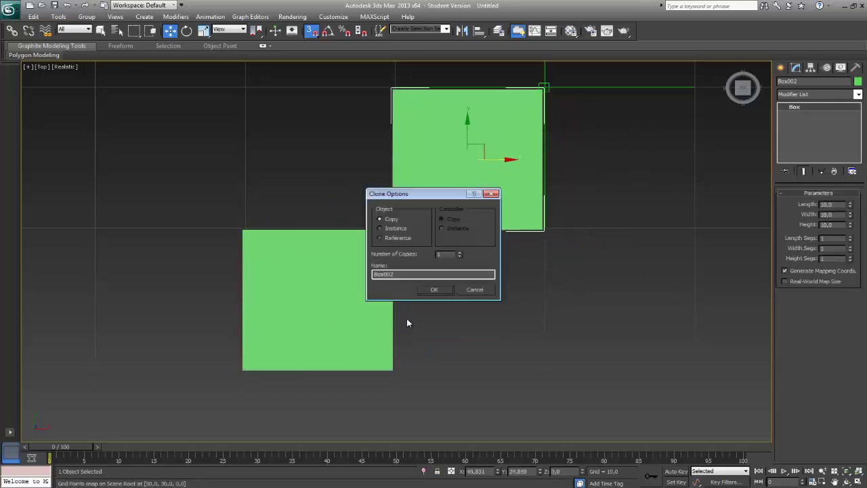
click(436, 290)
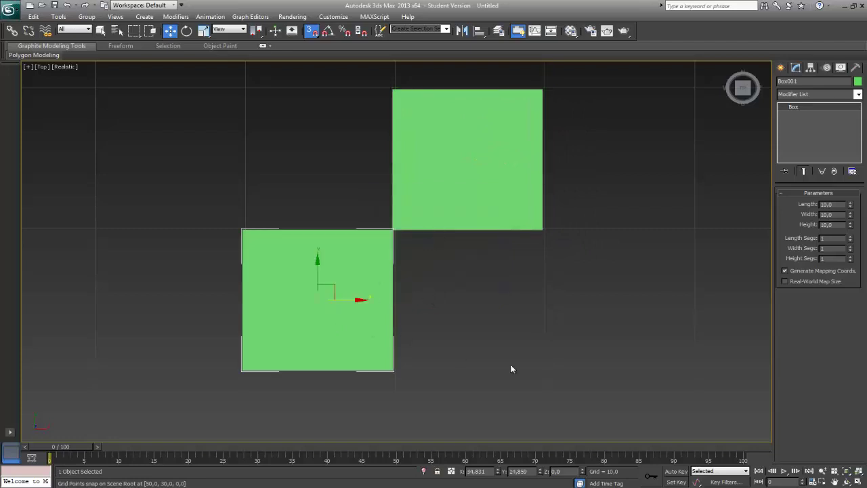
- Examine up close how the corners of the two boxes meet and line up with the grid
click(479, 385)
scroll(506, 359, up, 4)
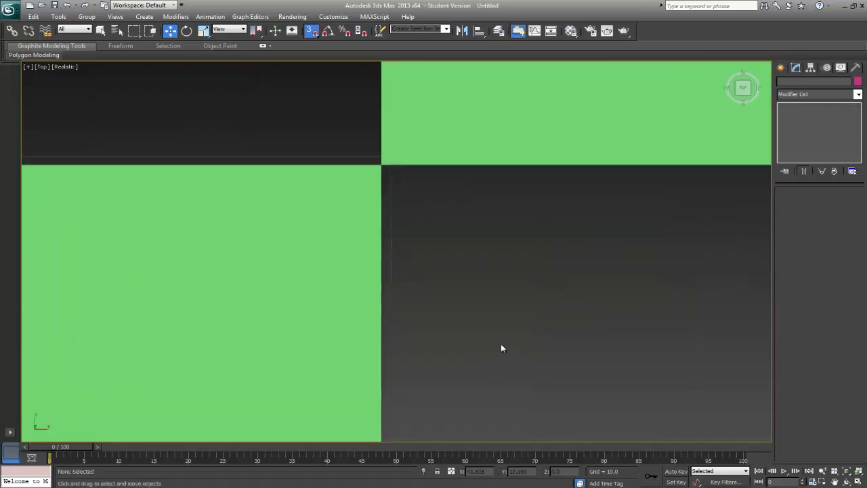
scroll(500, 344, up, 2)
middle_drag(477, 300, 576, 443)
scroll(576, 411, up, 5)
scroll(625, 358, down, 1)
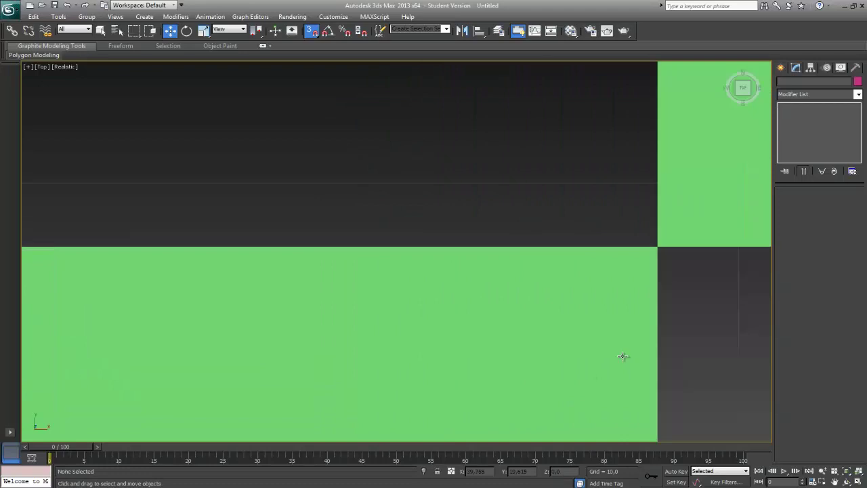
middle_drag(623, 356, 498, 377)
scroll(497, 376, down, 8)
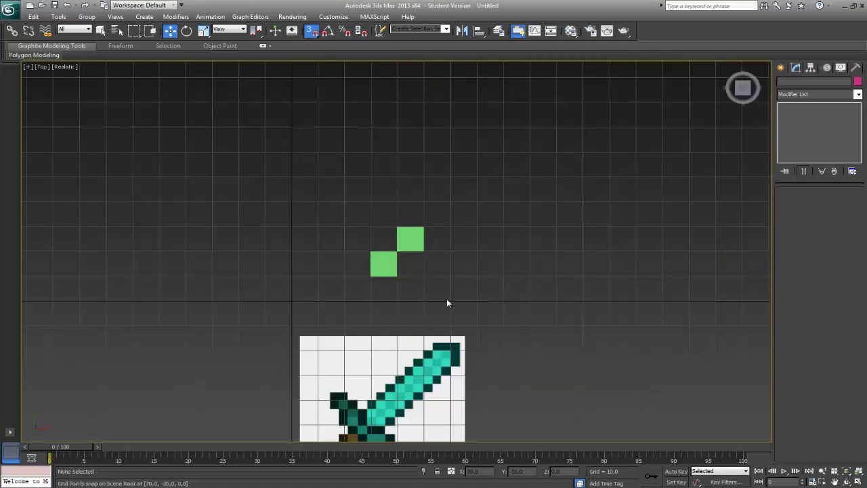
- Move the copied box along X to about 24.8 so it touches the opposite upper corner of the first box
click(412, 249)
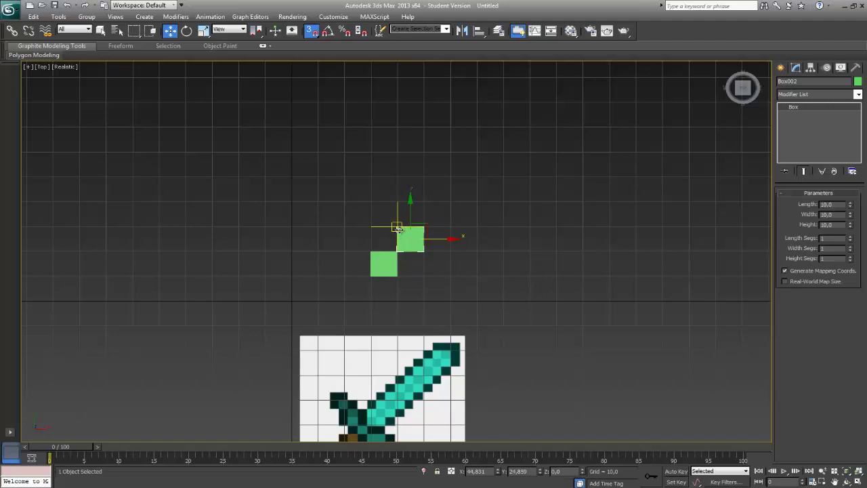
drag(398, 228, 339, 227)
middle_drag(489, 324, 522, 277)
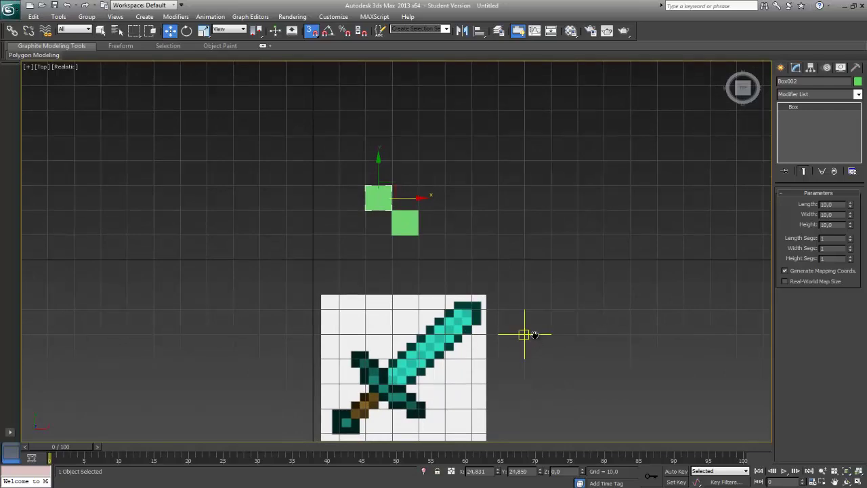
middle_drag(527, 332, 458, 252)
middle_drag(529, 285, 598, 341)
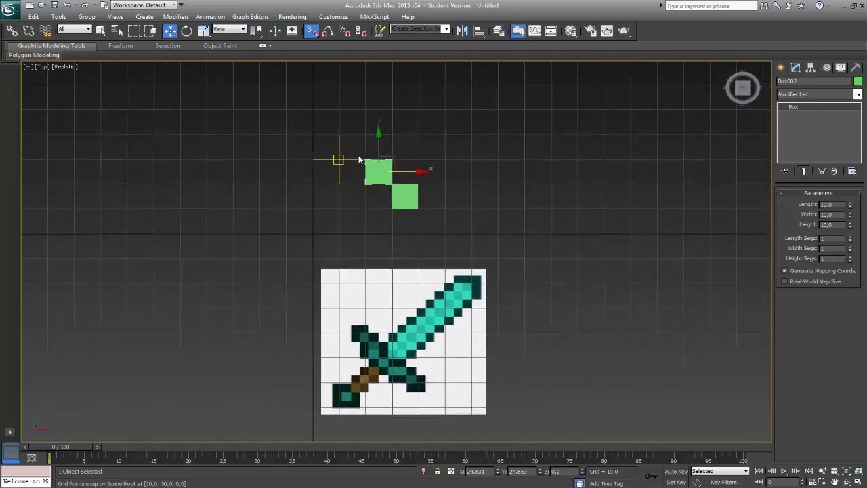
- Select both boxes and move them together, snapped to the grid, onto the empty area on the negative X side of the sword plane
click(404, 196)
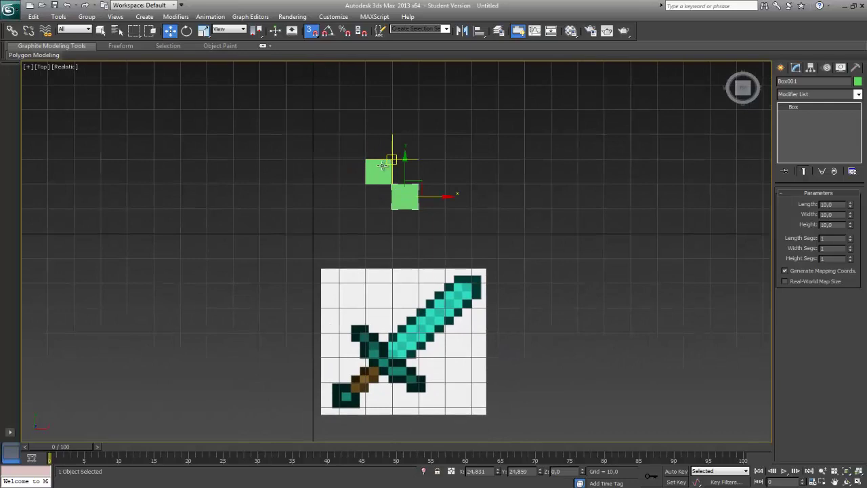
ctrl+click(390, 160)
drag(390, 160, 228, 338)
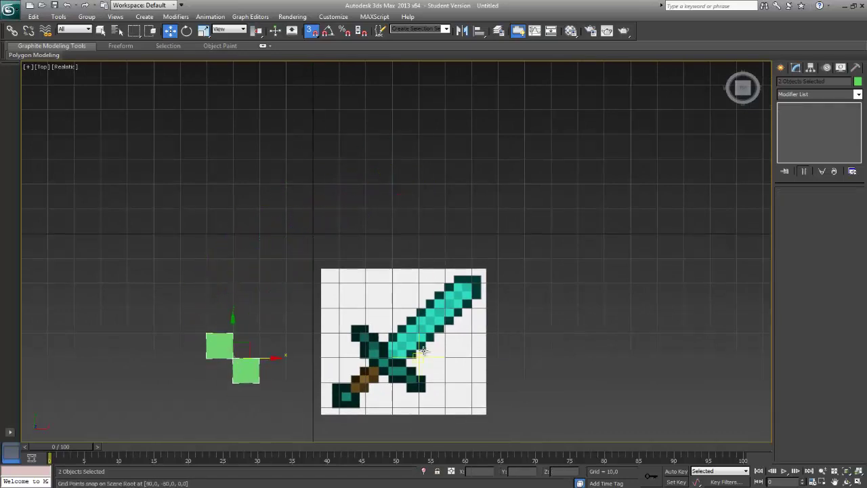
- Move the sword plane along X to 100 and mirror it about the X axis with No Clone
click(451, 348)
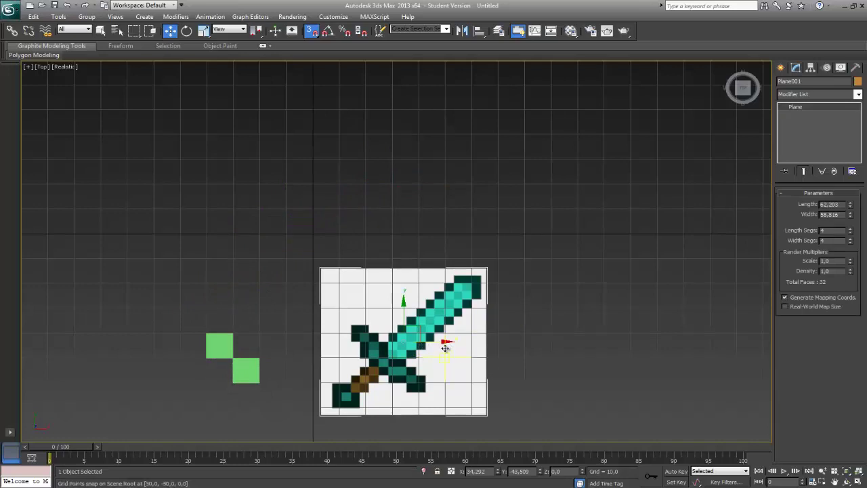
drag(451, 342, 624, 341)
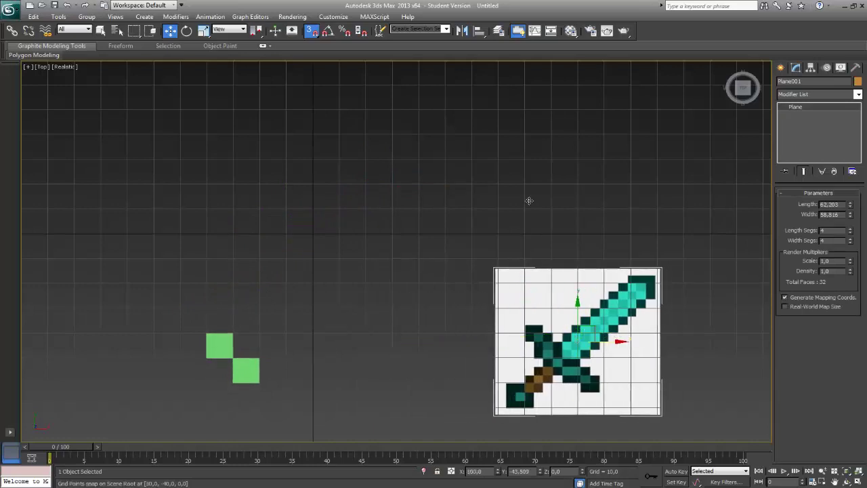
click(463, 31)
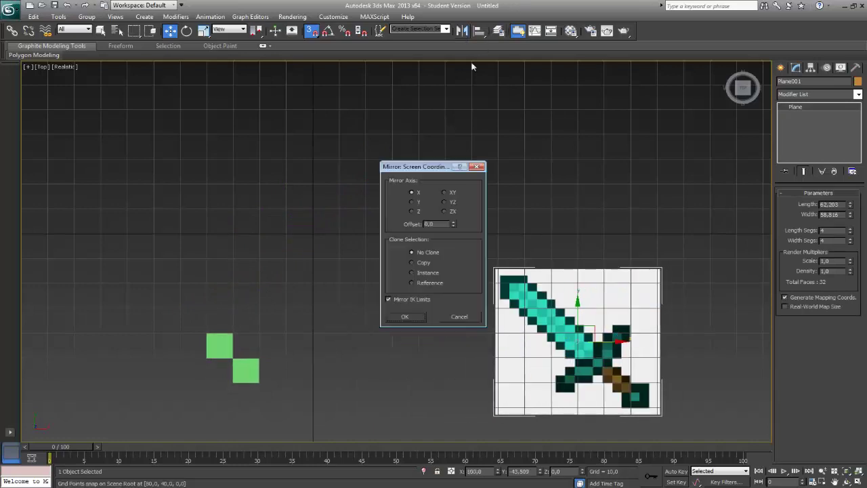
click(405, 316)
middle_drag(343, 339, 443, 248)
scroll(442, 248, up, 2)
middle_drag(499, 292, 308, 250)
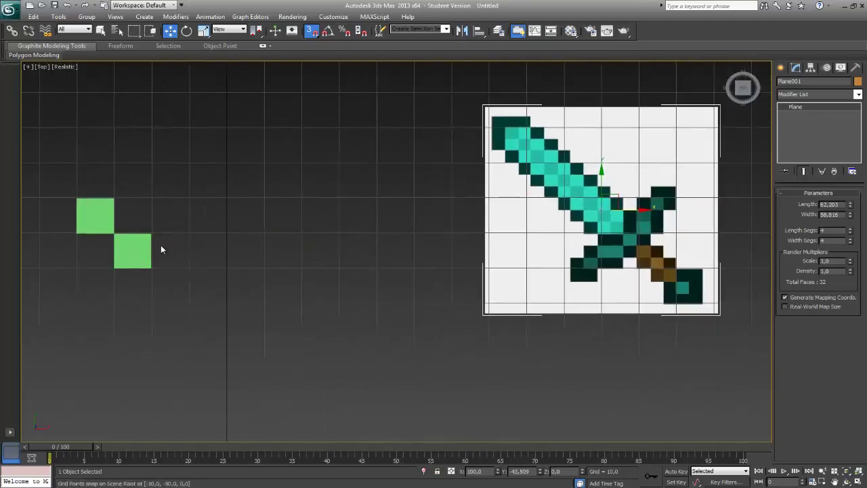
- Delete the upper of the two green boxes so only the lower one remains
click(89, 220)
key(Delete)
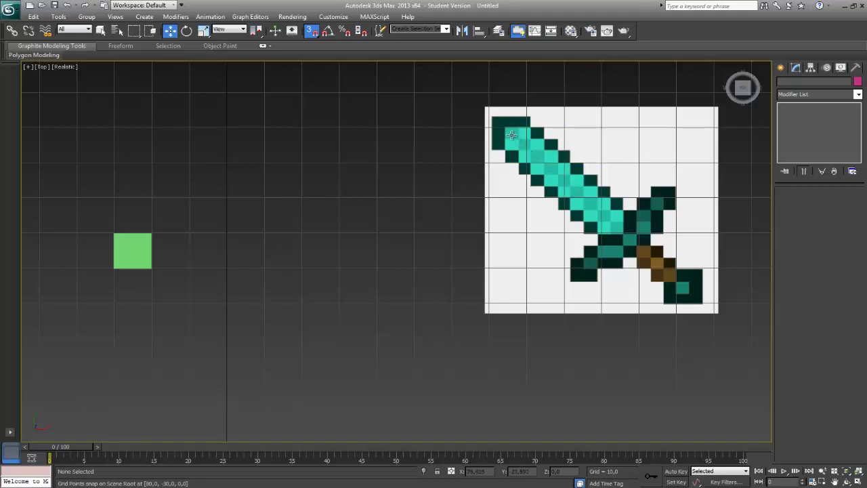
middle_drag(340, 217, 389, 215)
scroll(388, 215, down, 3)
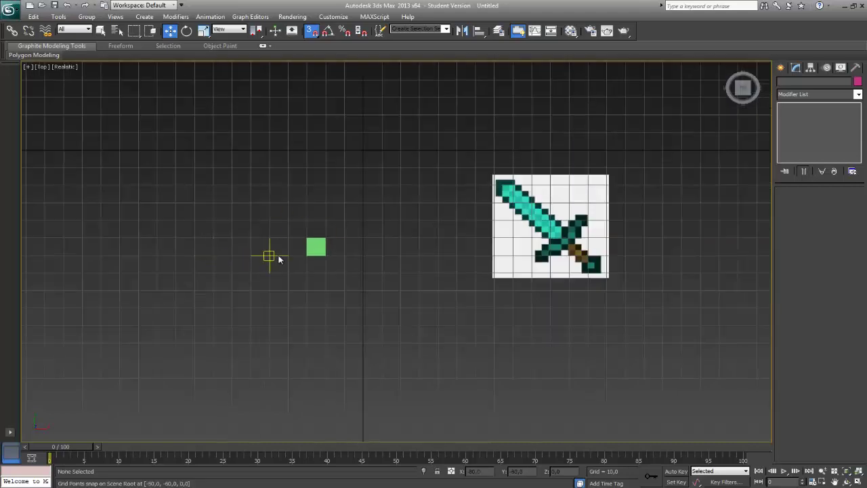
- Clone the remaining box one grid cell diagonally toward negative X and positive Y as 15 copies, forming the sword's long diagonal
click(308, 244)
scroll(310, 253, up, 2)
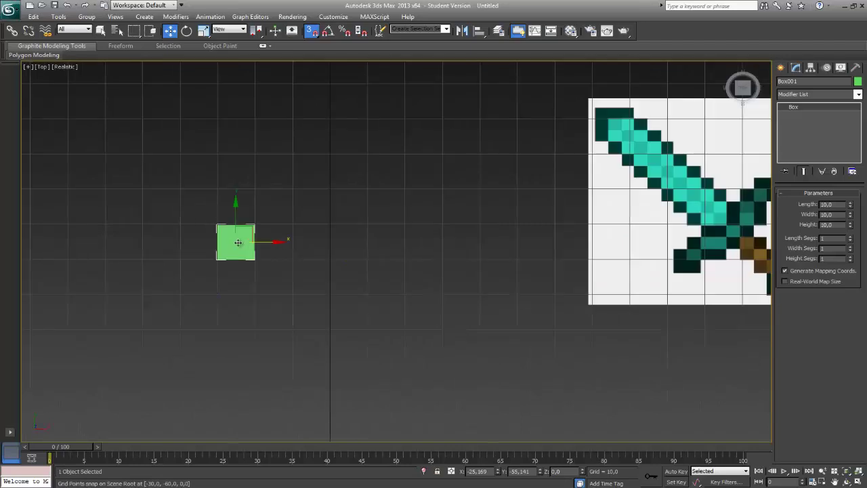
middle_drag(322, 261, 524, 293)
scroll(427, 268, up, 1)
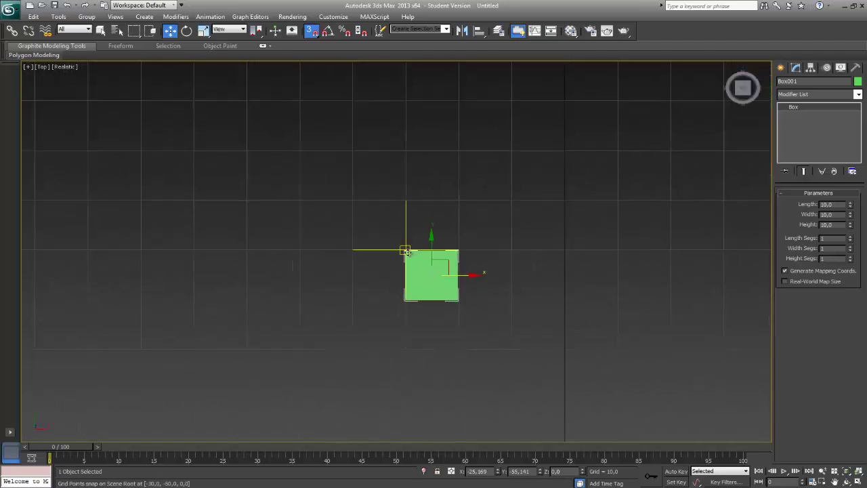
mouse_move(400, 246)
shift+mouse_down()
mouse_move(332, 194)
mouse_move(349, 199)
shift+mouse_up()
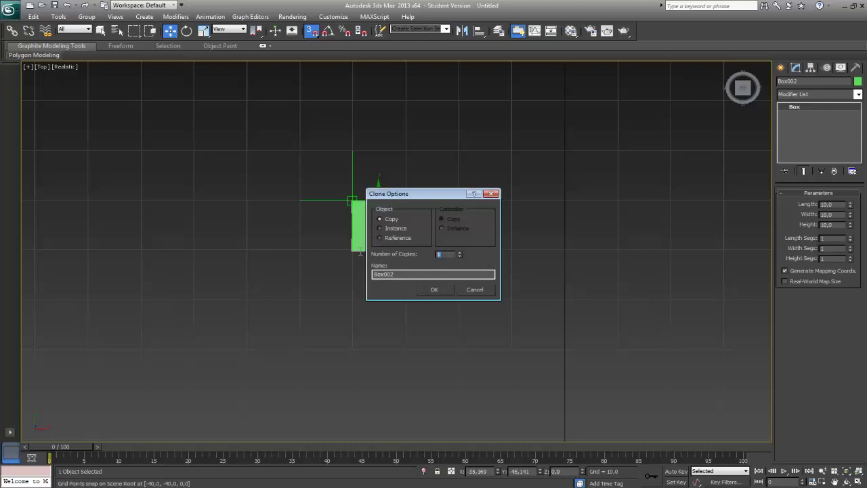
text(4)
click(434, 290)
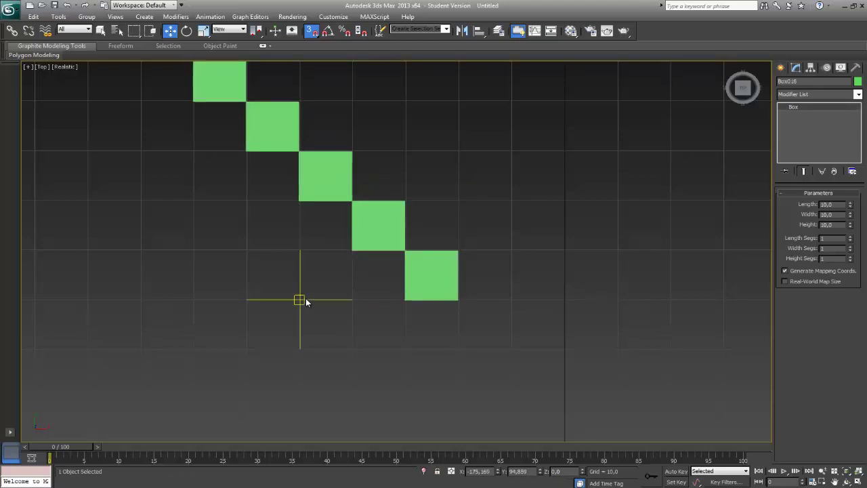
- Scale the sword reference plane uniformly to a bit more than double size and move it along Y to 20
scroll(306, 298, down, 10)
scroll(306, 298, up, 3)
middle_drag(305, 298, 332, 339)
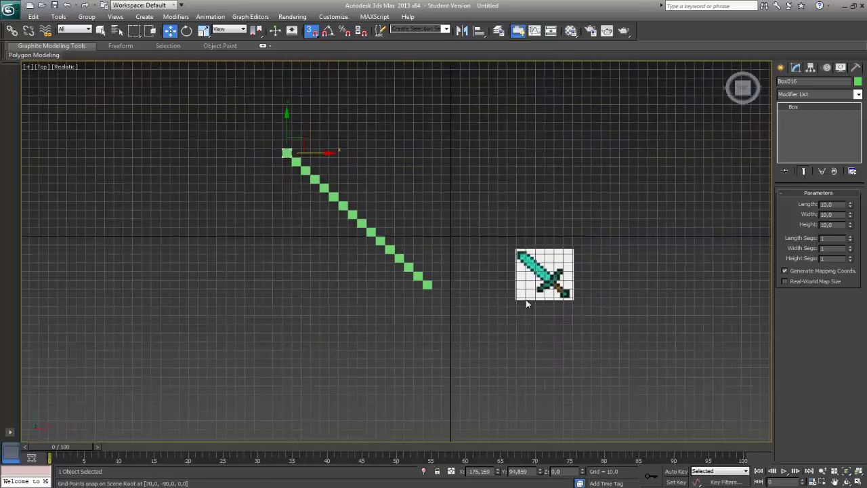
scroll(495, 298, up, 3)
middle_drag(424, 292, 288, 285)
click(542, 288)
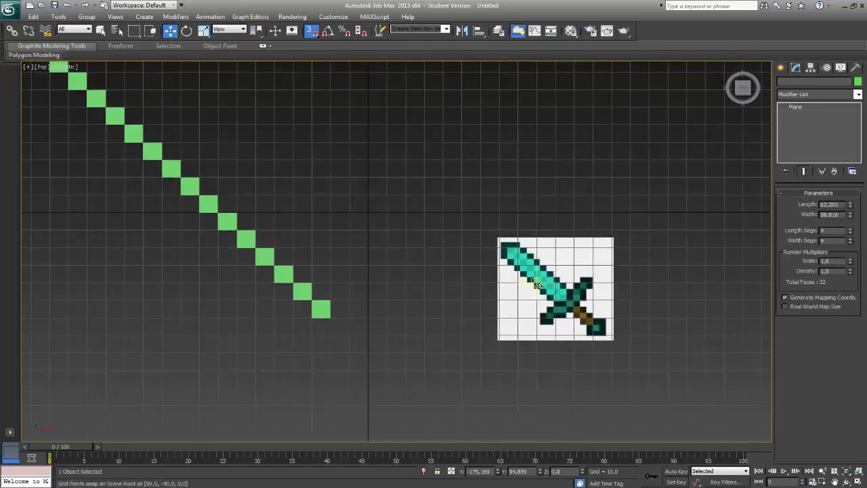
scroll(506, 278, down, 6)
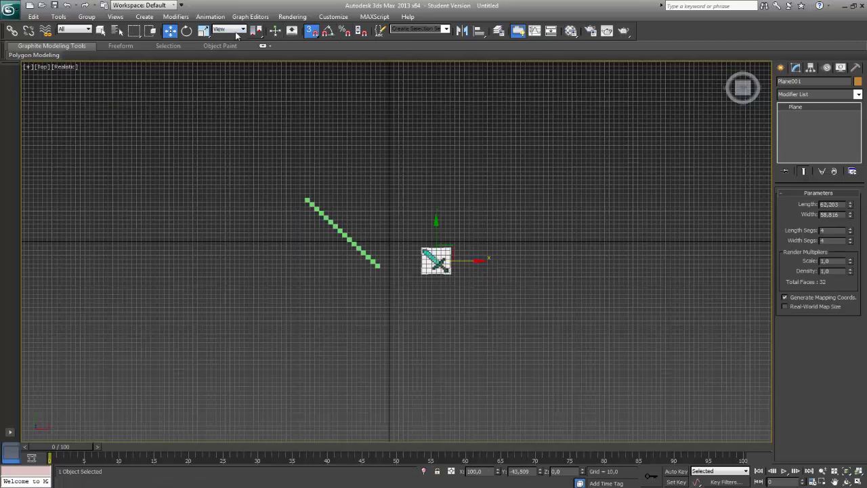
click(203, 31)
drag(451, 250, 483, 222)
key(w)
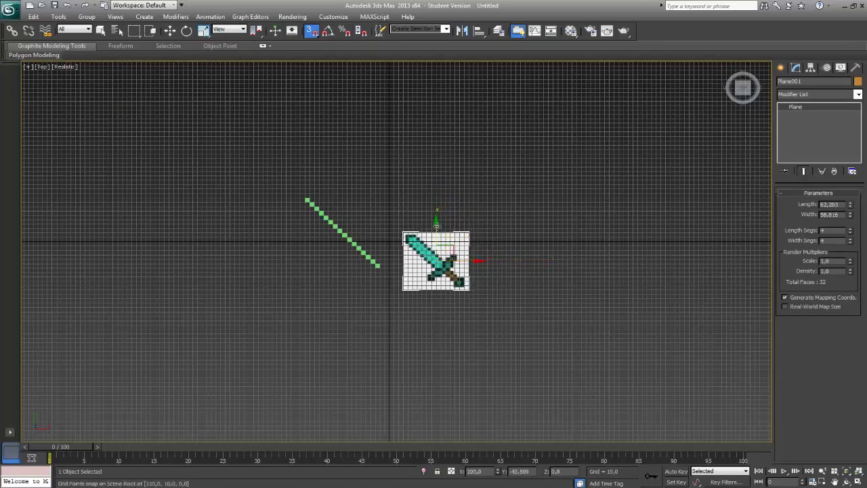
drag(438, 251, 437, 224)
scroll(354, 313, up, 3)
middle_drag(376, 310, 460, 346)
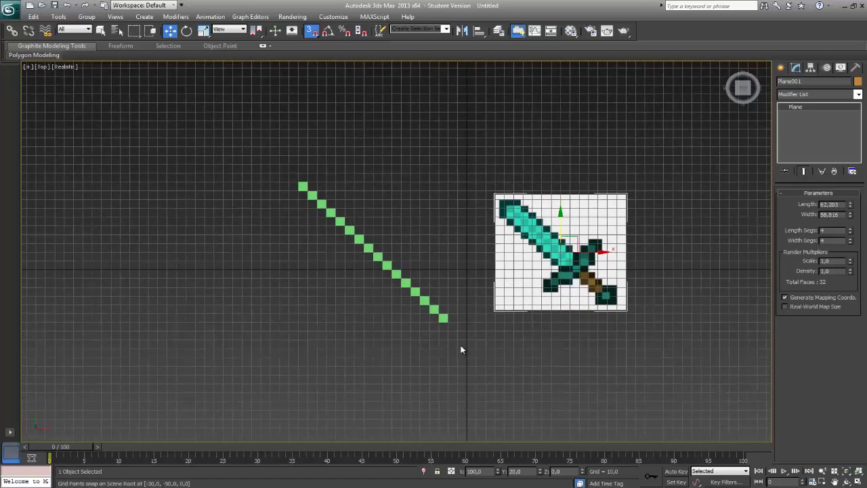
- Clone the third box from the diagonal's lower end twice along positive X, and clone the outermost copy one cell down
scroll(474, 314, up, 3)
scroll(466, 305, down, 1)
middle_drag(447, 298, 320, 292)
click(355, 376)
middle_drag(415, 405, 411, 348)
shift+drag(343, 326, 313, 297)
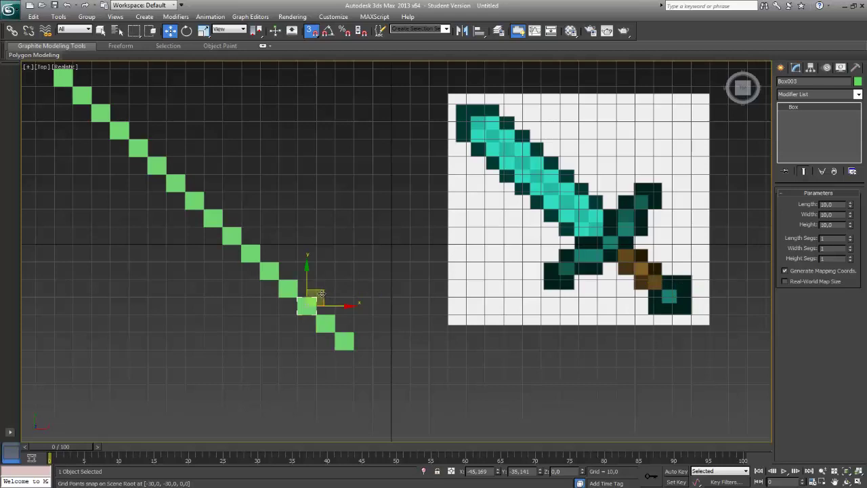
shift+drag(314, 297, 335, 298)
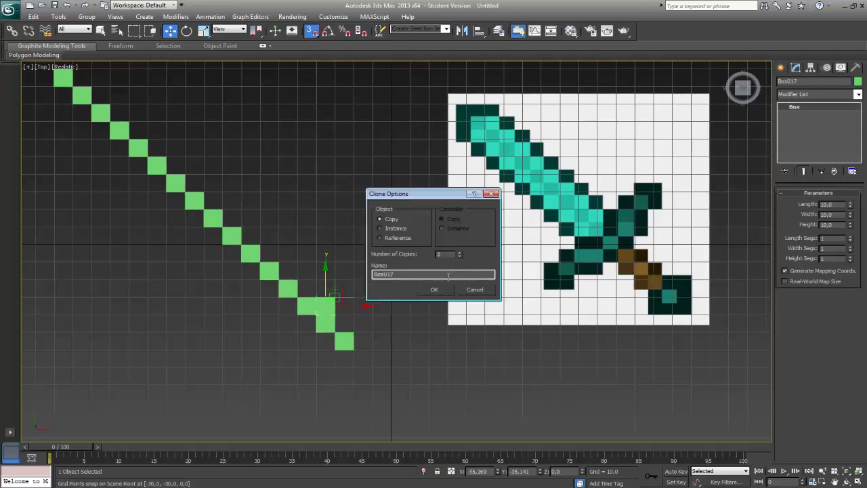
click(435, 289)
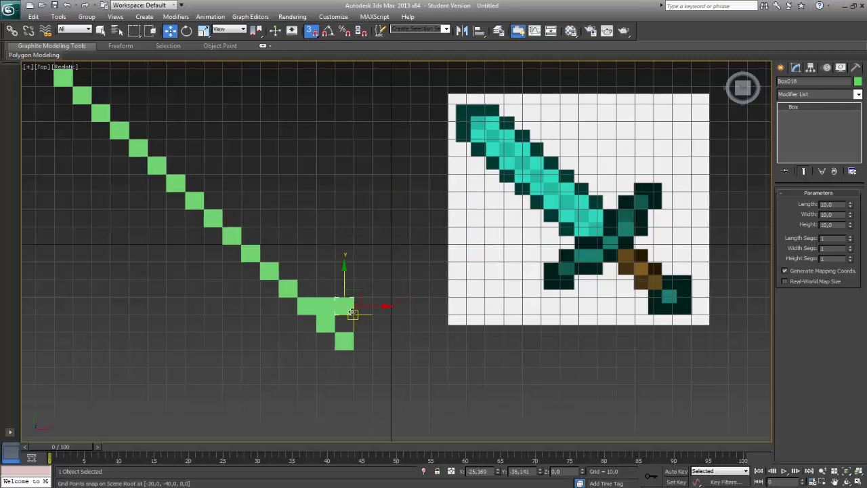
shift+drag(353, 313, 353, 331)
click(434, 289)
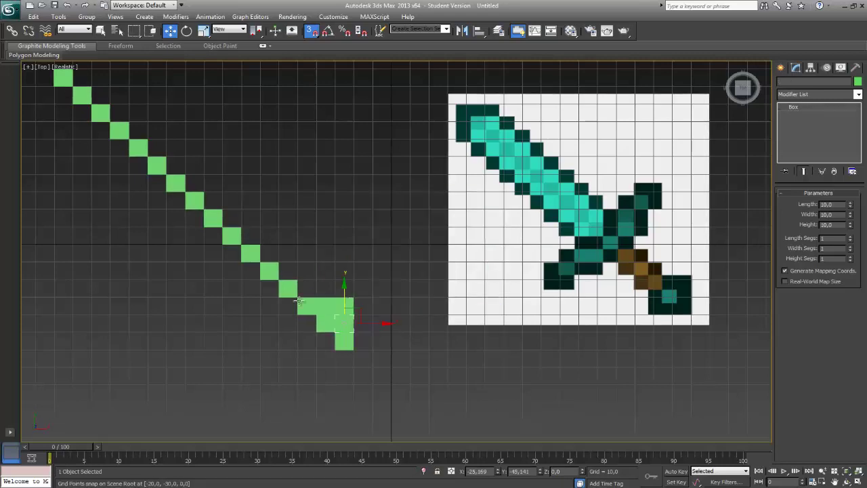
- Complete the 3×3 pommel block with two downward copies of its upper-left box and one copy in the bottom-middle cell
shift+drag(299, 313, 298, 332)
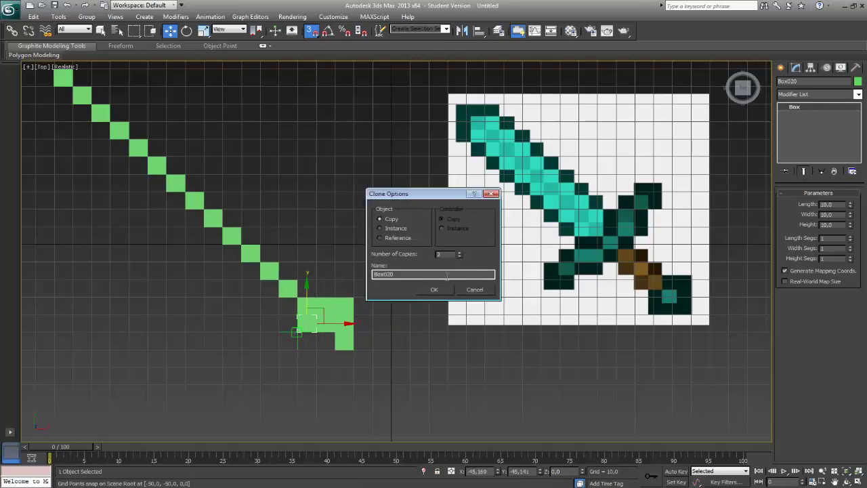
click(434, 289)
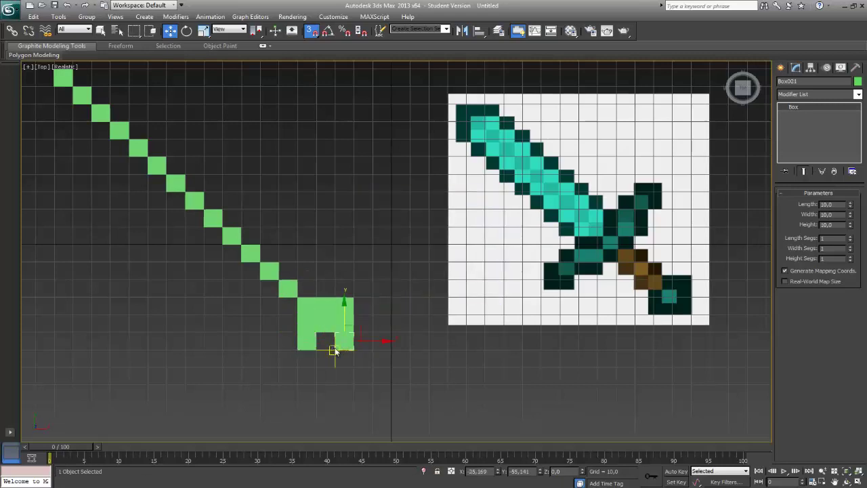
shift+drag(334, 349, 325, 350)
click(435, 289)
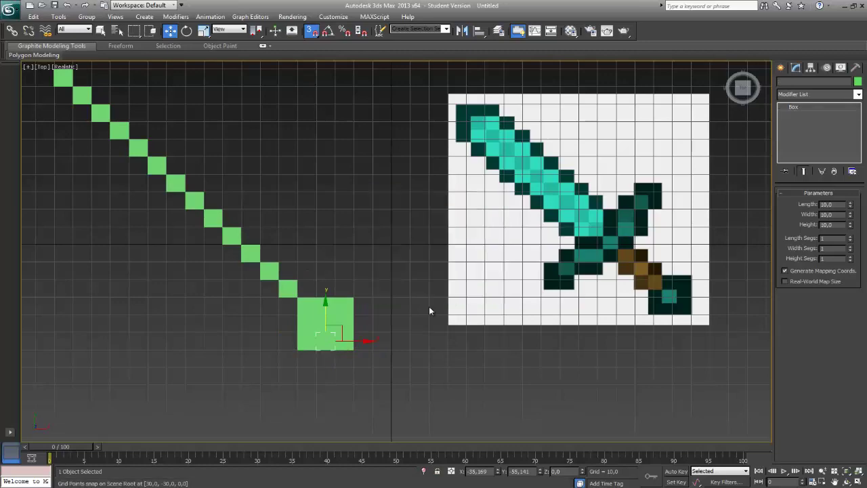
- Copy the pommel's upper-left box one cell toward negative X, and clone that copy diagonally 11 times along the diagonal's lower edge
middle_drag(335, 382, 466, 443)
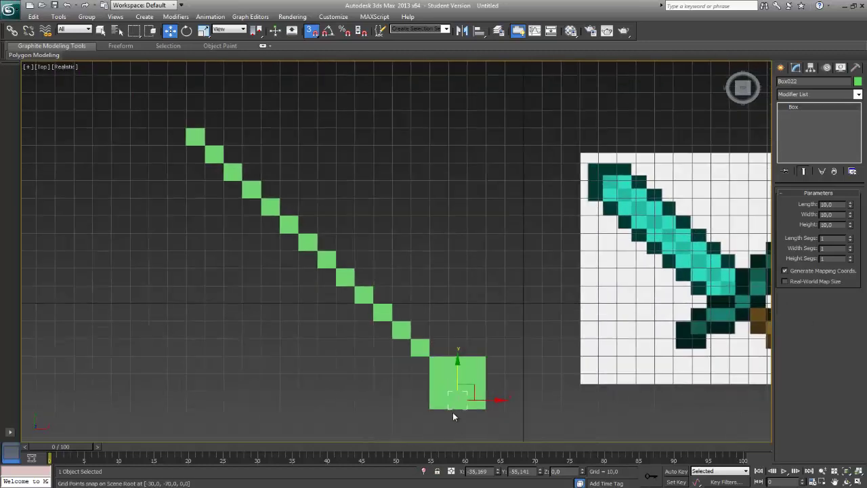
click(447, 358)
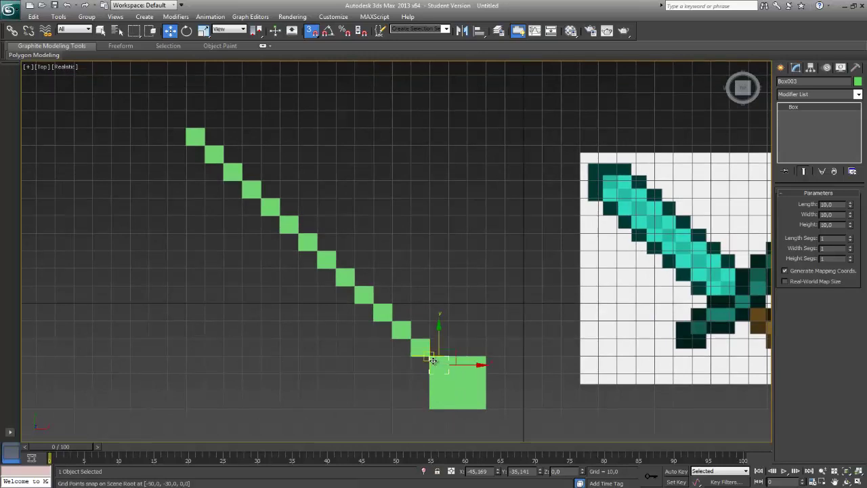
shift+drag(433, 361, 416, 370)
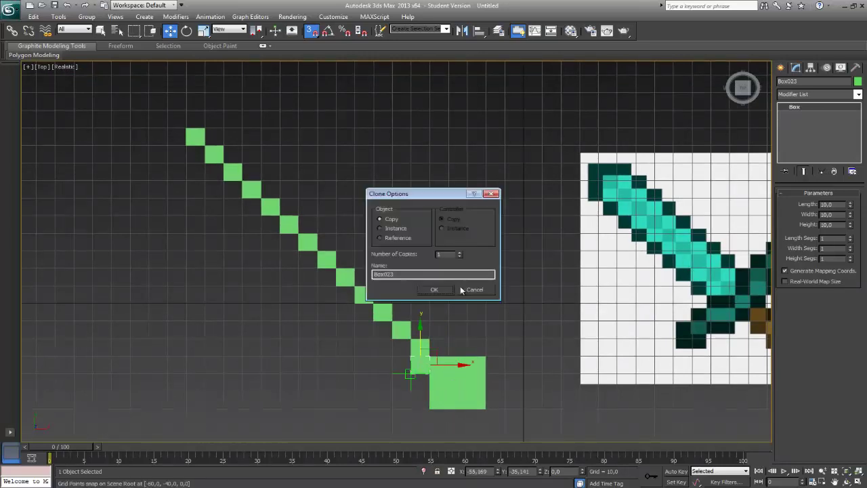
click(435, 290)
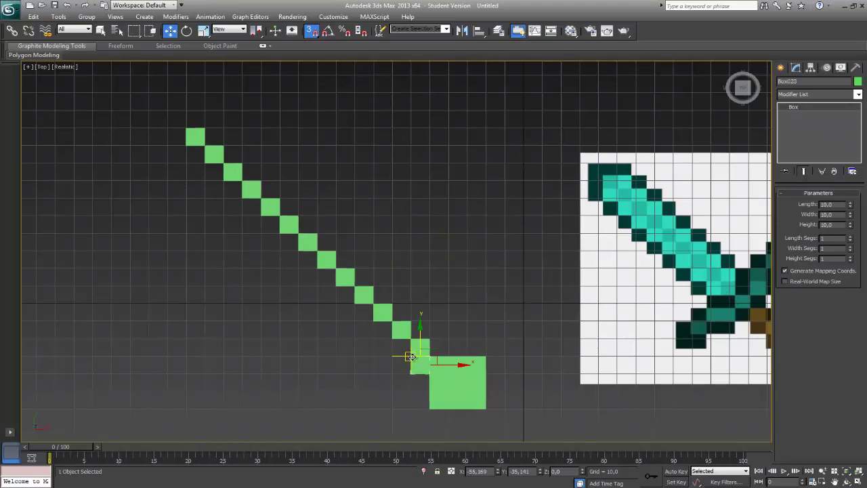
shift+drag(411, 359, 393, 342)
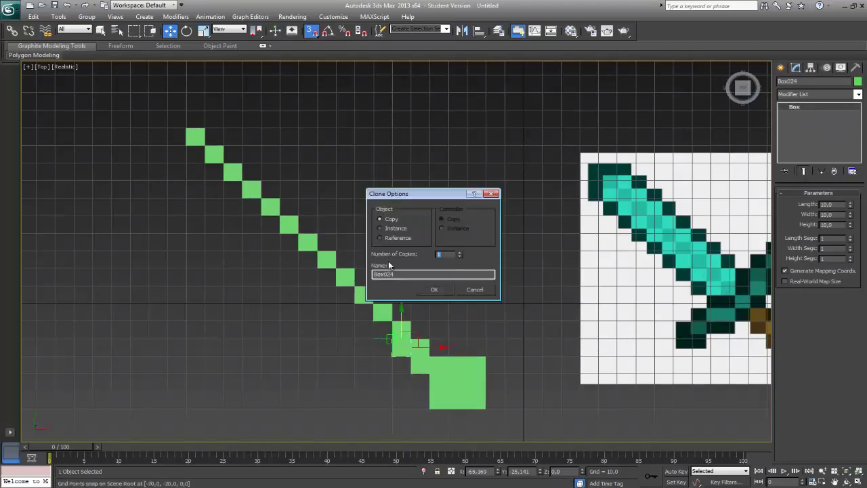
text(11)
click(429, 289)
middle_drag(270, 257, 384, 350)
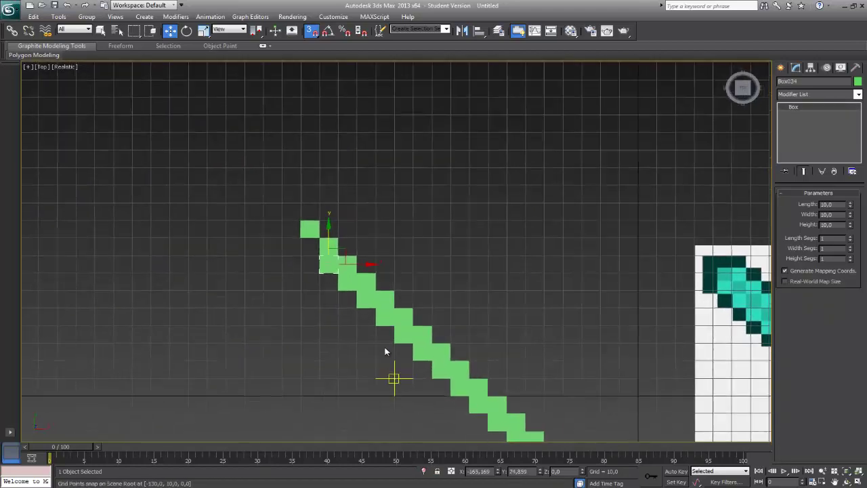
- Add two single box copies at the blade tip, below and beside the end box, to form a 2×2 corner
mouse_move(324, 258)
shift+mouse_down()
mouse_move(295, 242)
mouse_move(330, 241)
mouse_move(333, 221)
shift+mouse_up()
click(430, 289)
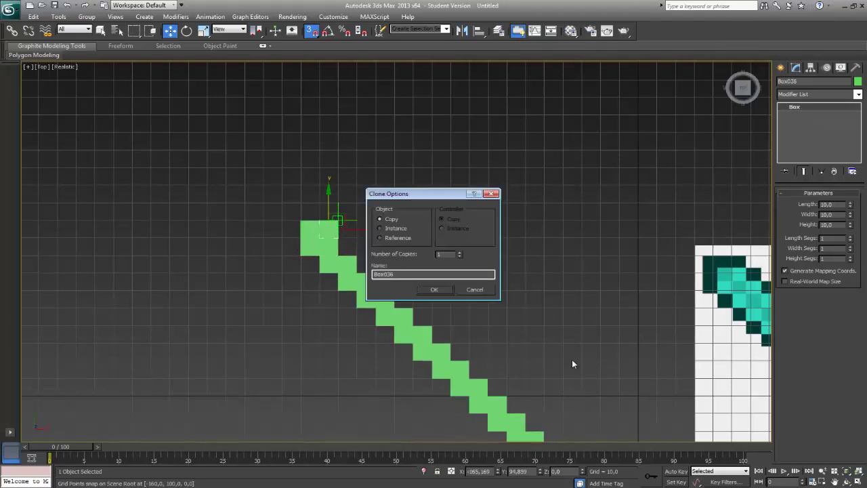
click(445, 290)
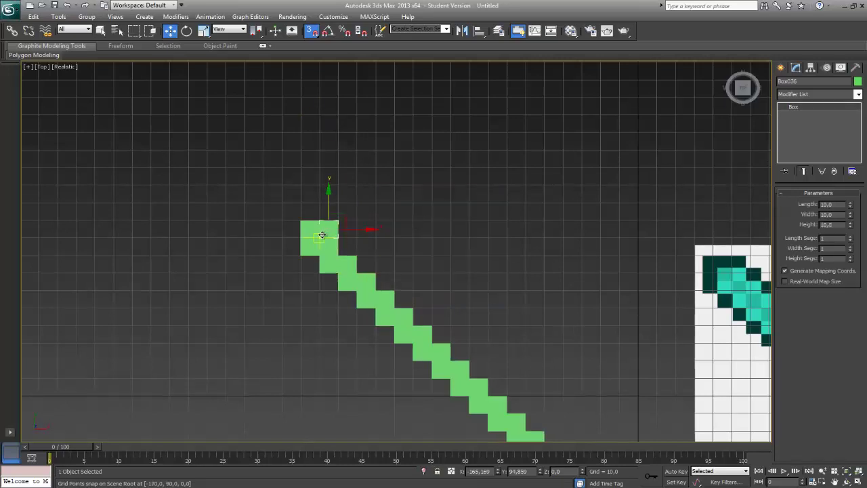
- Clone the tip's upper-right box diagonally down along the blade's upper edge as 7 copies
shift+drag(322, 234, 341, 253)
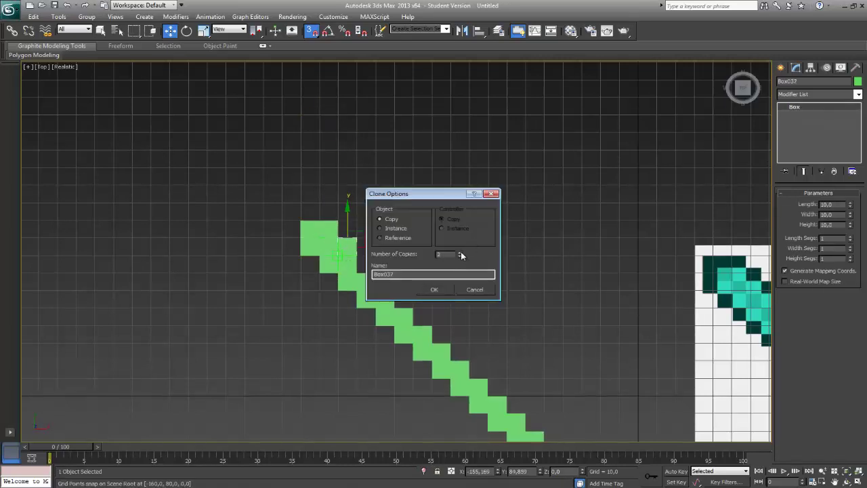
click(435, 290)
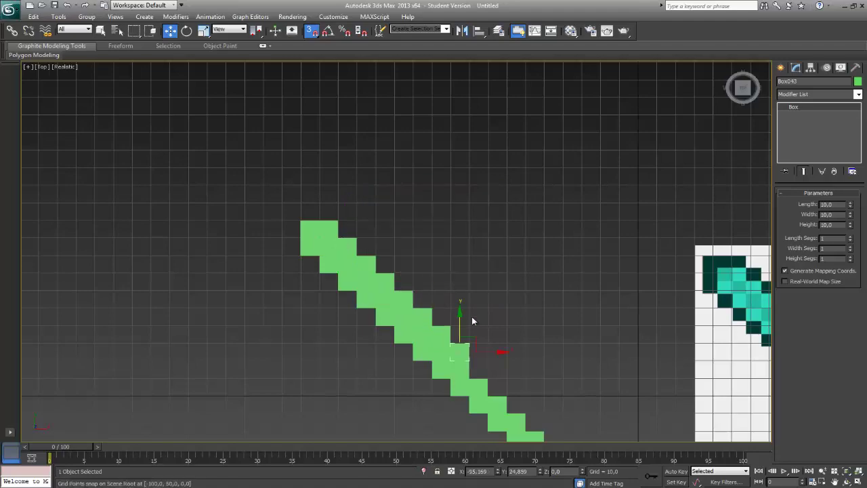
middle_drag(502, 347, 320, 201)
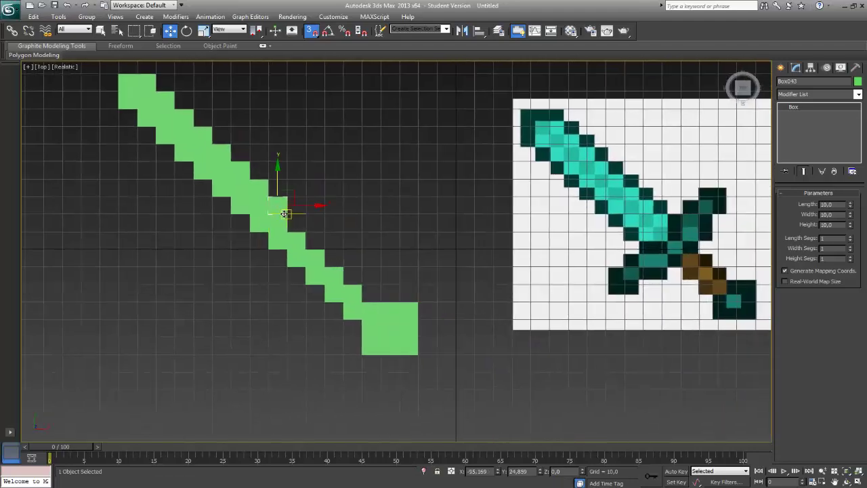
- Extend the upper-edge row diagonally down to the pommel block with 3 copies followed by 2 more
mouse_move(269, 211)
shift+mouse_down()
mouse_move(303, 230)
mouse_move(287, 230)
shift+mouse_up()
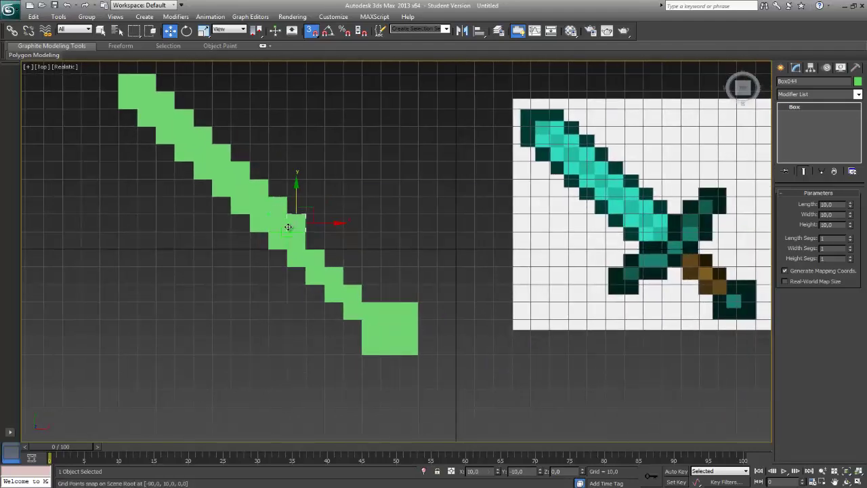
click(460, 252)
click(460, 253)
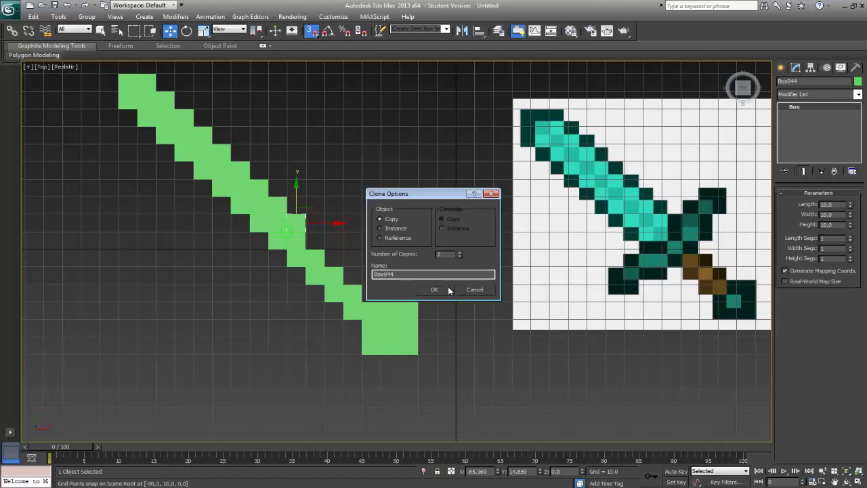
click(420, 288)
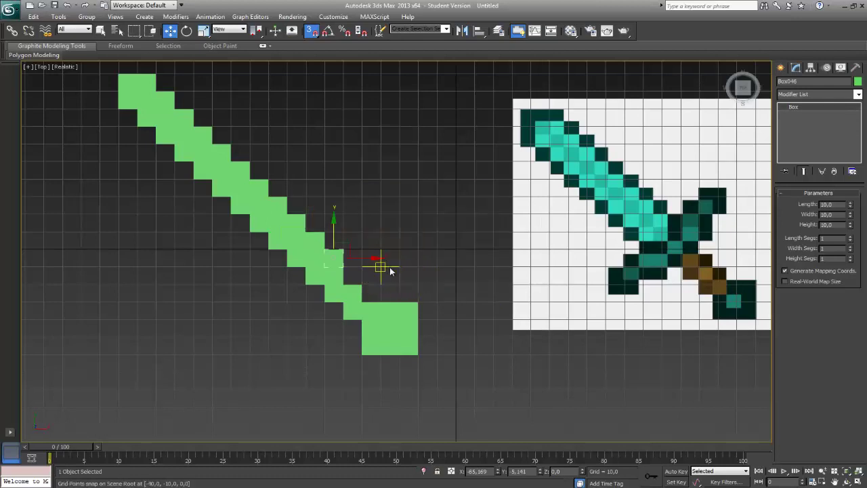
shift+drag(343, 255, 361, 273)
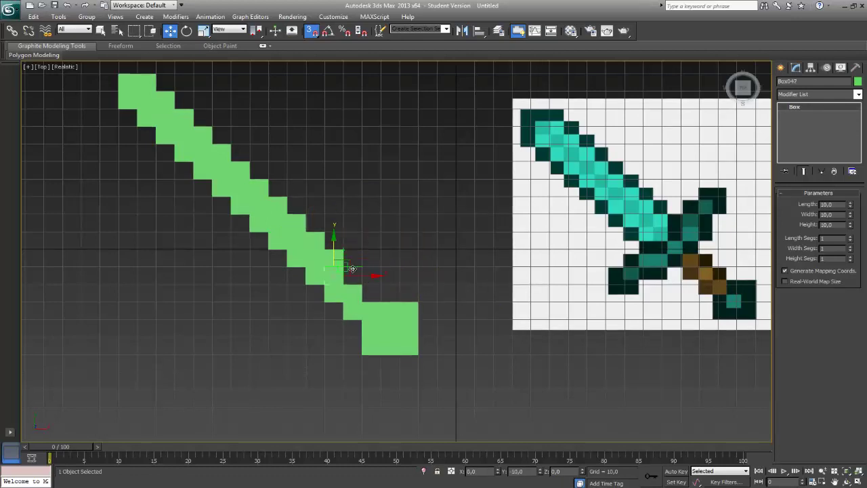
click(459, 252)
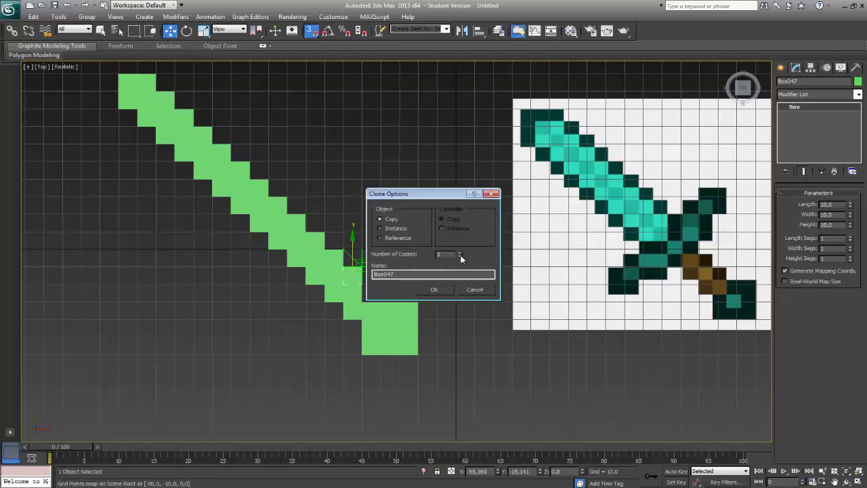
click(442, 289)
scroll(402, 343, down, 6)
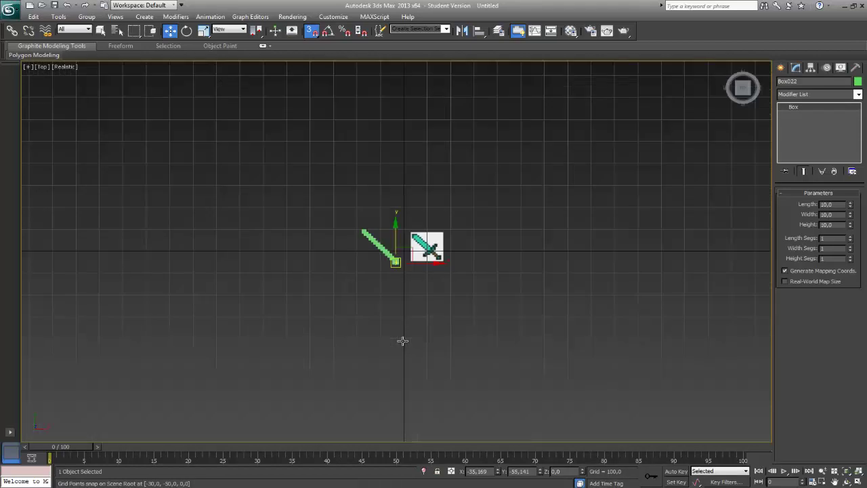
- Copy a box from the diagonal's lower edge one cell toward negative X and Y, and add another copy one cell further toward negative X
scroll(402, 345, up, 4)
scroll(405, 347, up, 2)
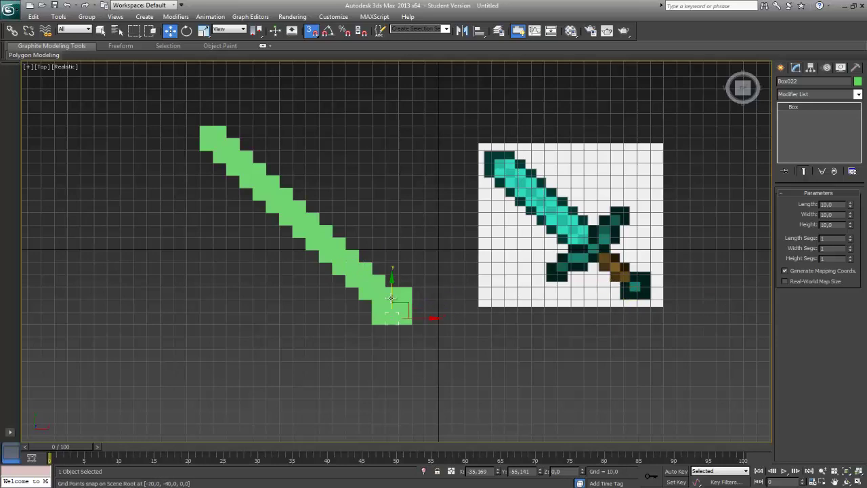
shift+drag(357, 298, 352, 285)
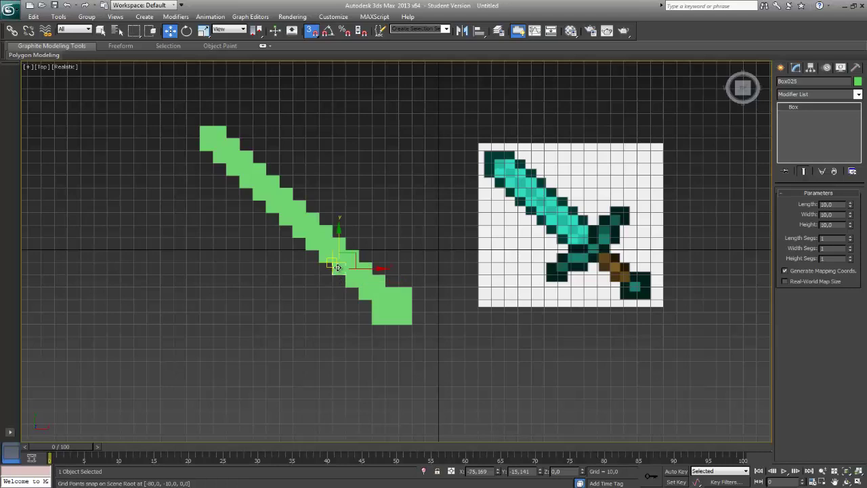
shift+drag(332, 274, 354, 287)
click(435, 289)
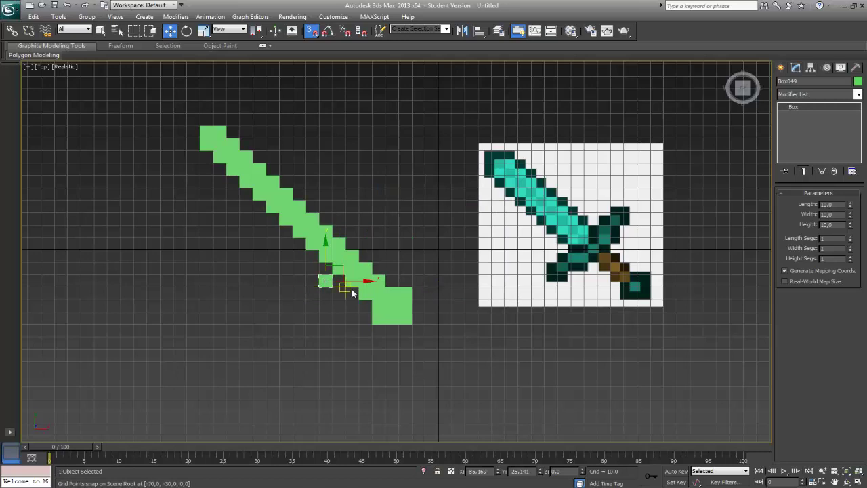
shift+drag(319, 287, 305, 287)
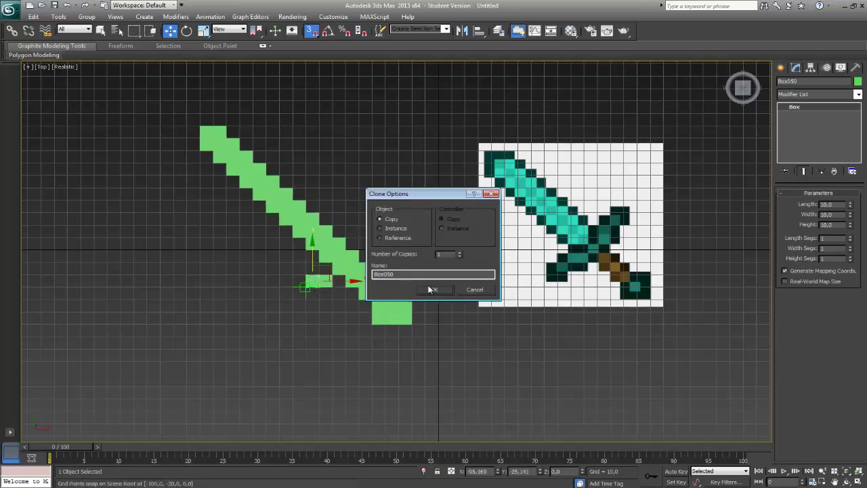
click(434, 290)
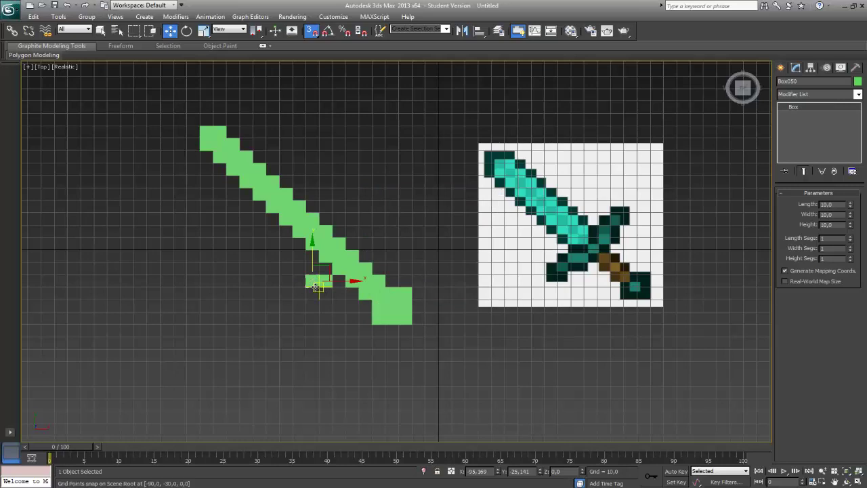
- Extend the lower guard with three single copies: one diagonally down-left, one toward negative X, and one directly above that
shift+drag(315, 287, 302, 301)
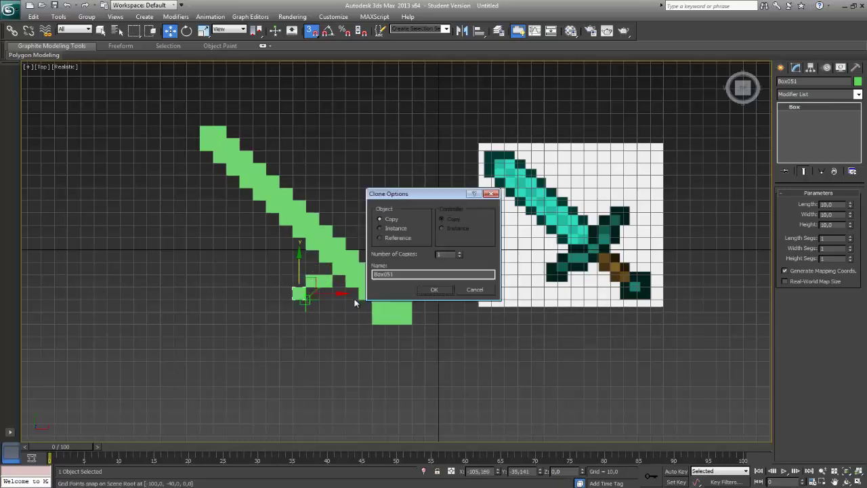
click(431, 290)
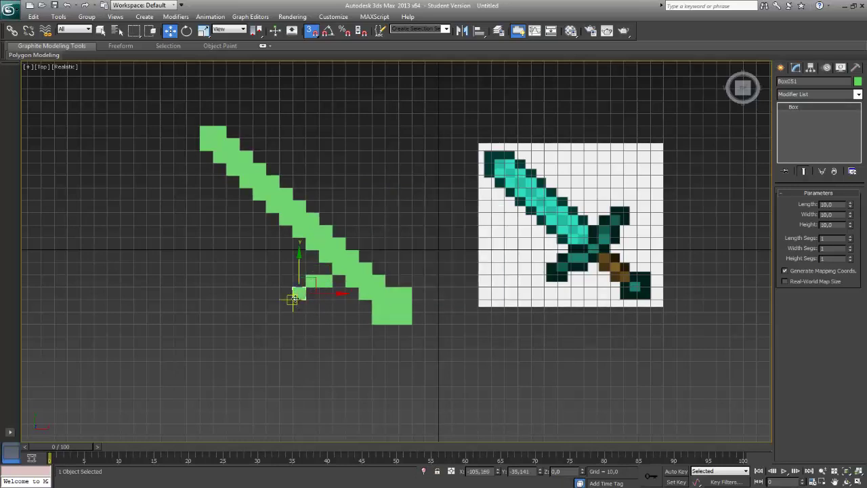
mouse_move(293, 298)
shift+mouse_down()
mouse_move(305, 290)
mouse_move(280, 298)
mouse_move(282, 291)
shift+mouse_up()
click(430, 290)
click(437, 287)
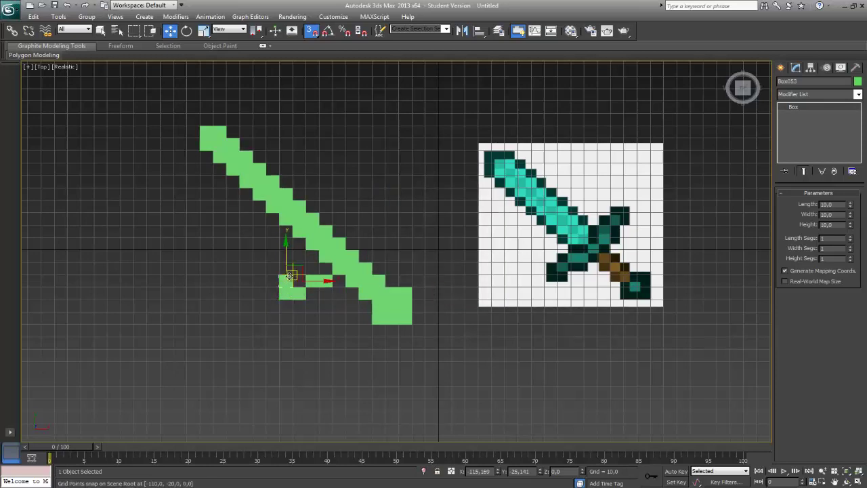
- Copy the lower guard's upper-left end box one cell diagonally toward positive X and Y
mouse_move(289, 277)
mouse_down()
mouse_move(301, 267)
mouse_move(296, 284)
mouse_up()
mouse_move(279, 277)
mouse_down()
mouse_move(290, 271)
mouse_move(282, 275)
mouse_up()
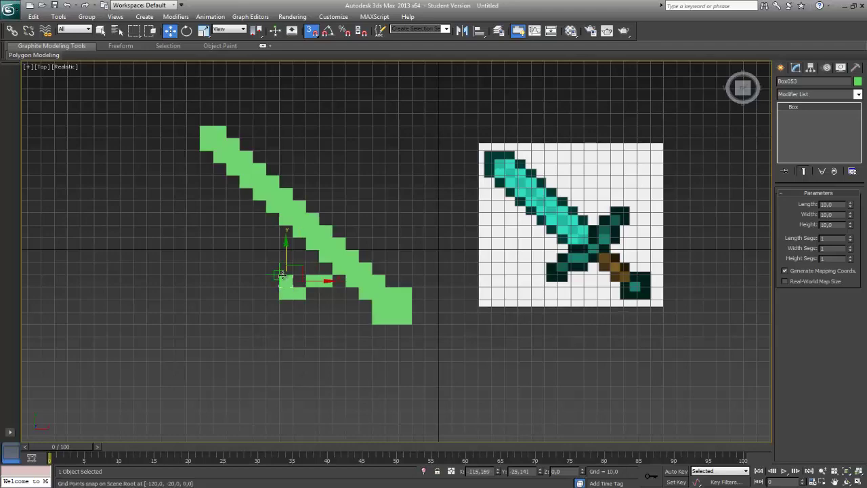
scroll(291, 305, up, 4)
middle_drag(290, 309, 434, 260)
scroll(413, 270, up, 2)
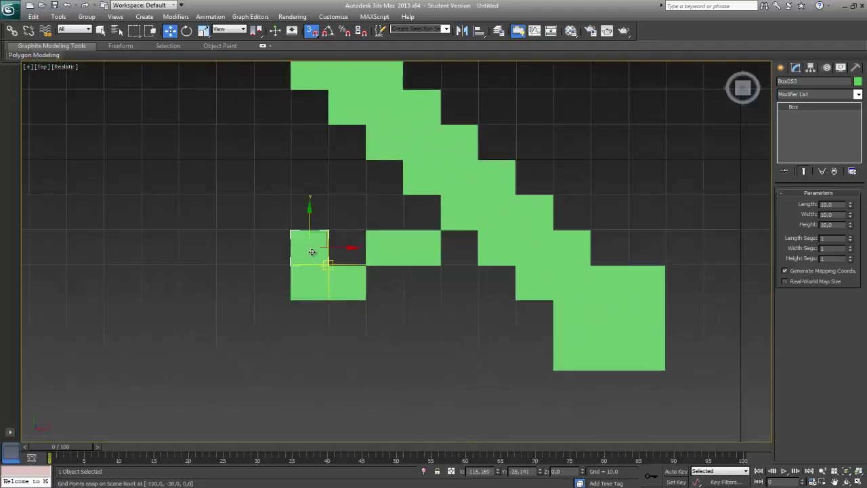
shift+drag(295, 232, 329, 195)
click(435, 289)
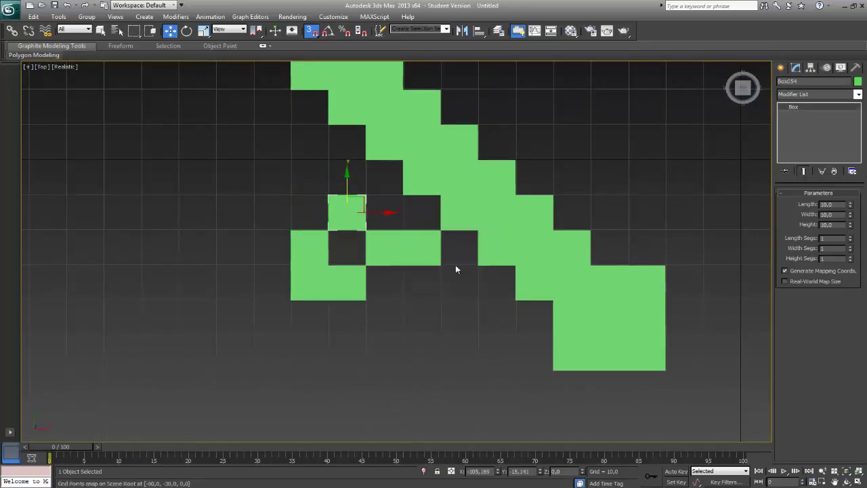
click(495, 316)
- Copy the lower guard's topmost box diagonally up-right into the cell against the blade's lower edge
scroll(495, 316, down, 5)
scroll(493, 313, down, 3)
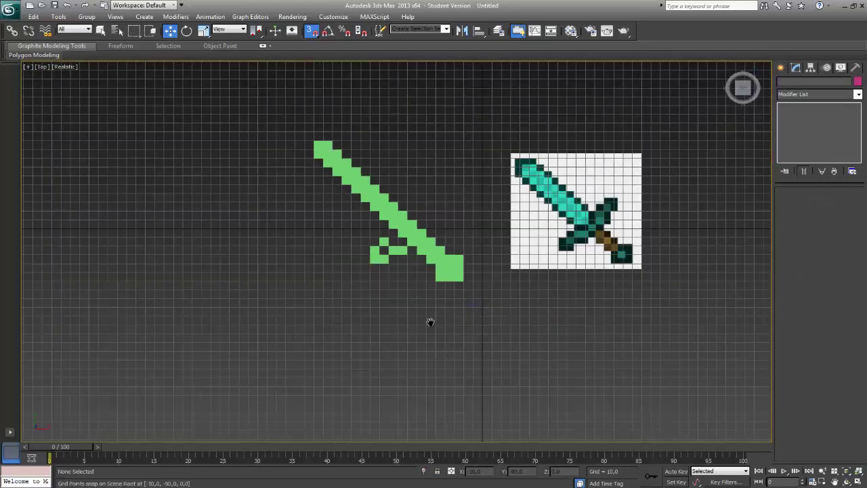
middle_drag(429, 323, 416, 329)
scroll(350, 340, up, 2)
scroll(347, 339, up, 5)
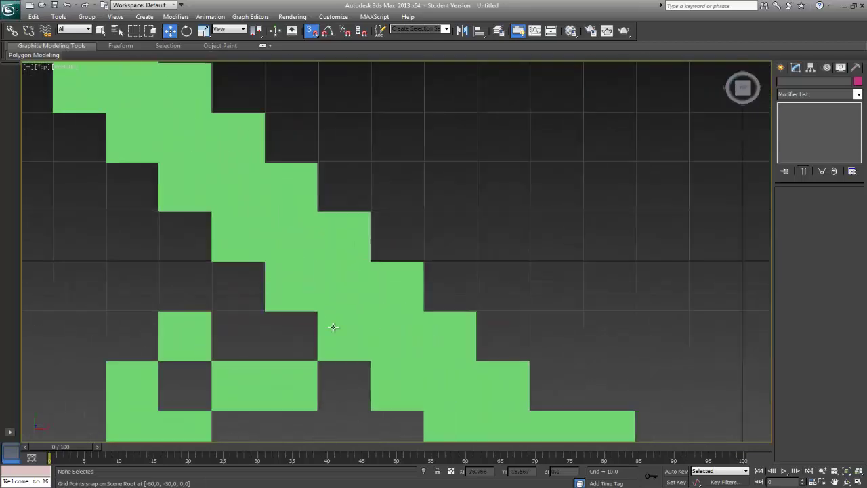
click(200, 335)
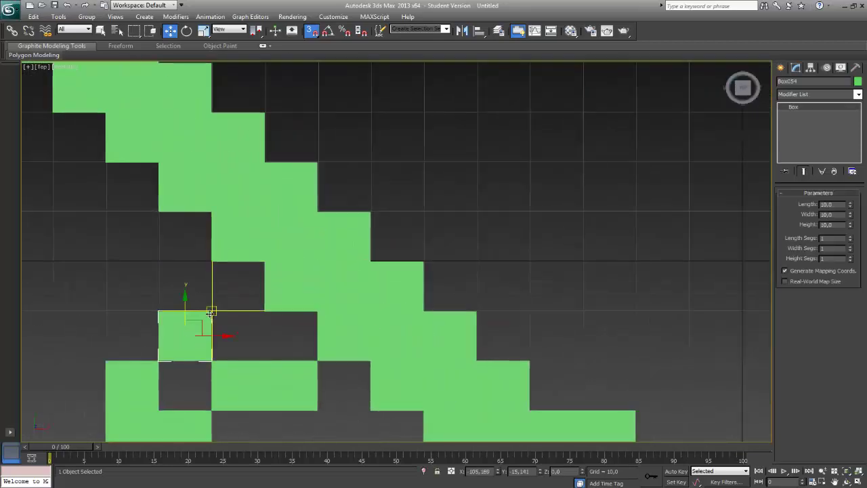
mouse_move(210, 313)
shift+mouse_down()
mouse_move(234, 306)
mouse_move(259, 265)
mouse_move(263, 293)
shift+mouse_up()
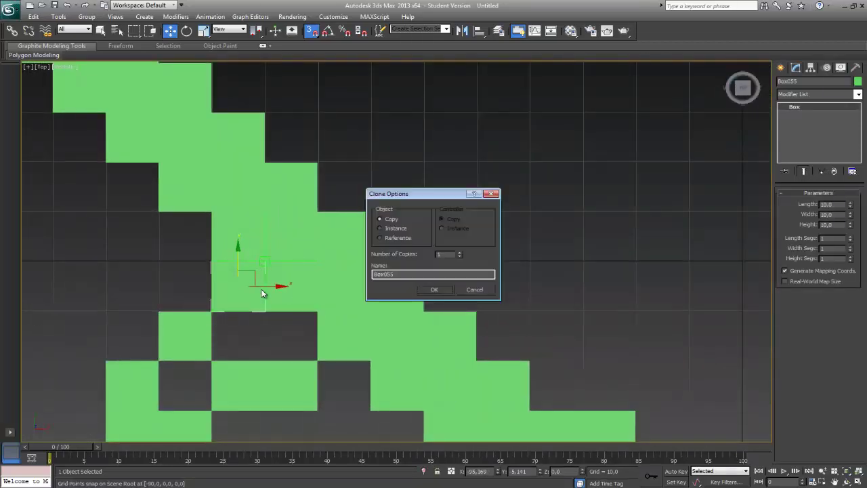
click(434, 289)
- Start the upper guard by copying an upper-edge box one cell diagonally up-right, and add one more copy directly above it
scroll(492, 300, down, 3)
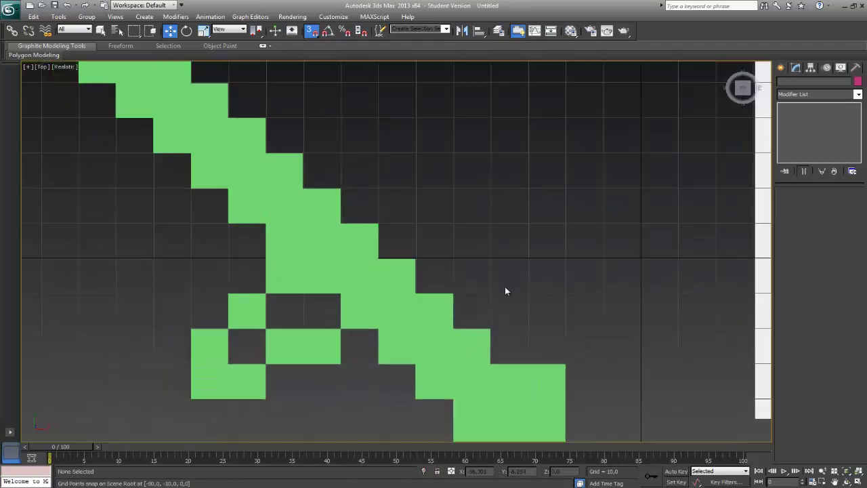
mouse_move(506, 291)
middle_down()
mouse_move(378, 305)
mouse_move(332, 280)
mouse_move(364, 304)
mouse_move(345, 311)
middle_up()
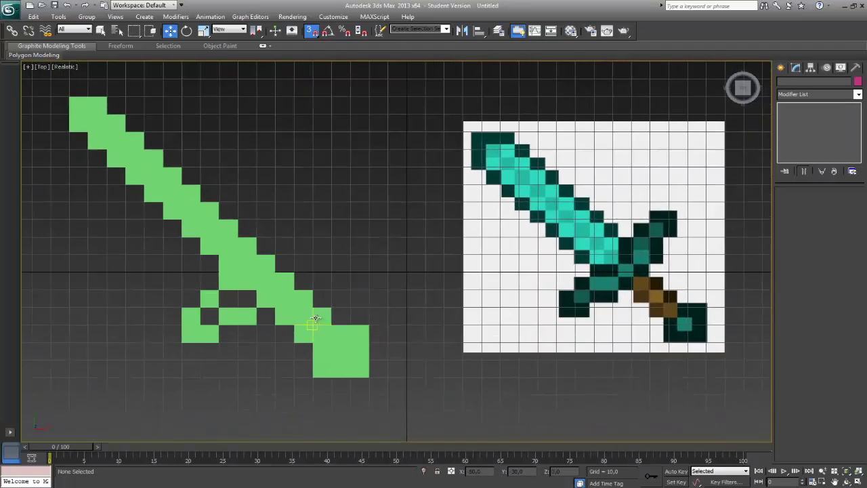
mouse_move(289, 277)
mouse_down()
mouse_move(344, 273)
mouse_move(294, 270)
mouse_move(302, 259)
mouse_move(318, 264)
mouse_up()
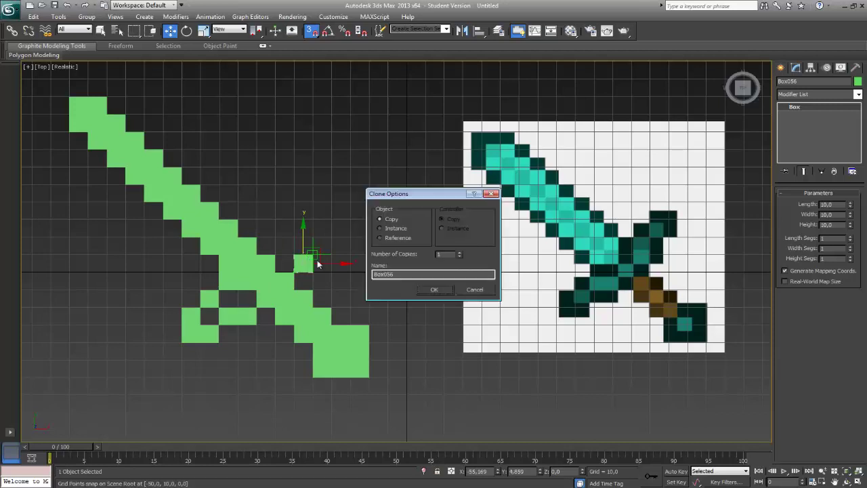
click(437, 290)
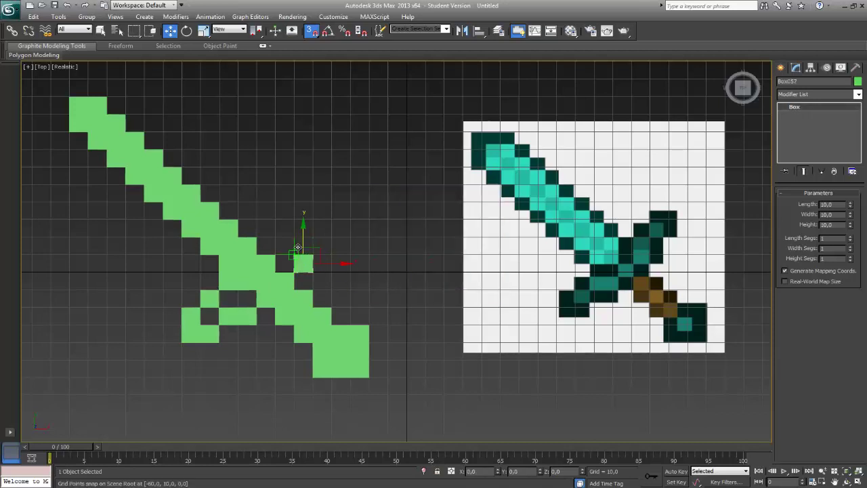
shift+drag(297, 247, 298, 241)
click(436, 290)
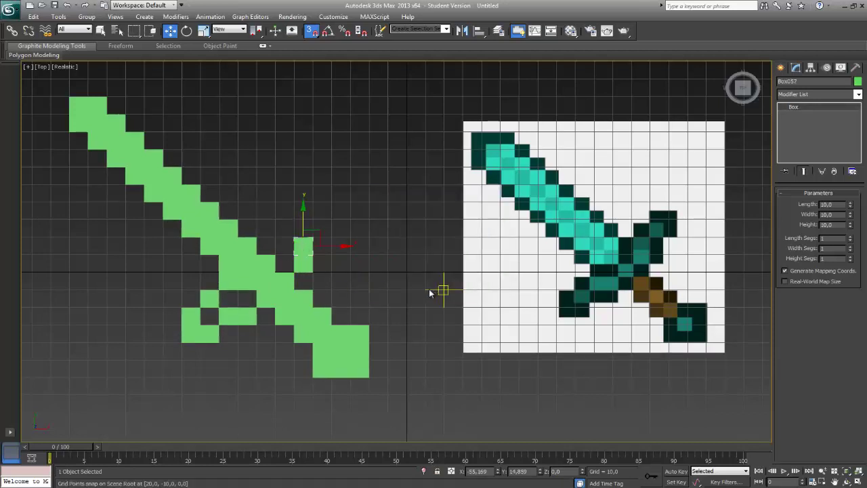
- Shape the upper guard's tip with three single copies: one diagonally up-right, one above it, and one toward negative X
shift+drag(304, 250, 315, 224)
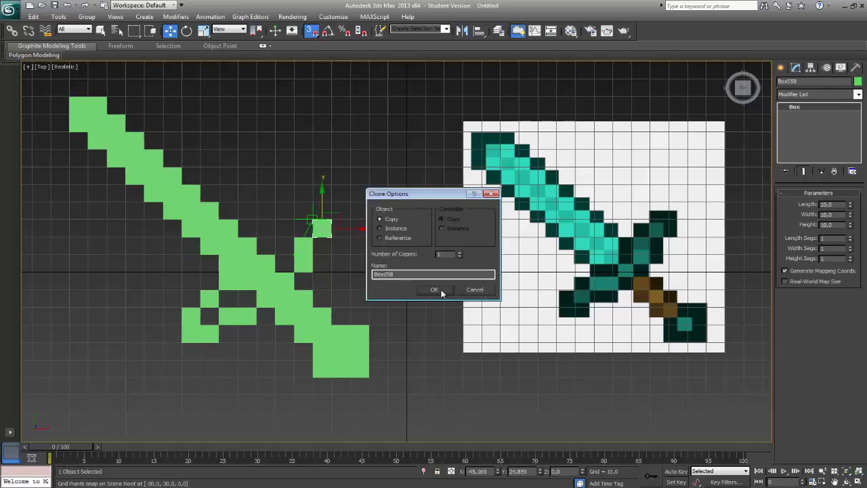
click(439, 290)
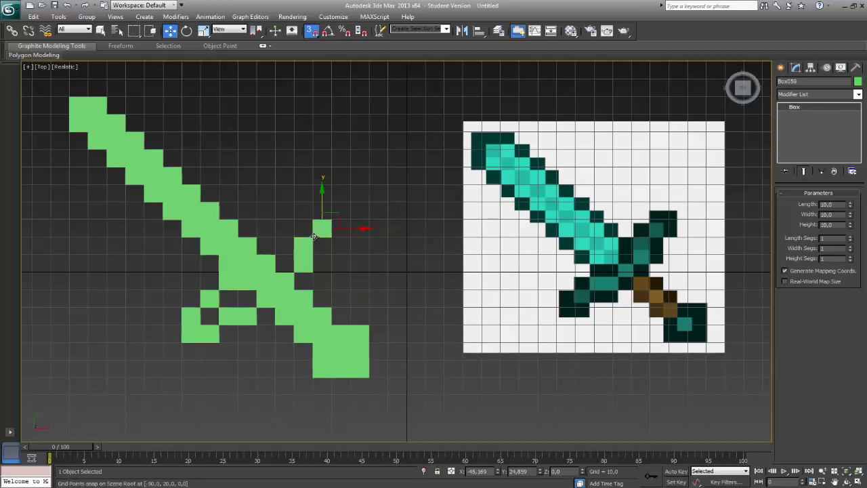
mouse_move(313, 236)
shift+mouse_down()
mouse_move(314, 218)
mouse_move(302, 222)
mouse_move(302, 203)
shift+mouse_up()
click(440, 292)
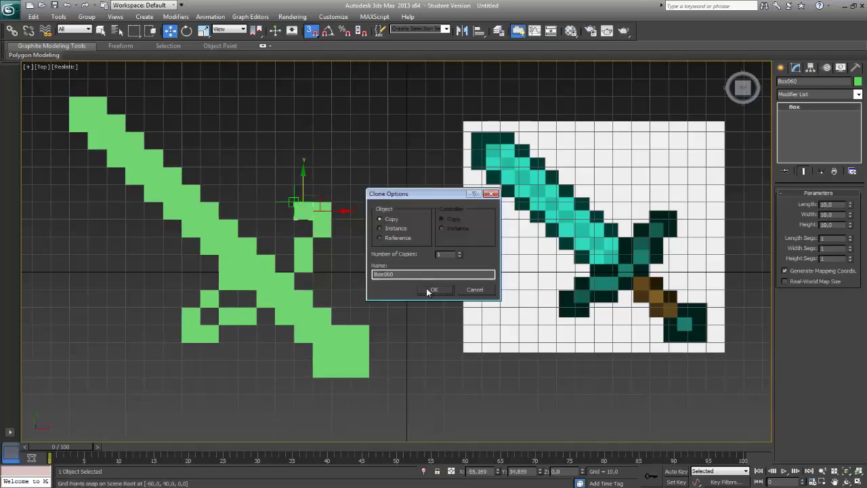
click(433, 290)
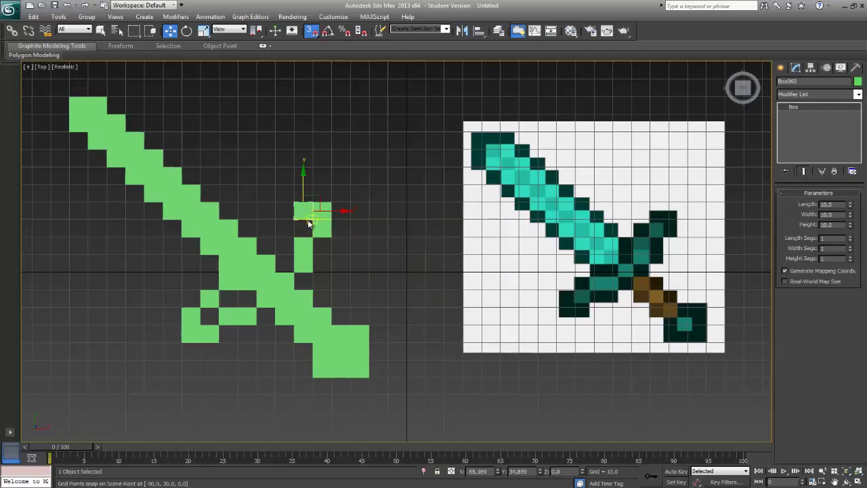
- Add two successive single copies diagonally down-left from the upper guard's tip to close its outline against the blade
shift+drag(310, 219, 291, 236)
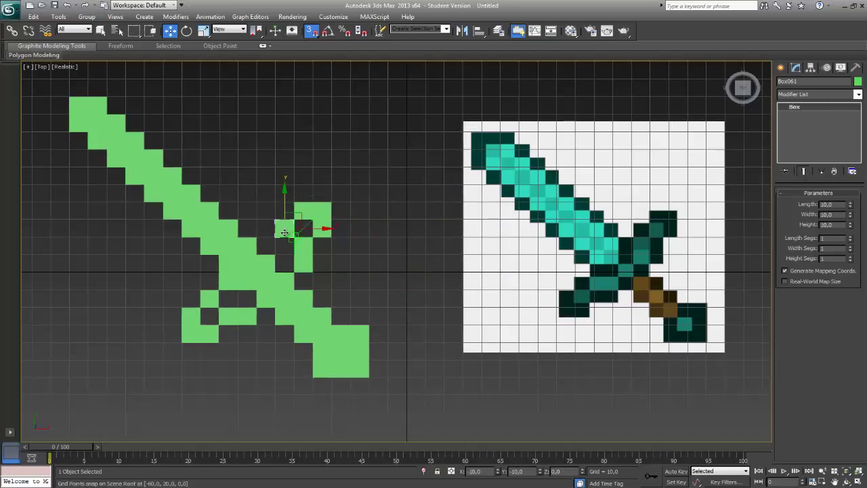
click(434, 290)
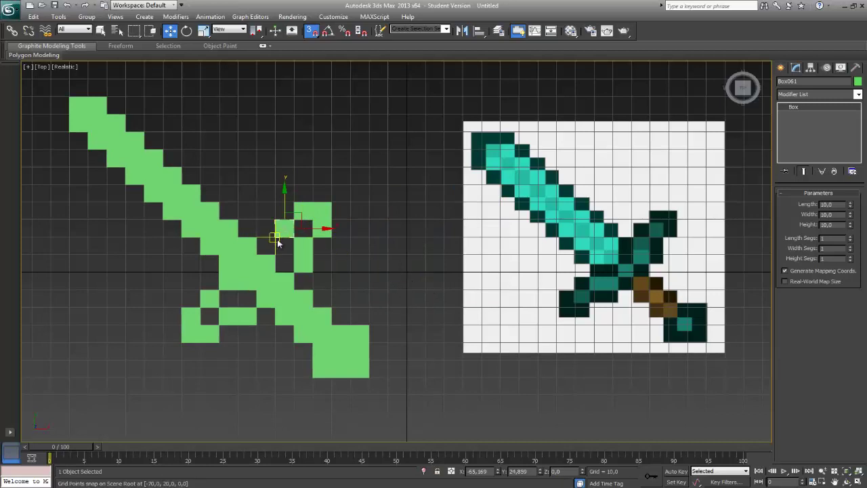
shift+drag(281, 232, 263, 250)
click(431, 291)
mouse_move(306, 321)
middle_down()
mouse_move(373, 368)
mouse_move(396, 332)
mouse_move(361, 324)
mouse_move(436, 291)
middle_up()
scroll(360, 324, down, 2)
scroll(362, 322, up, 2)
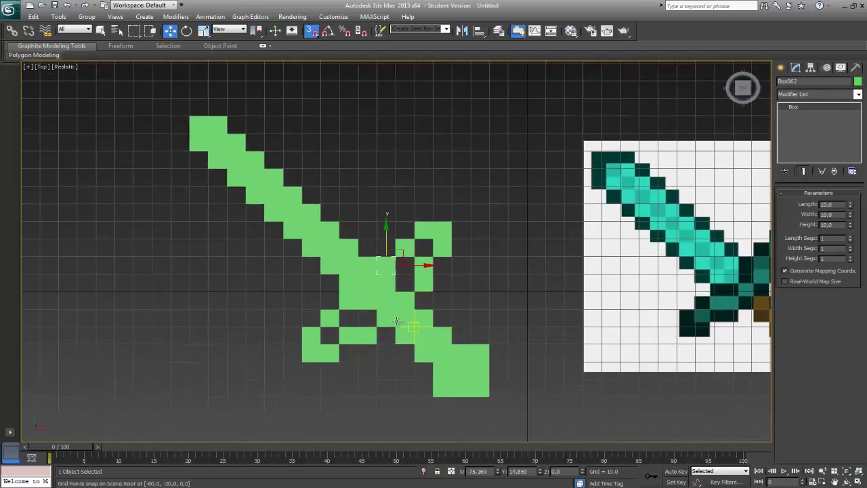
click(348, 336)
click(370, 336)
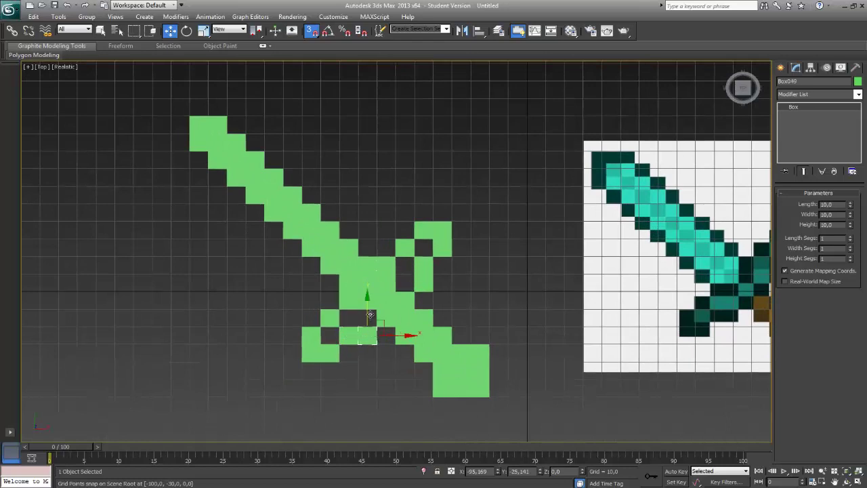
ctrl+click(352, 332)
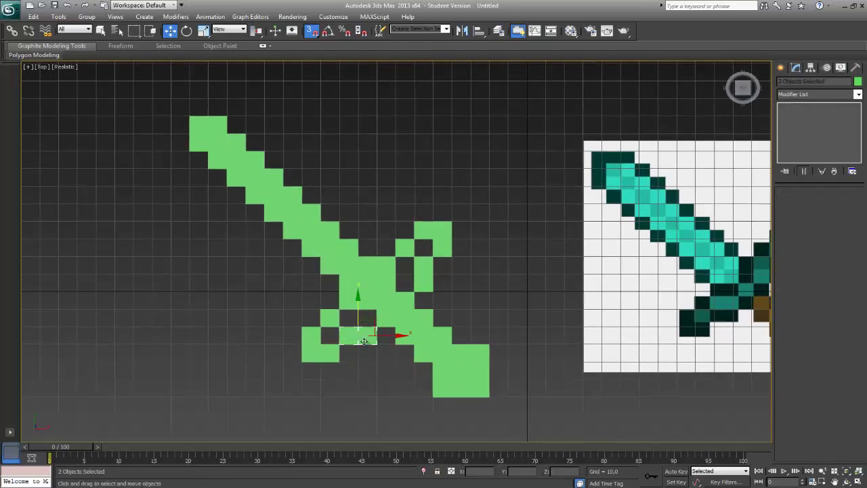
click(328, 320)
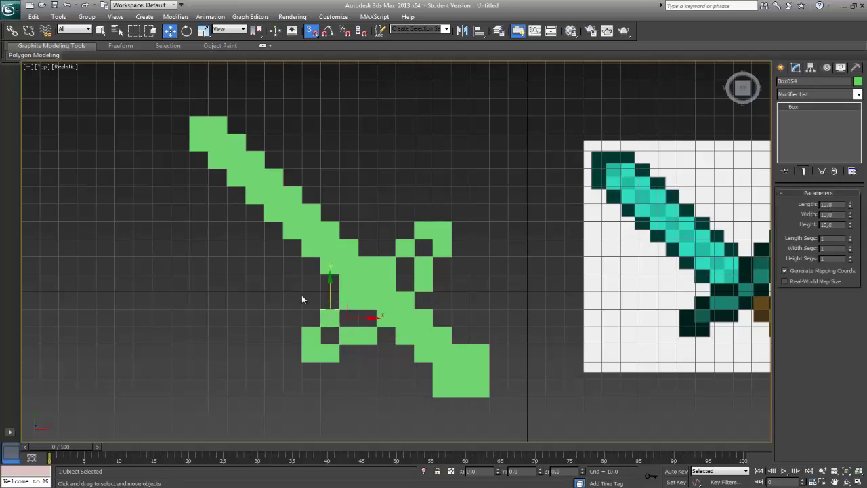
click(431, 227)
click(444, 245)
scroll(442, 244, up, 9)
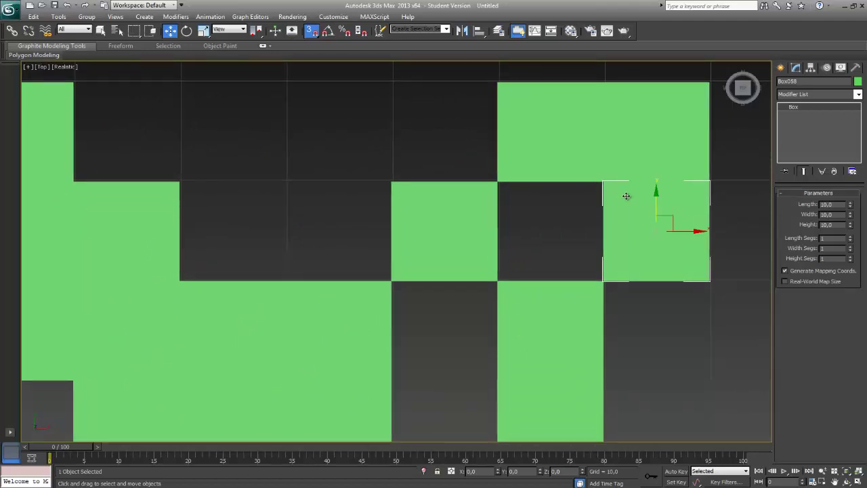
scroll(512, 215, down, 8)
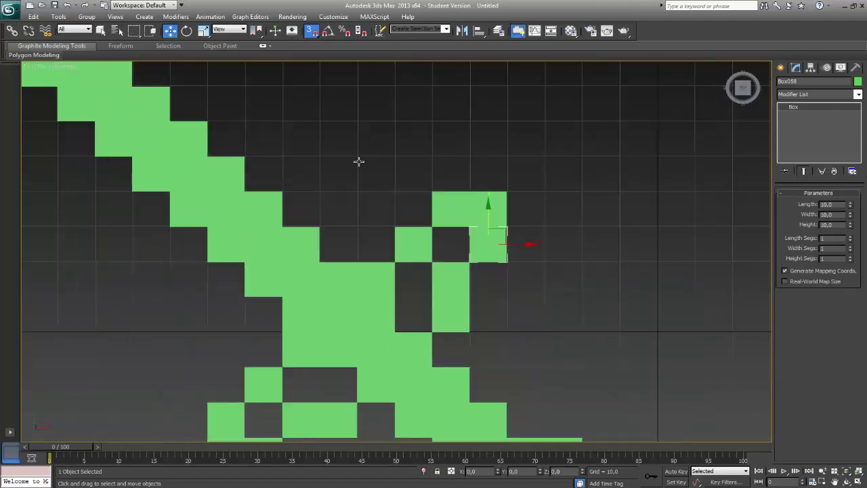
- Examine which snap types are listed in the Grid and Snap Settings
click(313, 32)
middle_drag(370, 159, 387, 147)
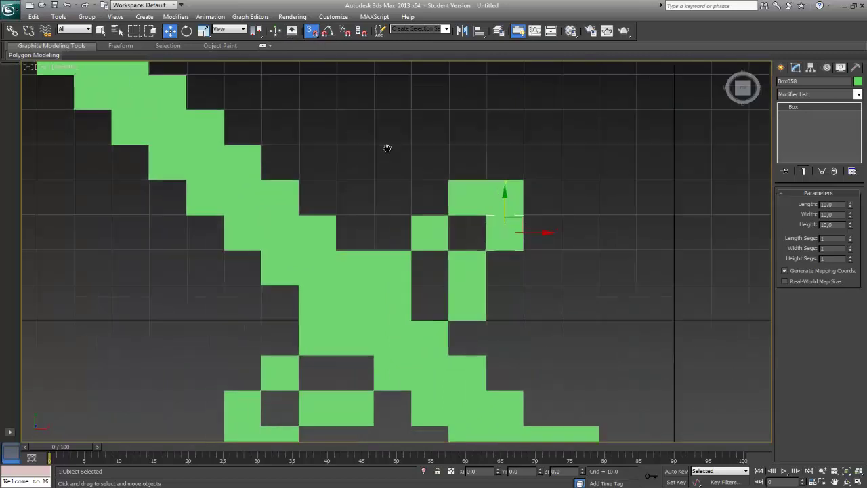
scroll(383, 142, down, 5)
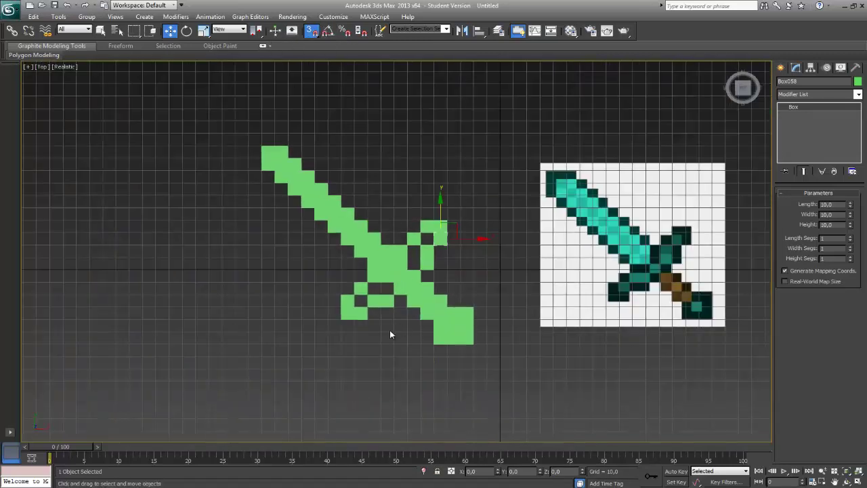
right_click(318, 32)
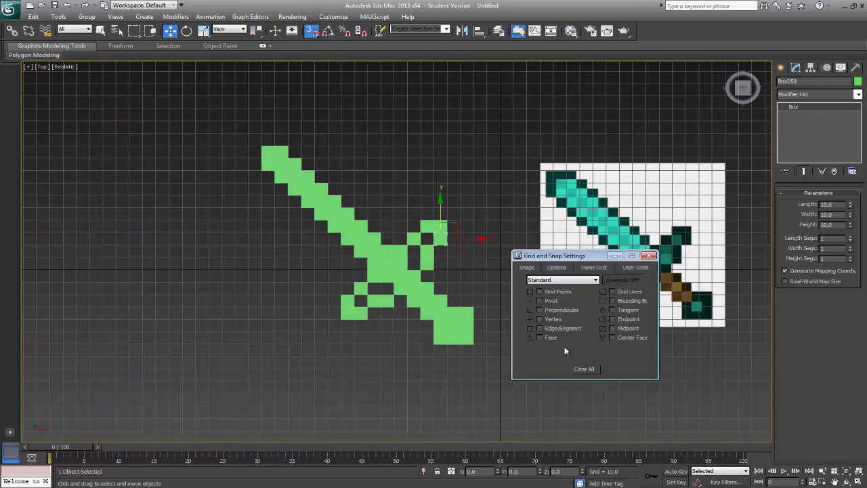
click(651, 256)
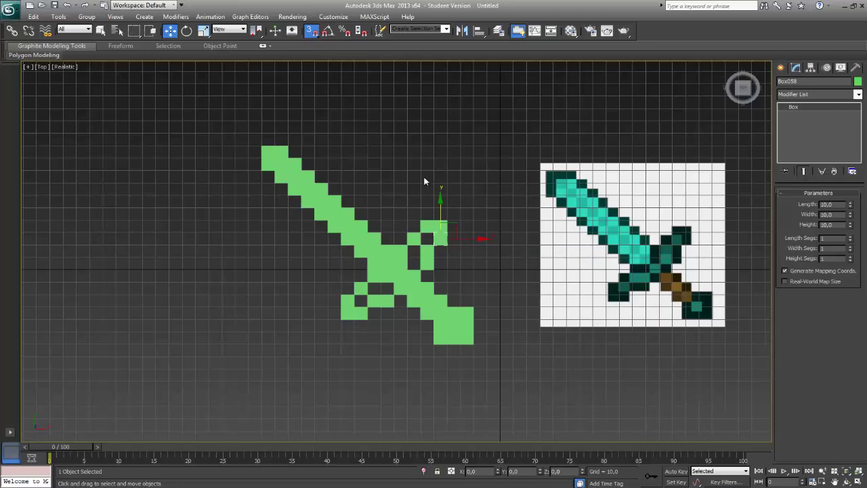
click(434, 252)
click(431, 254)
scroll(454, 290, down, 5)
scroll(455, 290, up, 5)
click(380, 297)
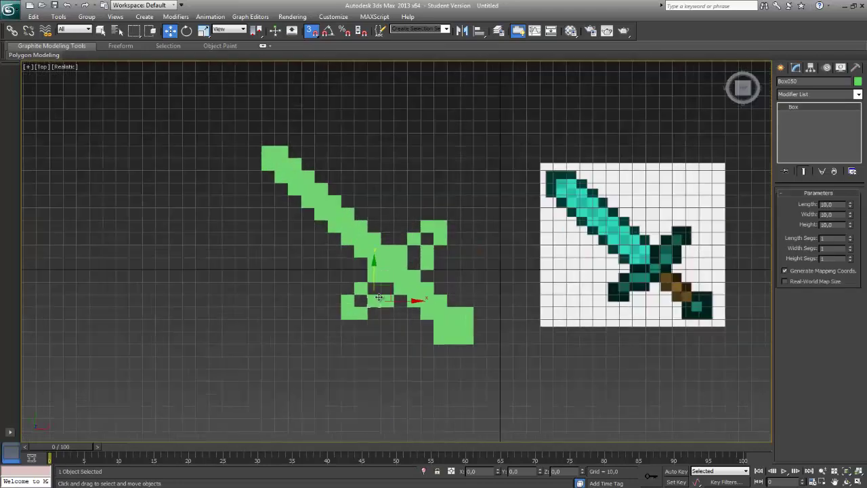
- Review the user grid, home grid, options and snap type pages of the Grid and Snap Settings
right_click(311, 30)
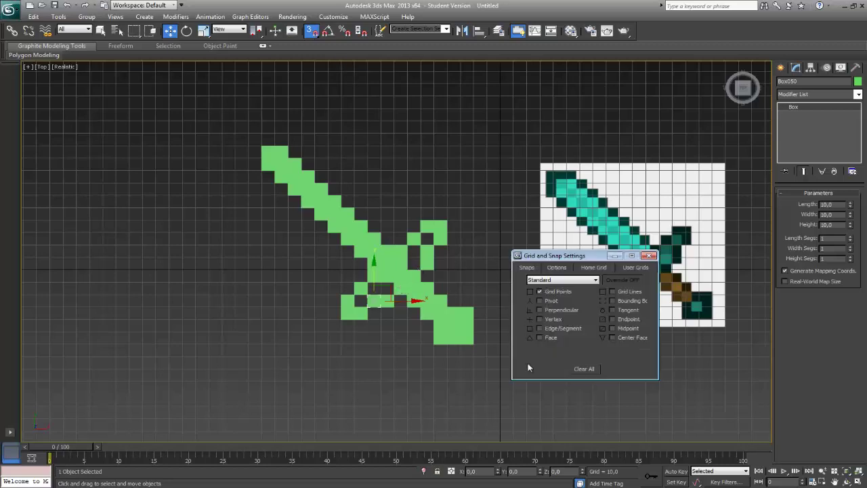
click(635, 267)
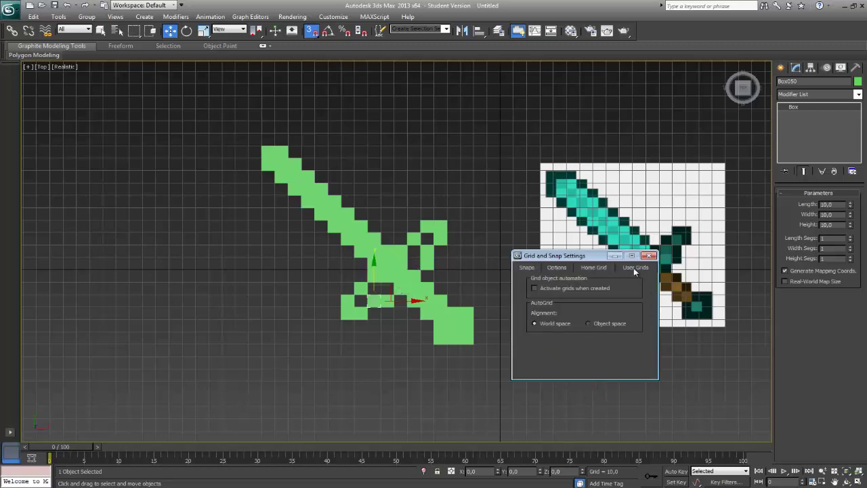
click(605, 265)
click(565, 267)
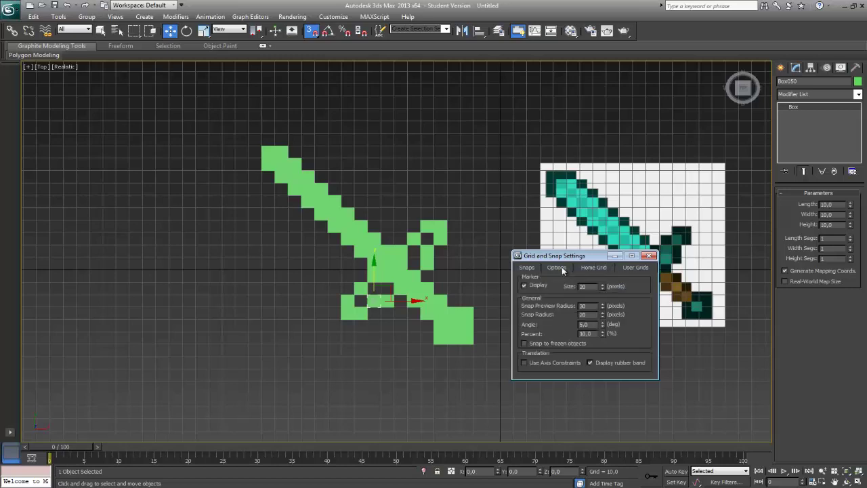
click(534, 269)
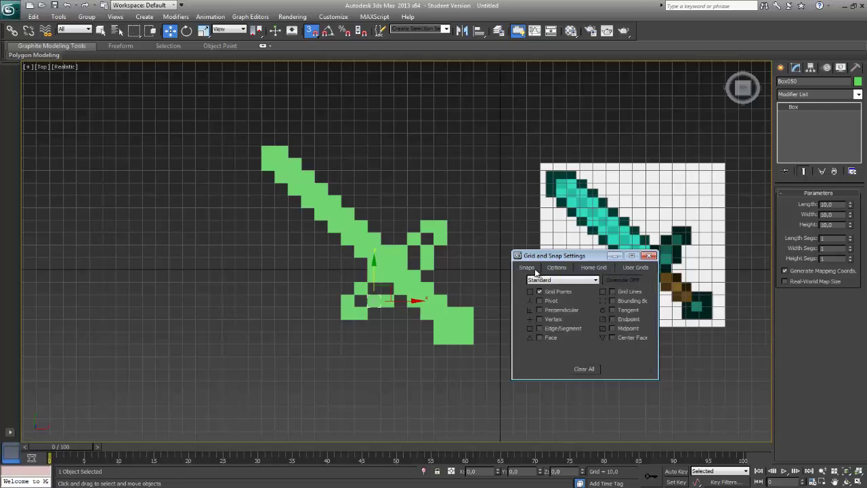
click(648, 256)
middle_drag(462, 309, 412, 281)
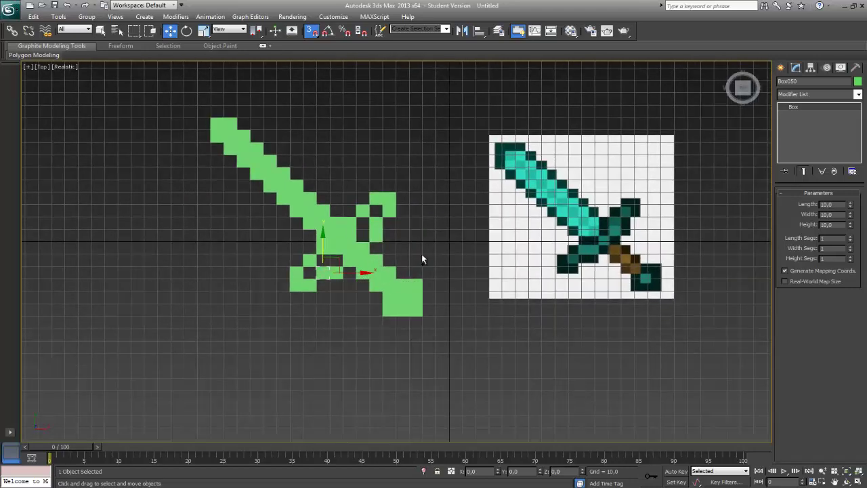
click(431, 270)
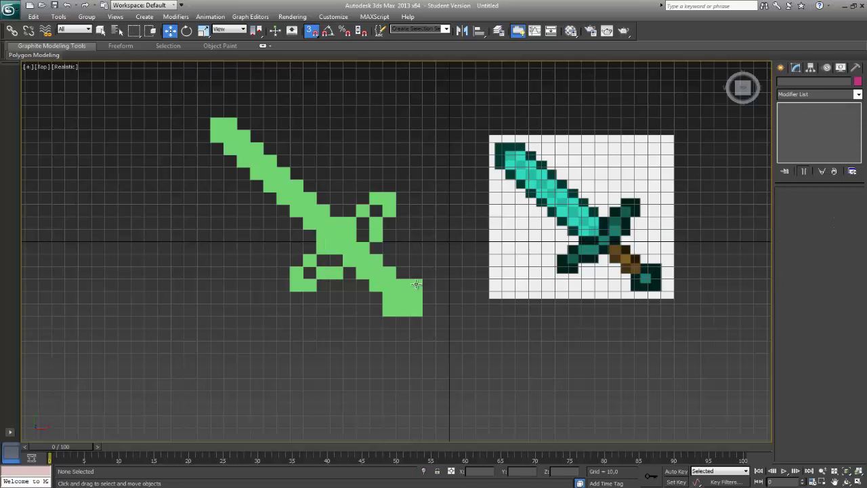
click(416, 284)
scroll(420, 283, up, 8)
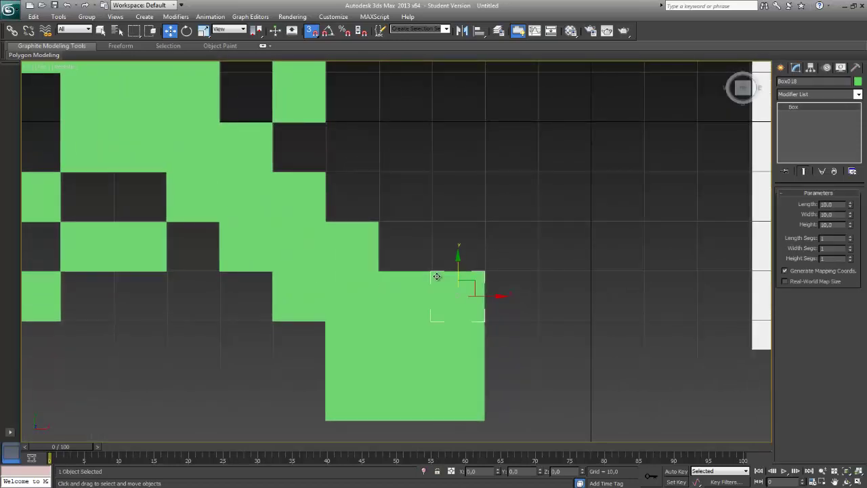
click(519, 296)
click(431, 301)
click(334, 476)
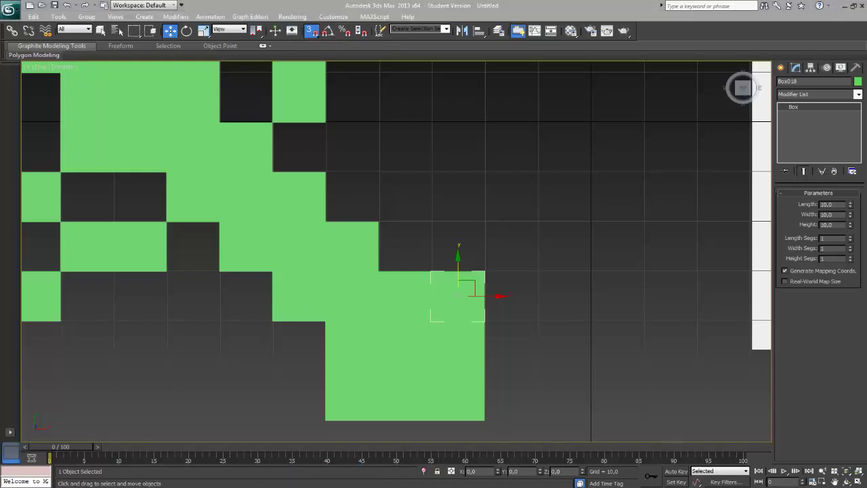
click(824, 458)
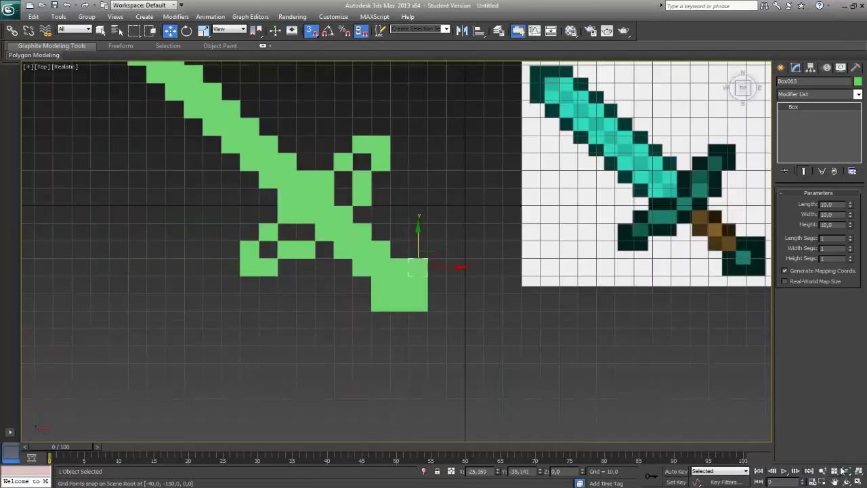
- Copy the lower guard's two adjacent middle boxes one cell up to fill the gap against the blade
middle_drag(410, 294, 448, 333)
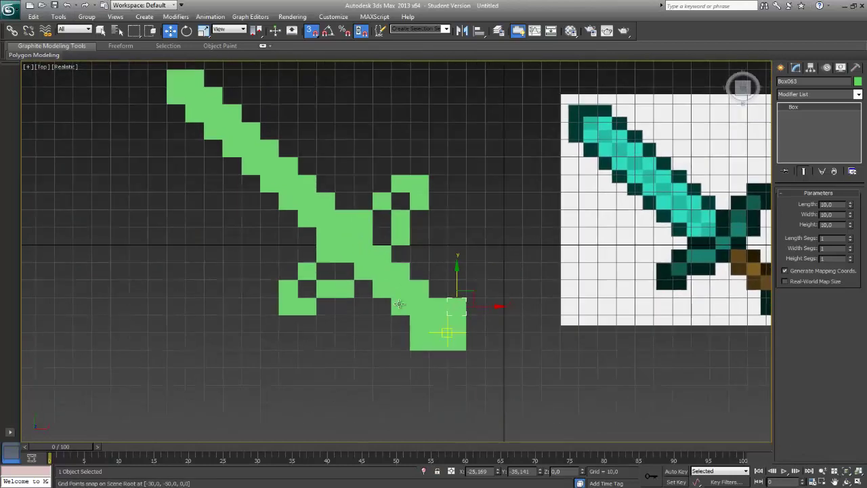
scroll(352, 290, up, 5)
middle_drag(351, 298, 420, 262)
scroll(420, 263, down, 2)
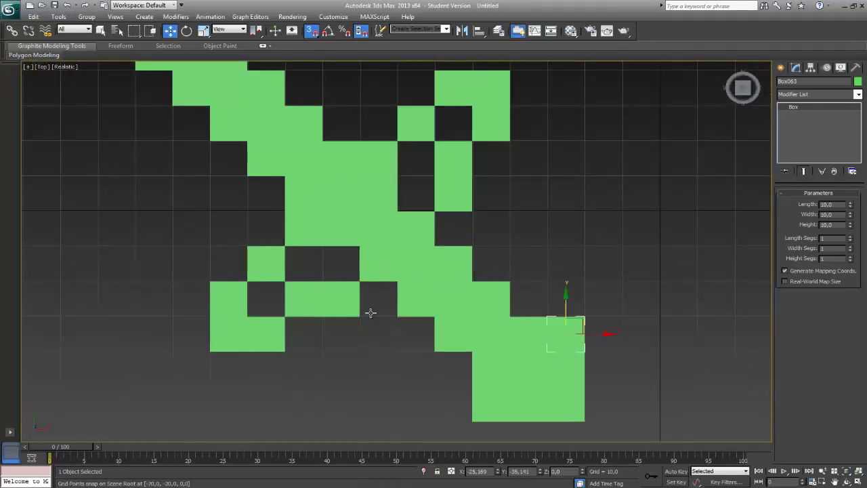
click(306, 296)
ctrl+click(351, 292)
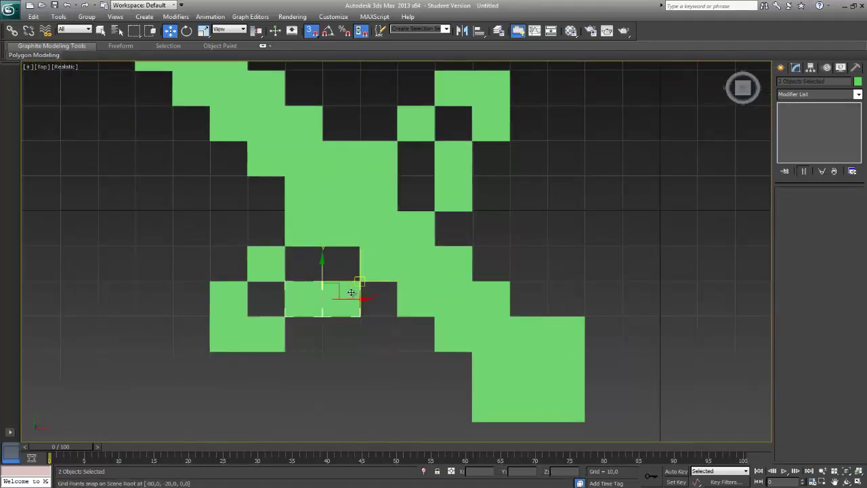
shift+drag(358, 283, 358, 248)
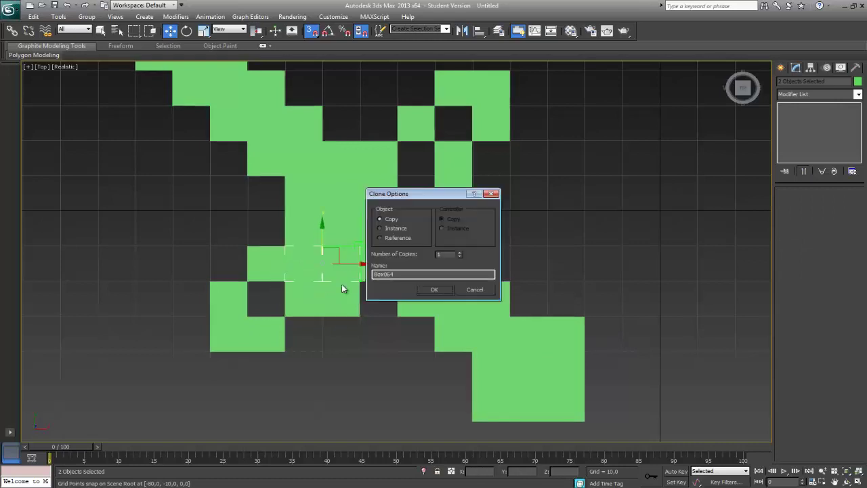
click(436, 291)
- Copy the lower guard tip's bottom inner box one cell up to fill the remaining hole
click(265, 333)
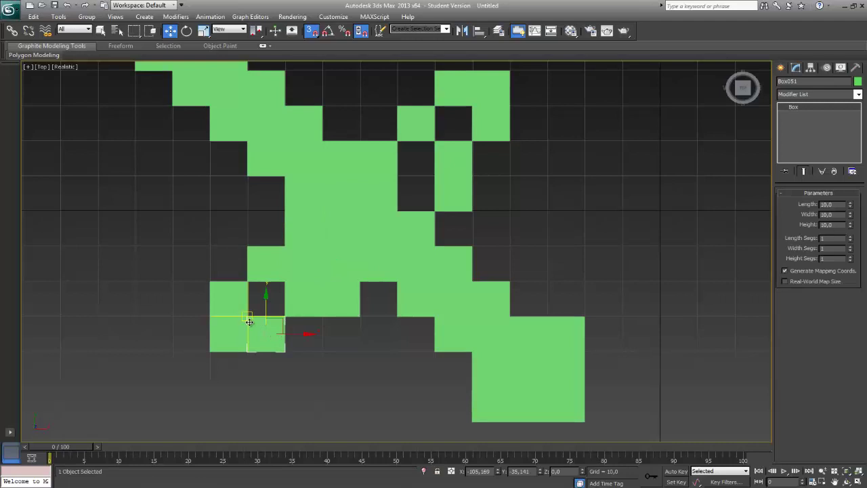
shift+drag(249, 321, 249, 284)
click(432, 289)
- Copy the upper guard's two vertically stacked boxes one cell toward negative X to fill the gap beside the blade
middle_drag(450, 134, 430, 224)
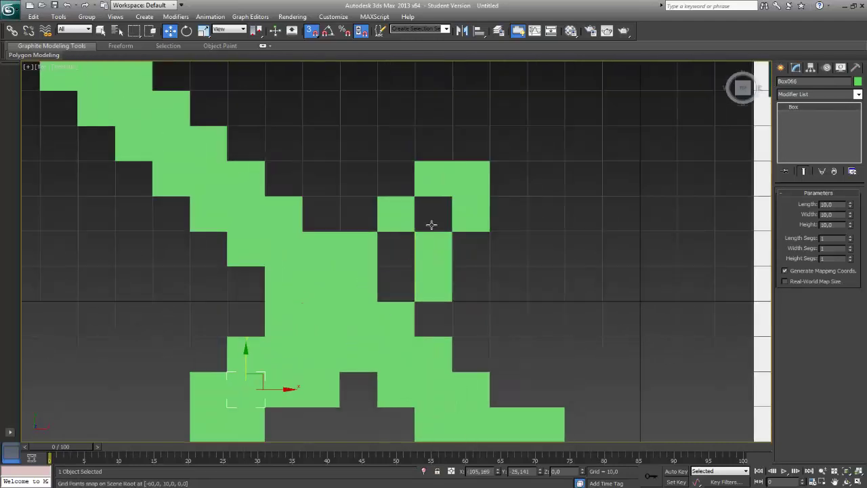
click(431, 248)
ctrl+click(431, 287)
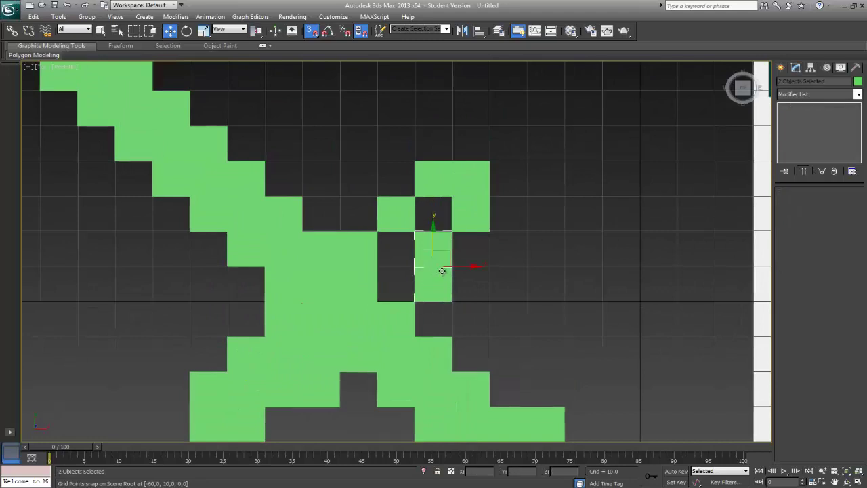
shift+drag(415, 300, 379, 300)
click(450, 287)
- Copy the upper guard tip's lower outer box one cell toward negative X to close the last hole
click(466, 229)
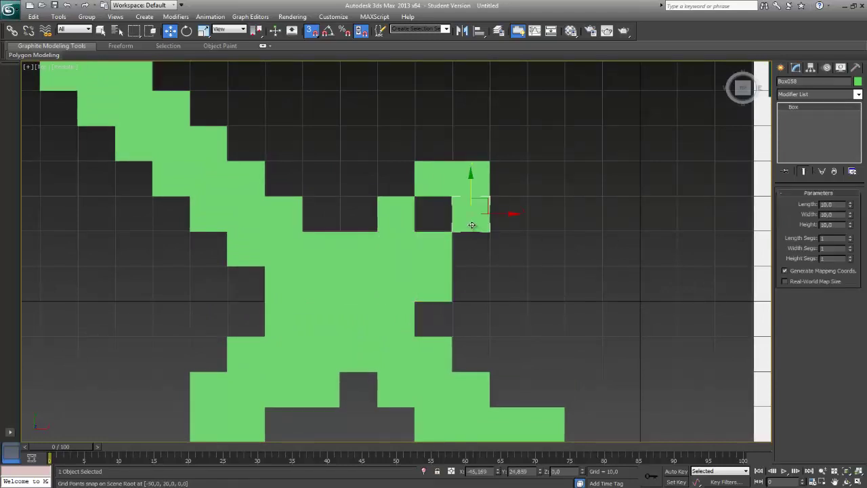
shift+drag(454, 230, 422, 232)
click(434, 289)
- Copy the box where the blade's upper edge meets the upper guard one cell up
middle_drag(313, 335, 387, 367)
click(405, 280)
scroll(405, 273, down, 6)
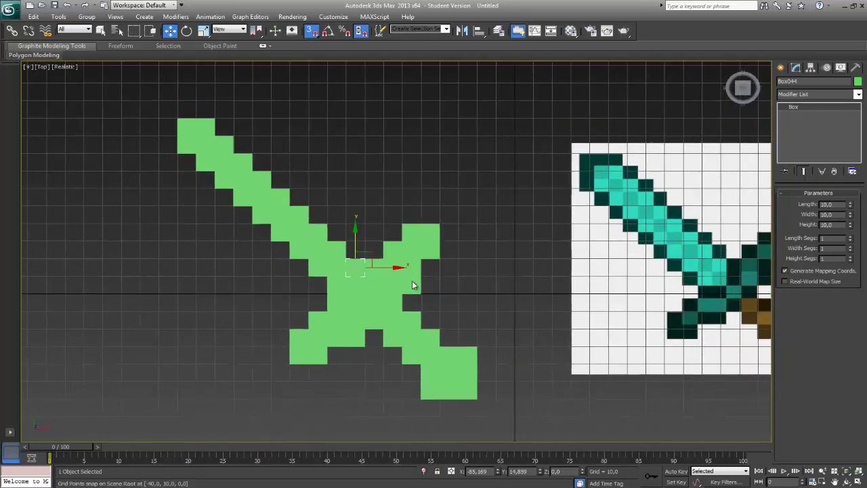
click(365, 244)
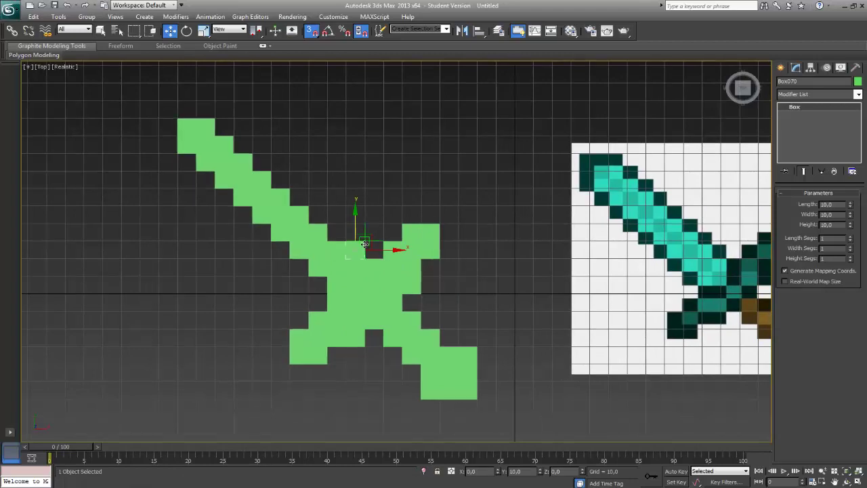
shift+drag(364, 244, 368, 248)
click(443, 290)
- Make 8 copies of that new box running diagonally up-left along the blade's upper edge
mouse_move(436, 314)
middle_down()
mouse_move(388, 319)
mouse_move(418, 354)
middle_up()
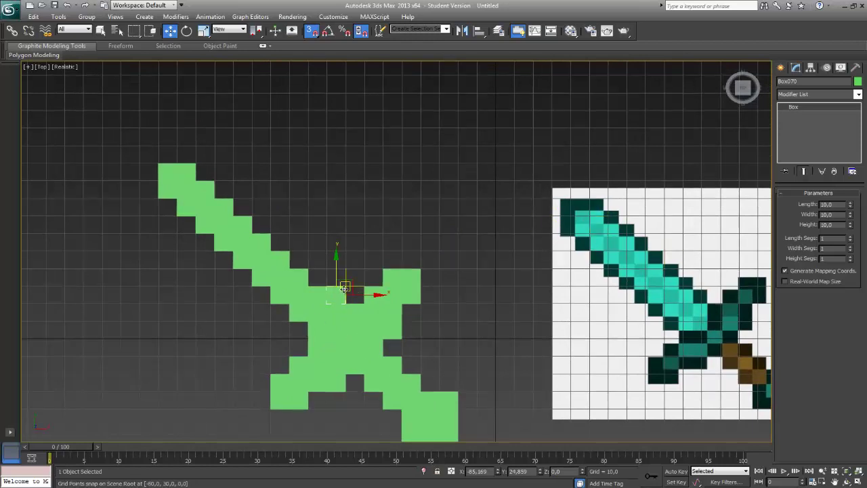
shift+drag(344, 287, 326, 269)
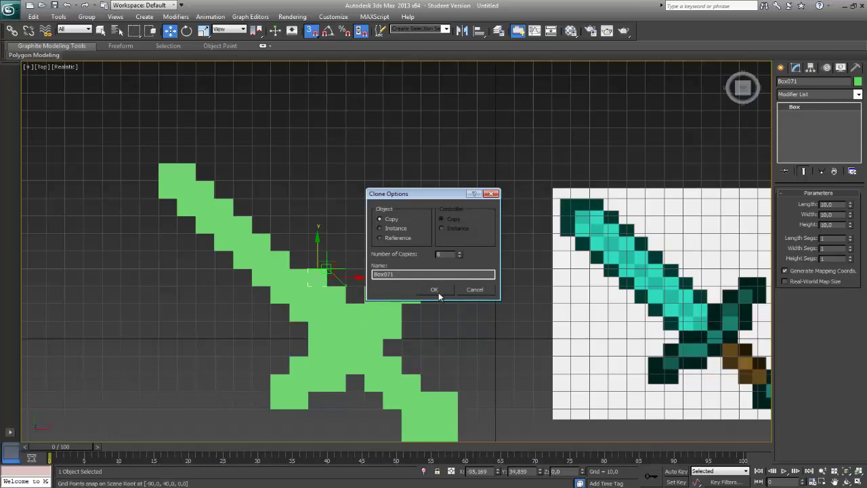
click(434, 290)
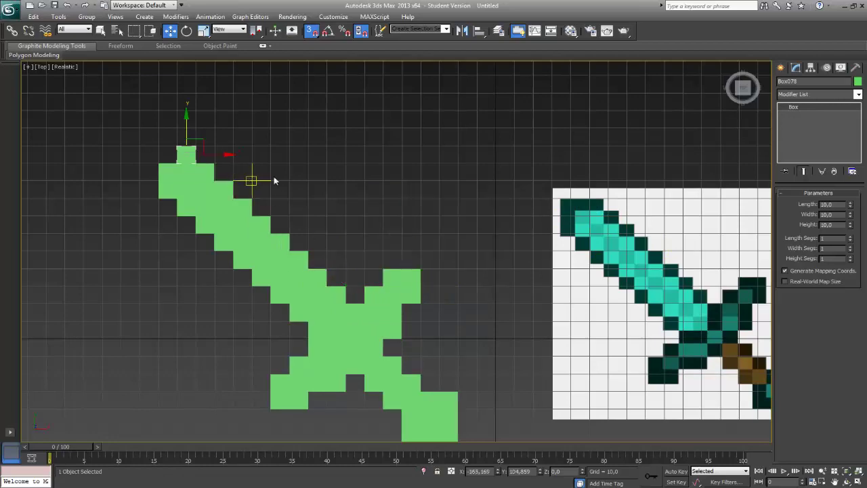
- Extend the blade tip's top row with two successive single copies, each one cell toward negative X
middle_drag(329, 181, 470, 245)
scroll(470, 247, up, 2)
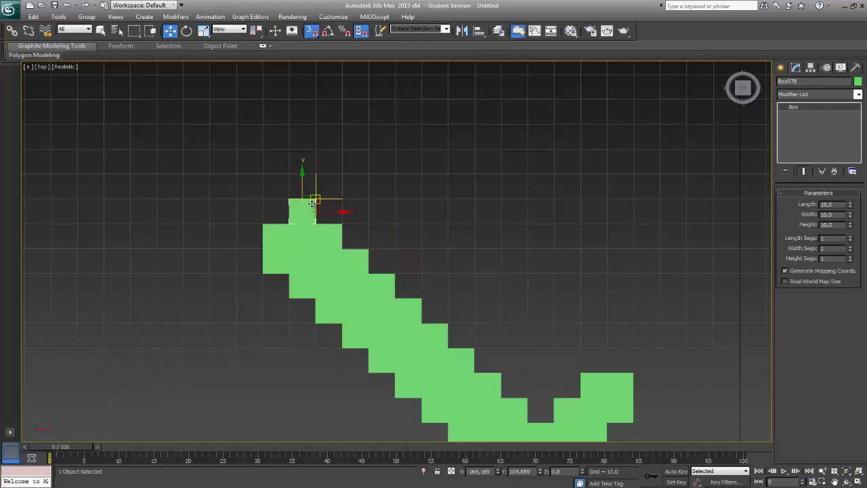
shift+drag(311, 203, 333, 235)
click(441, 291)
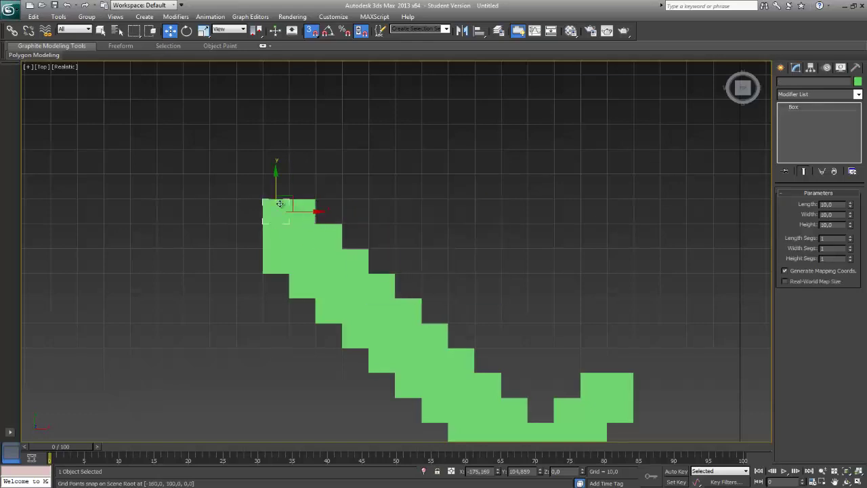
shift+drag(287, 204, 261, 204)
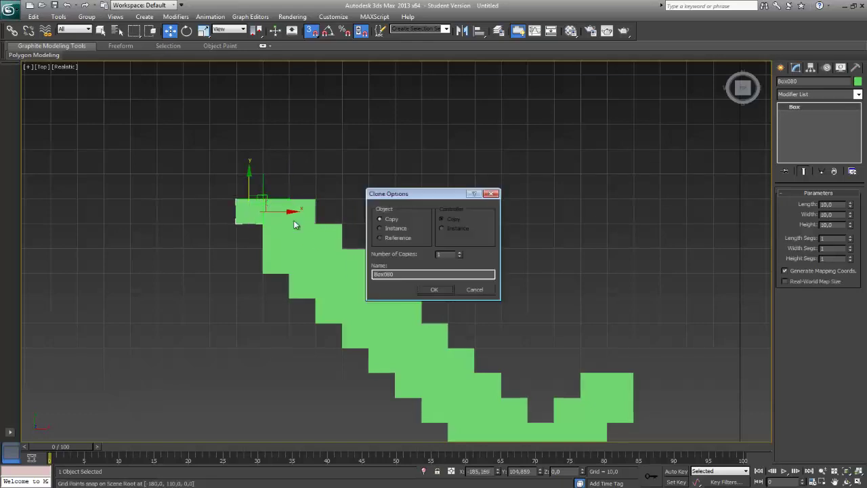
click(432, 289)
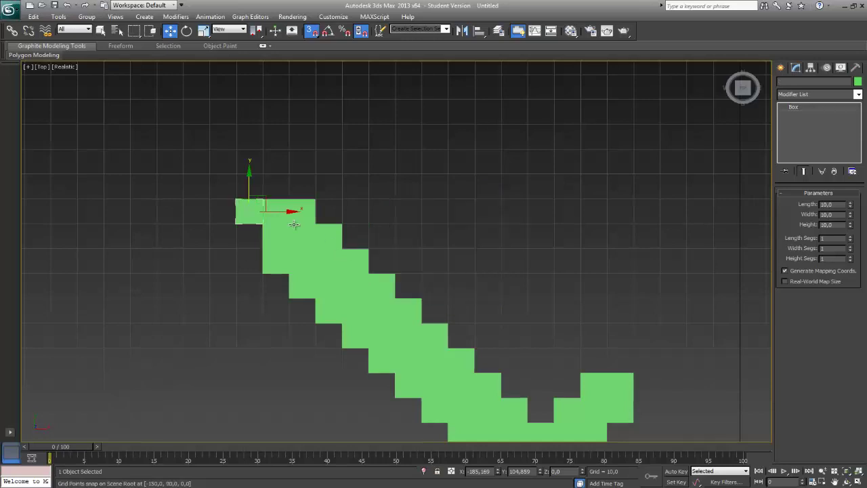
- Add two successive single copies straight down from the tip's outer corner box to form its outer column
shift+drag(260, 222, 258, 235)
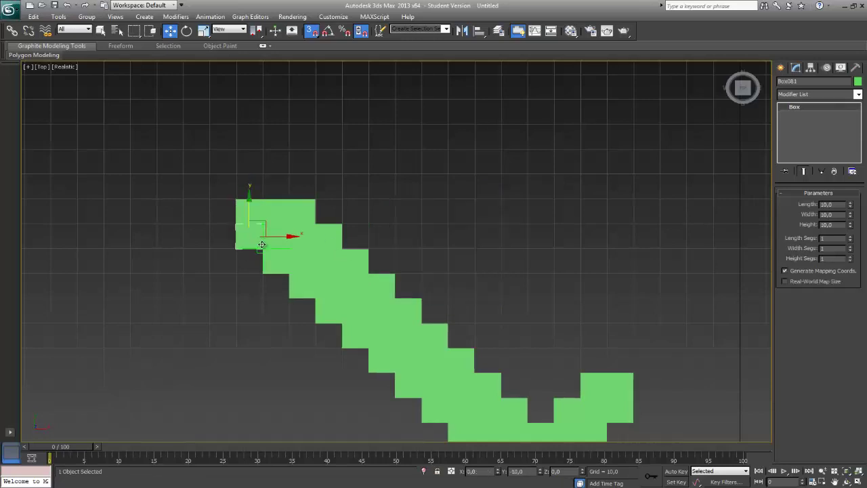
click(442, 286)
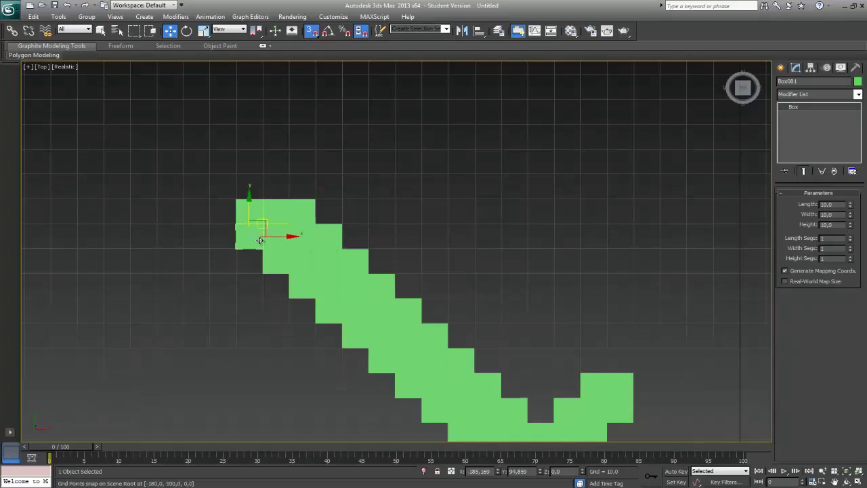
mouse_move(258, 235)
shift+mouse_down()
mouse_move(257, 253)
mouse_move(283, 283)
shift+mouse_up()
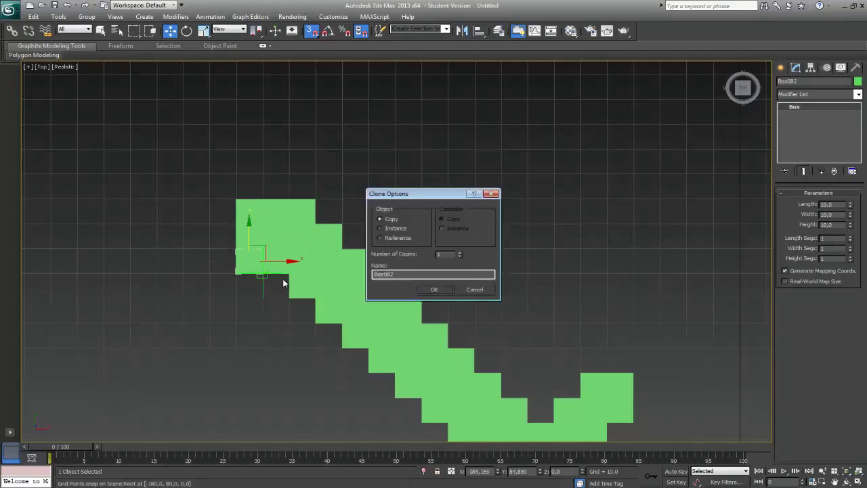
click(440, 292)
- Add successive single copies stepping one cell diagonally down-right from the tip's outer column along the blade's lower edge to the guard
mouse_move(260, 252)
shift+mouse_down()
mouse_move(279, 292)
mouse_move(284, 282)
mouse_move(310, 302)
shift+mouse_up()
click(437, 290)
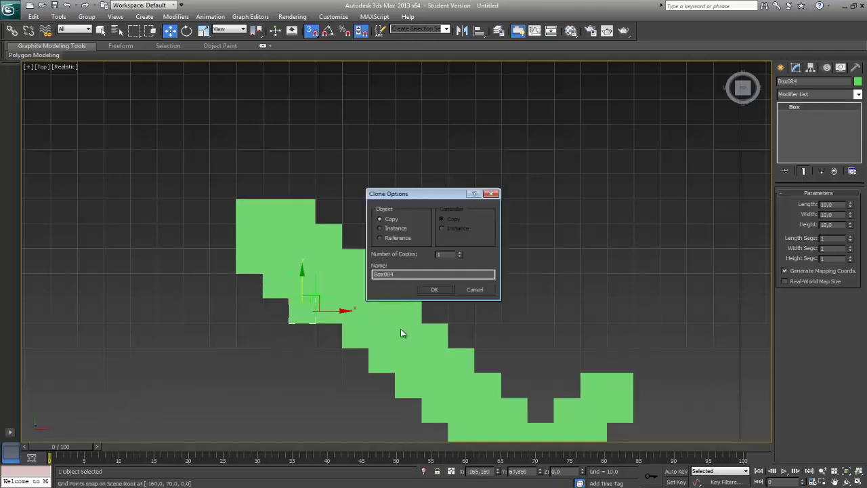
click(448, 288)
middle_drag(503, 332, 367, 222)
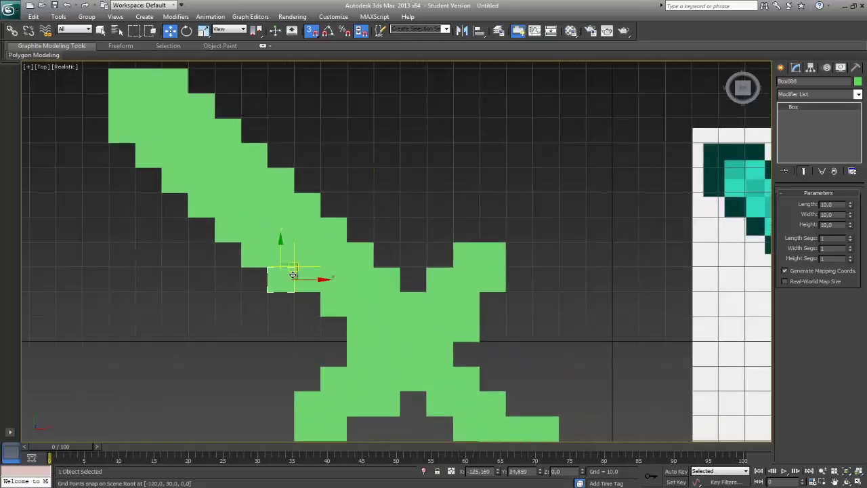
shift+drag(293, 274, 342, 324)
click(434, 291)
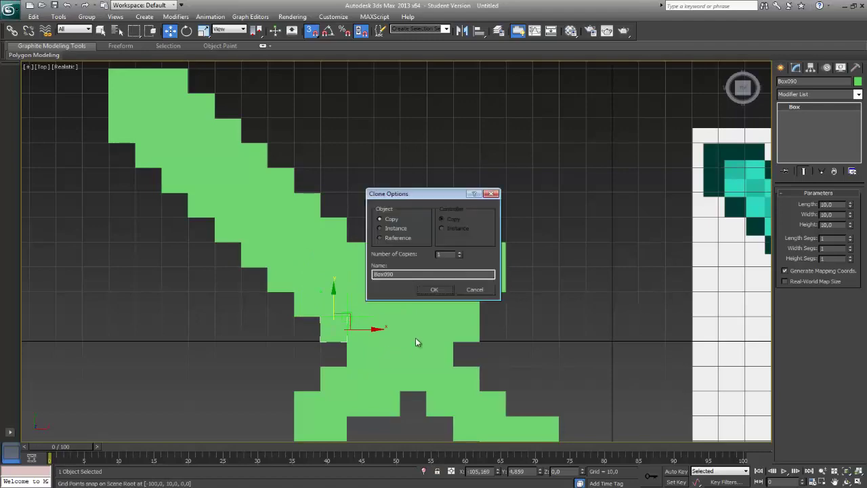
click(447, 288)
- Convert the box at the pommel's outer lower corner to an Editable Poly
scroll(434, 342, down, 5)
scroll(472, 344, up, 3)
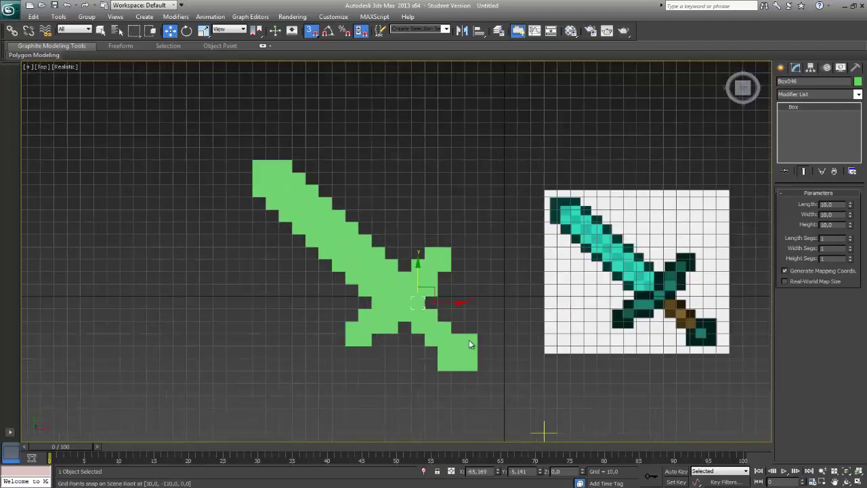
scroll(468, 343, down, 2)
scroll(413, 293, up, 3)
scroll(412, 293, down, 2)
middle_drag(412, 293, 361, 260)
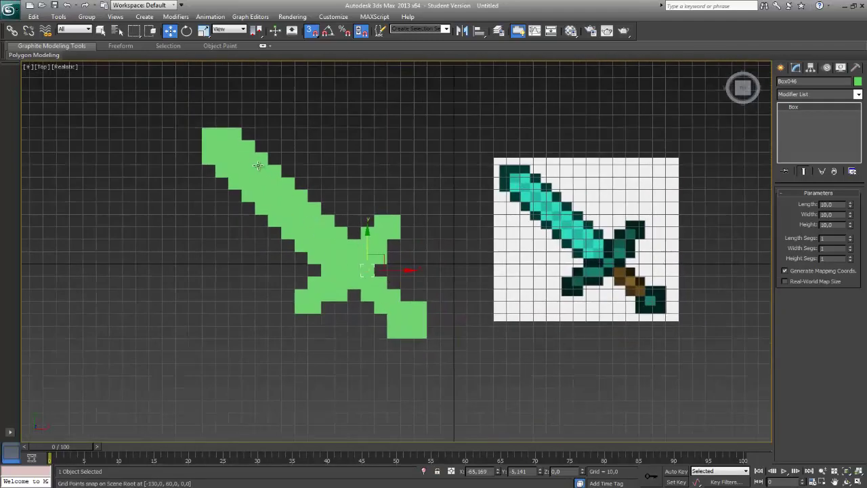
click(419, 330)
scroll(382, 231, up, 3)
middle_drag(478, 359, 400, 172)
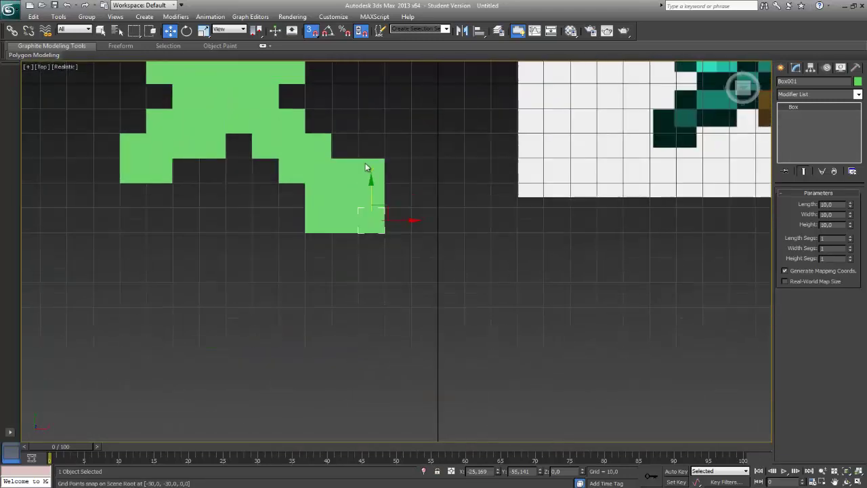
right_click(378, 230)
click(363, 225)
right_click(367, 223)
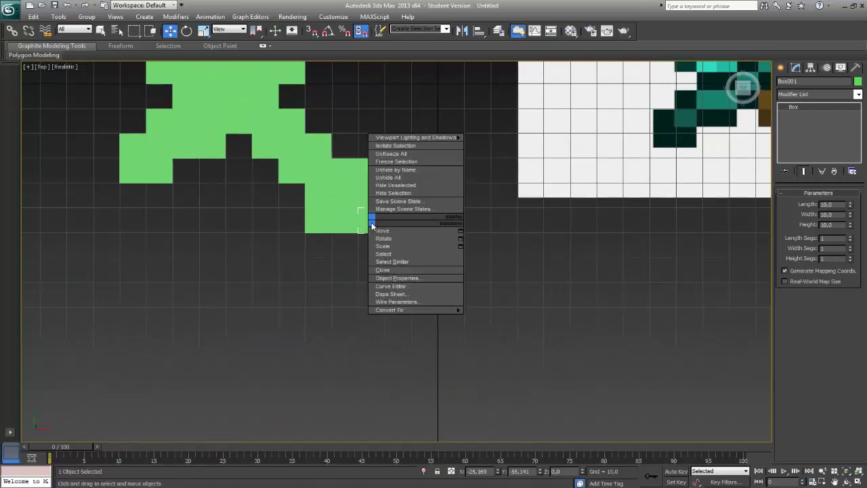
mouse_move(418, 314)
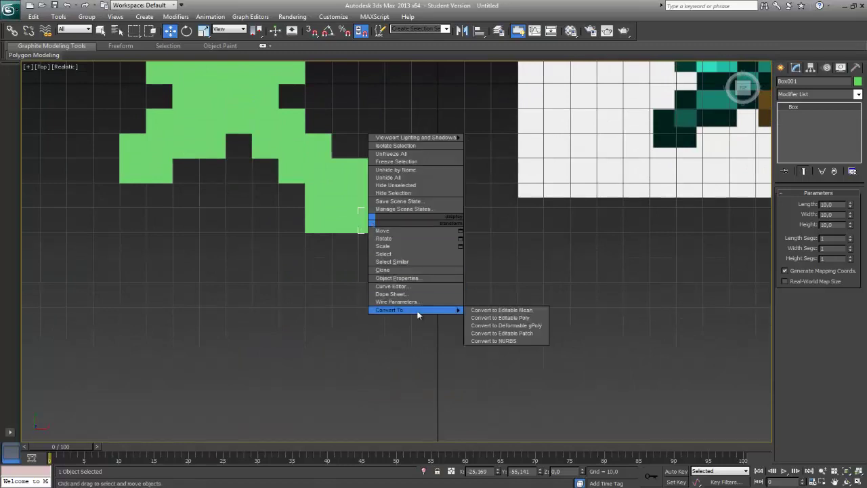
click(500, 317)
- Attach all the other sword boxes, Box002 through Box090, to the editable poly from the attach list, leaving out Plane001
middle_drag(379, 211, 407, 265)
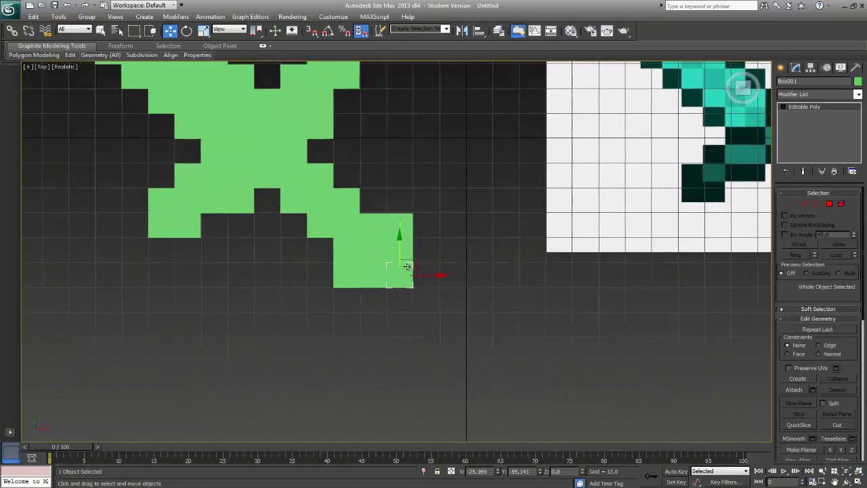
middle_drag(519, 313, 563, 355)
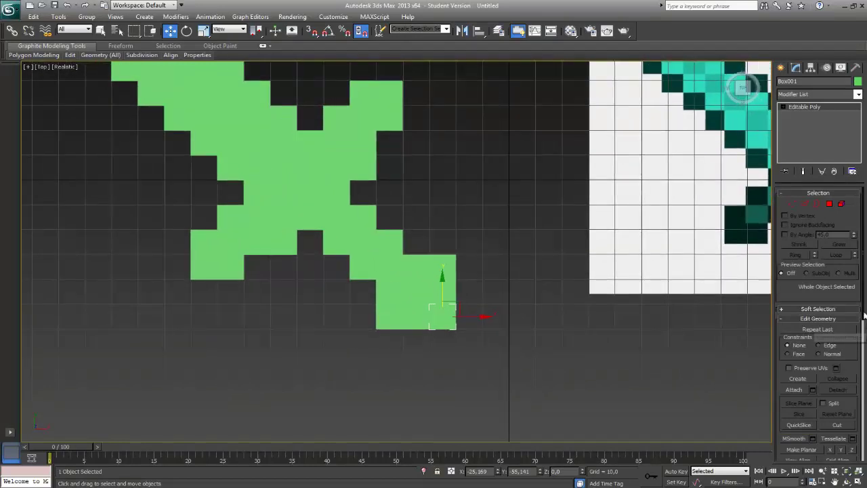
click(794, 390)
scroll(491, 344, down, 3)
scroll(495, 407, up, 3)
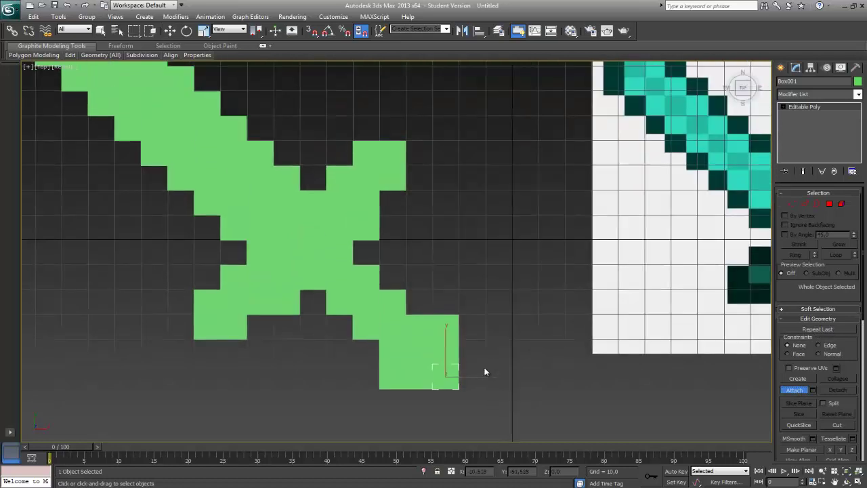
click(801, 393)
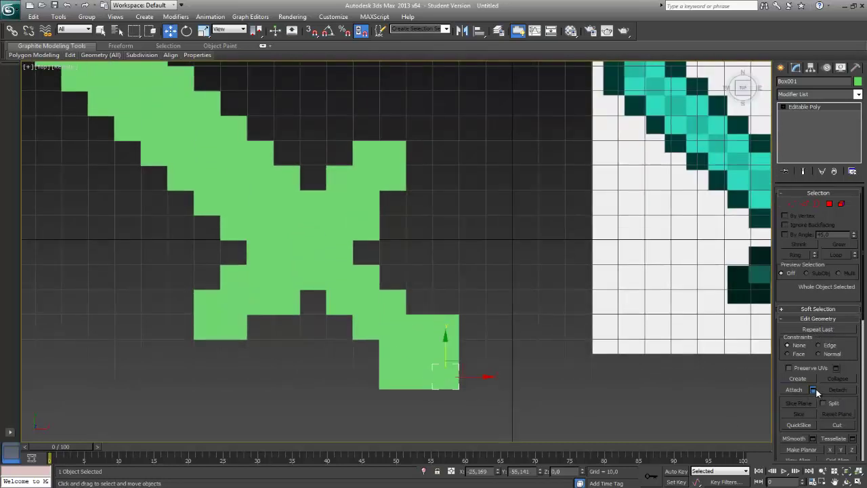
click(815, 390)
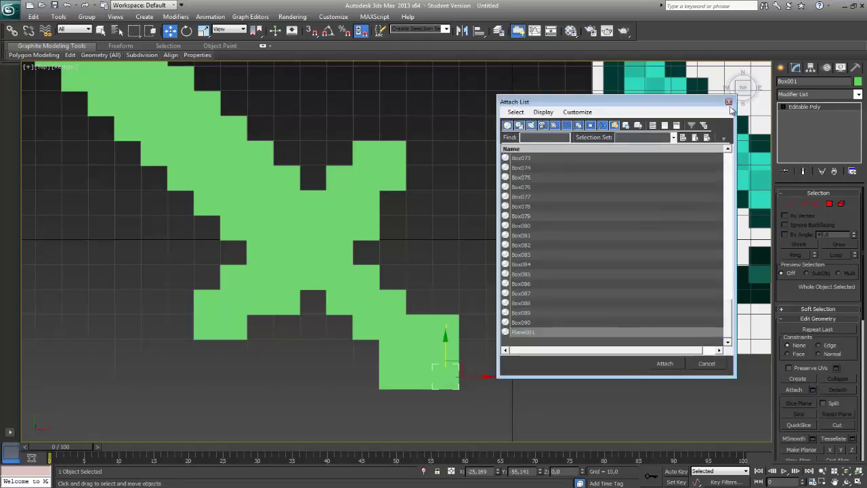
click(636, 322)
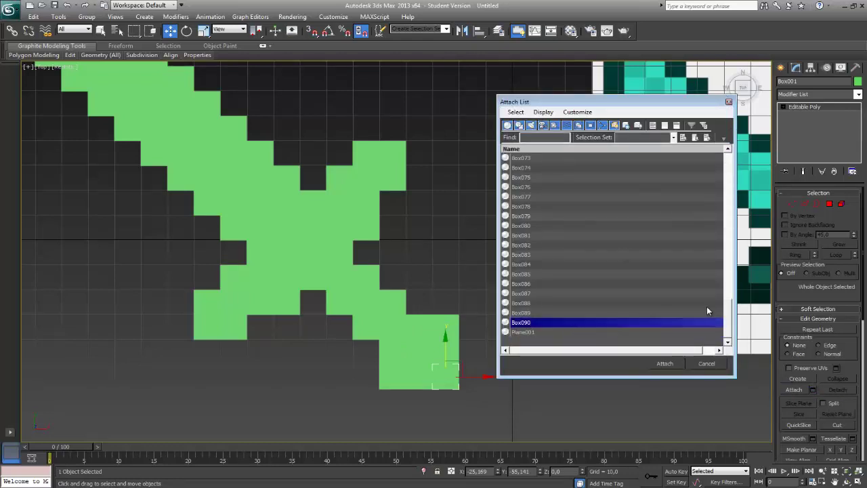
drag(726, 315, 735, 141)
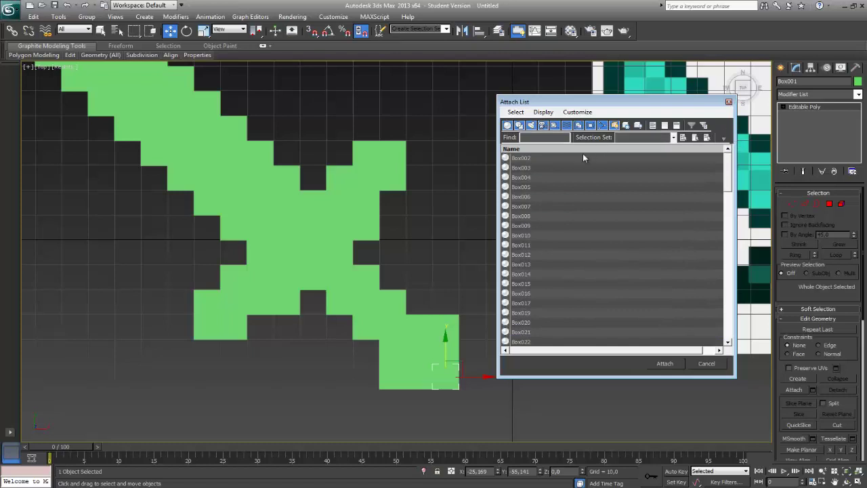
key(ctrl+a)
click(667, 363)
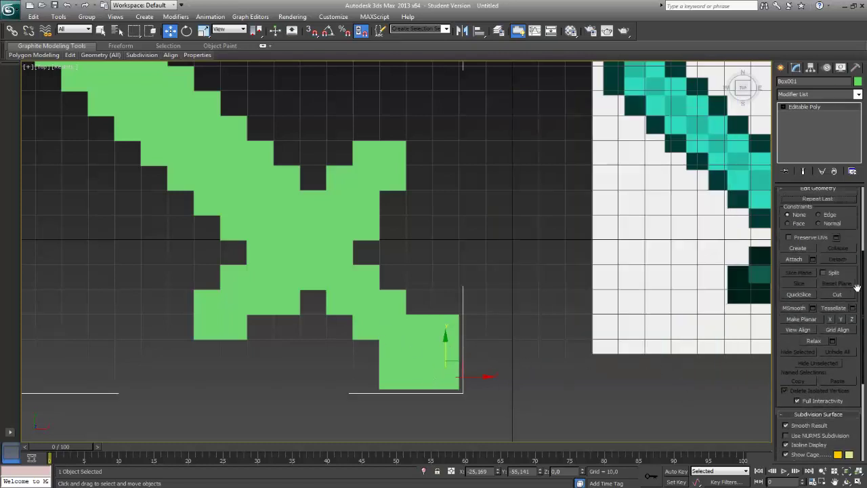
- Move the attached sword about 27 units toward negative X, away from the reference image
scroll(354, 271, up, 2)
scroll(527, 299, down, 7)
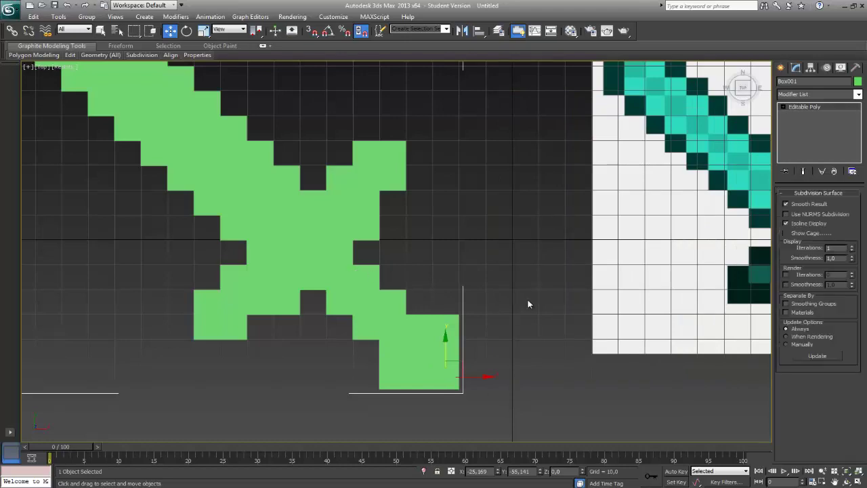
click(528, 299)
scroll(468, 295, down, 6)
click(359, 225)
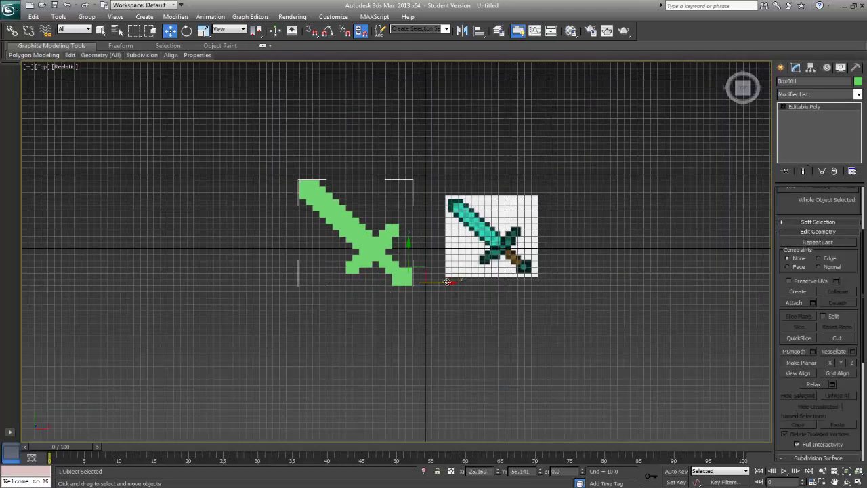
mouse_move(447, 282)
mouse_down()
mouse_move(316, 280)
mouse_move(433, 280)
mouse_up()
scroll(393, 290, up, 3)
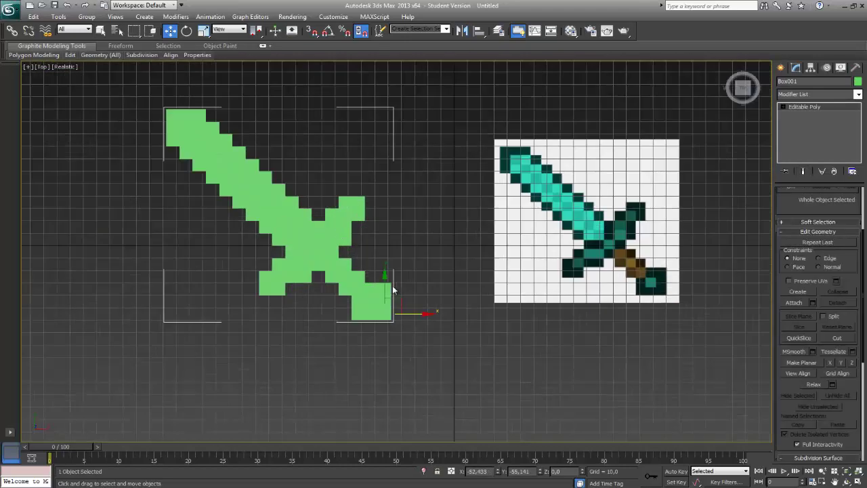
scroll(397, 286, up, 2)
- Work at element level and select single cubes in turn on the blade, the pommel and the blade's lower edge near the guard
middle_drag(400, 284, 538, 342)
drag(862, 275, 864, 216)
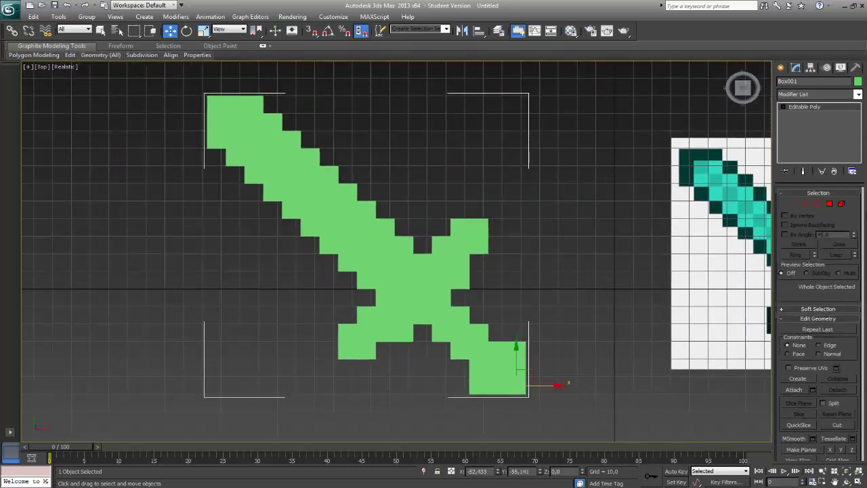
click(840, 204)
click(364, 233)
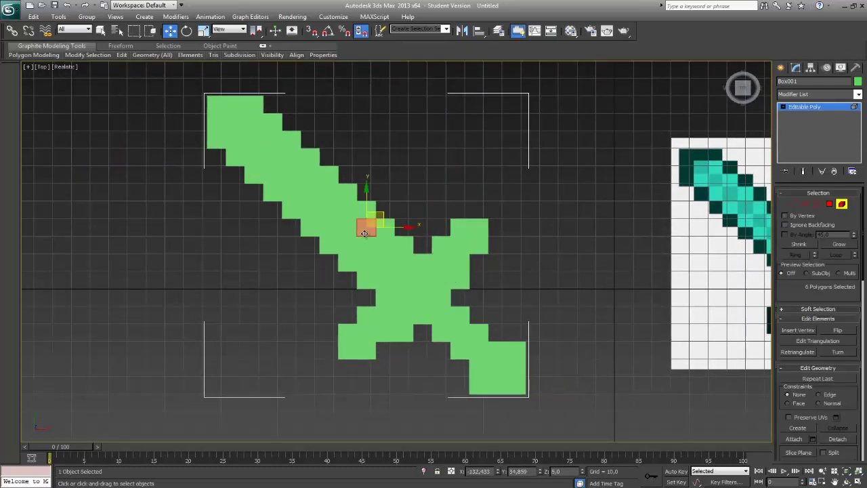
drag(365, 233, 270, 180)
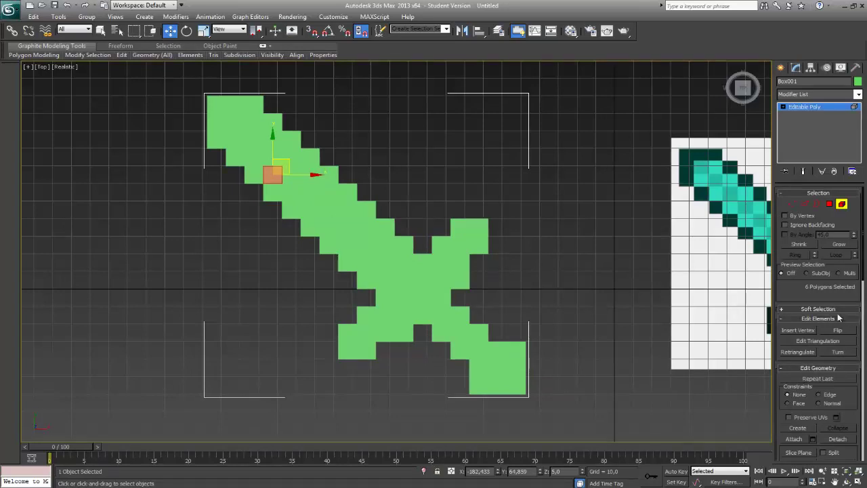
drag(863, 270, 865, 232)
click(828, 204)
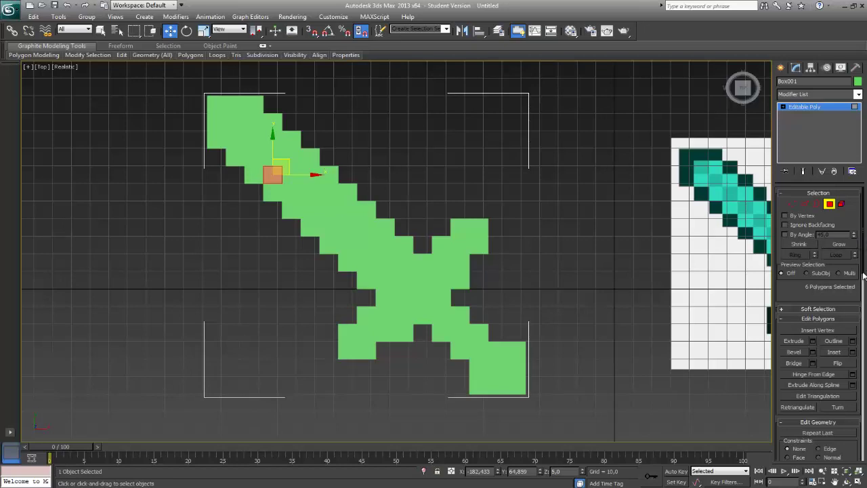
click(840, 204)
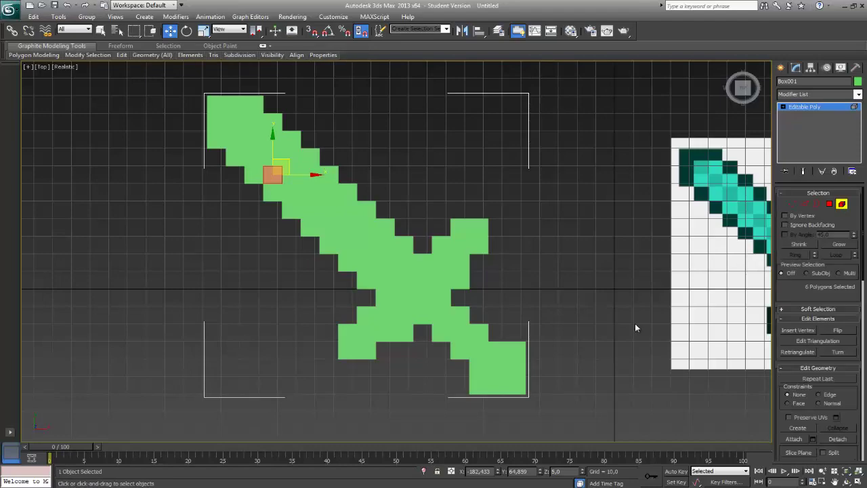
click(514, 346)
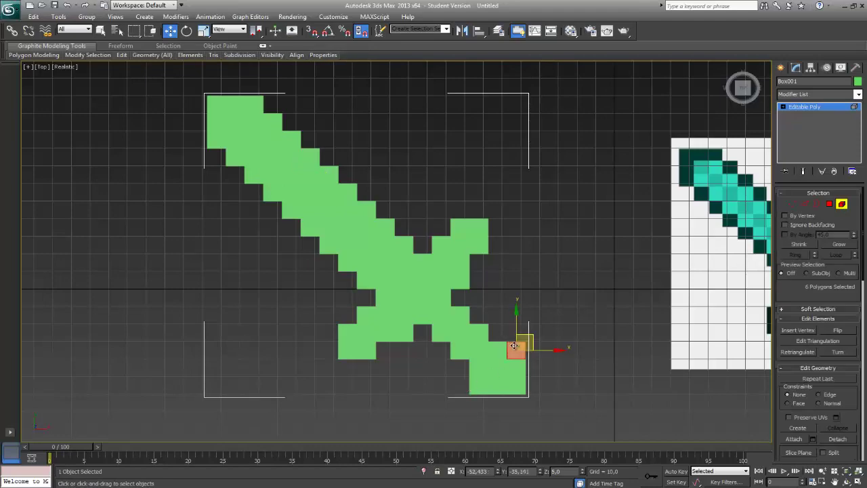
click(369, 282)
- In the Material Editor, set the first material's diffuse colour to the dark teal sampled from the reference blade's outline
middle_drag(358, 257, 439, 334)
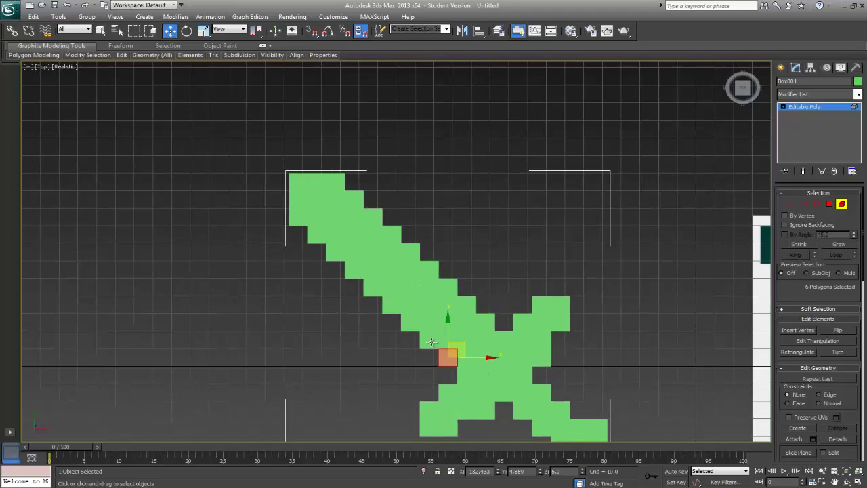
scroll(350, 304, down, 5)
middle_drag(350, 304, 176, 290)
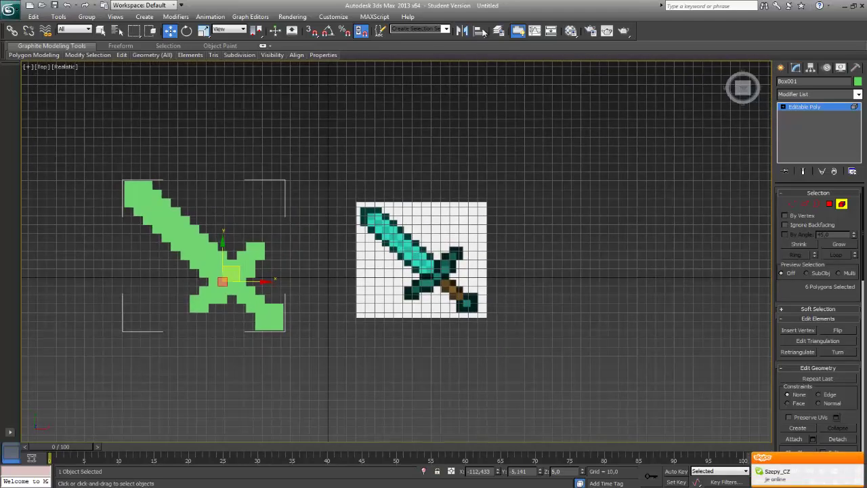
click(569, 32)
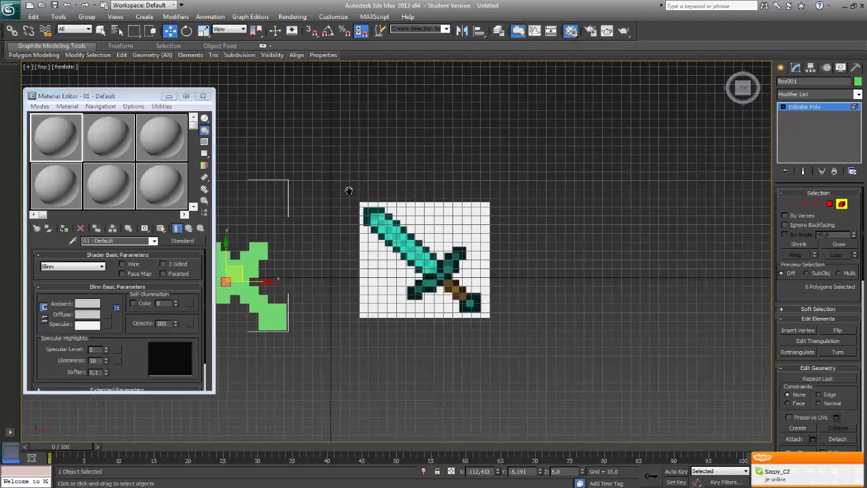
middle_drag(389, 236, 434, 213)
scroll(396, 247, up, 3)
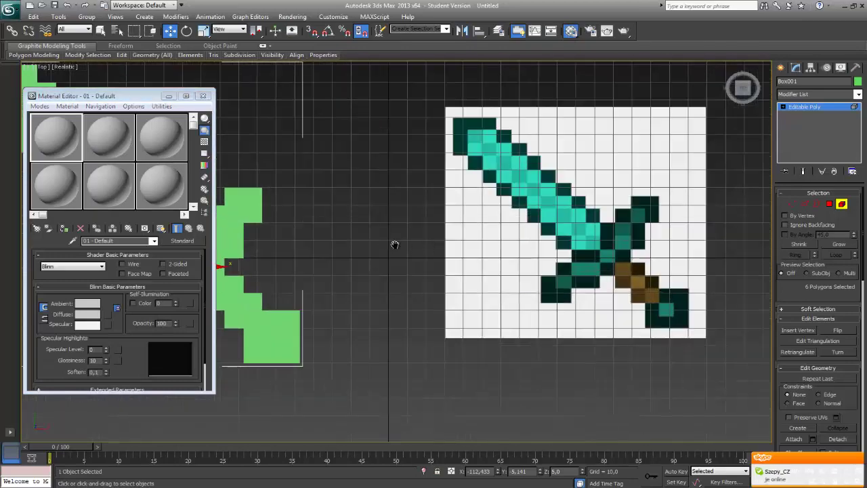
middle_drag(429, 243, 275, 274)
scroll(260, 290, up, 5)
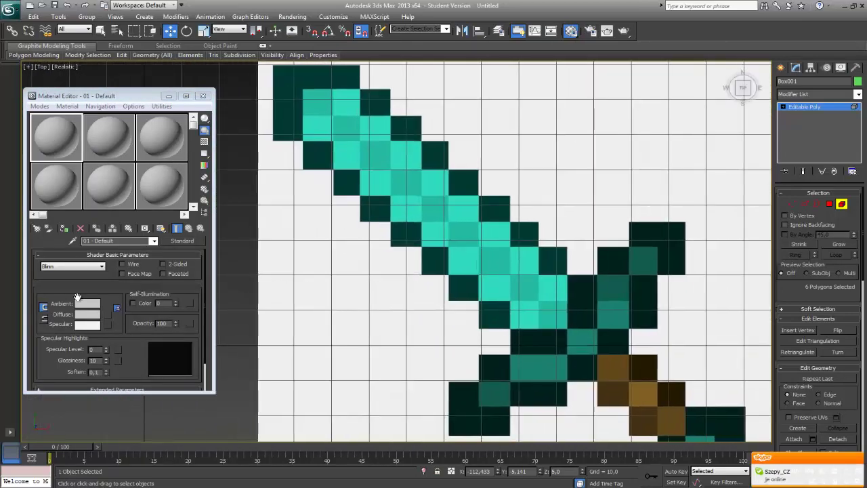
click(82, 316)
scroll(356, 241, up, 3)
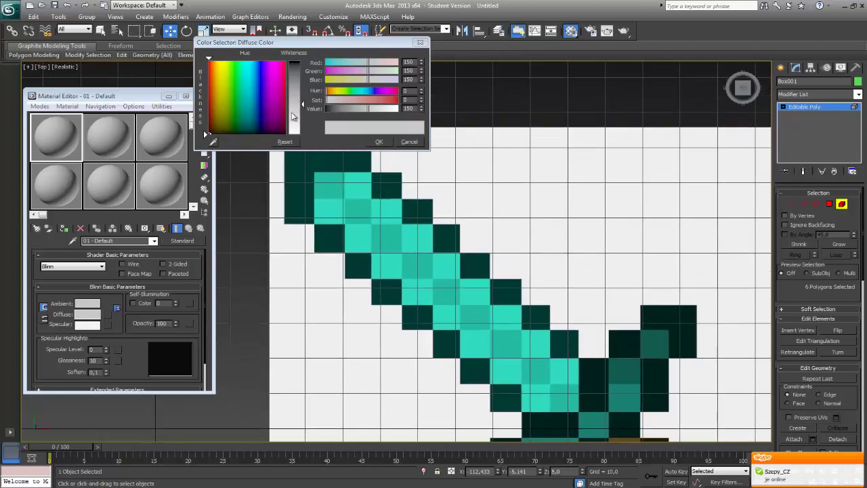
scroll(357, 241, up, 4)
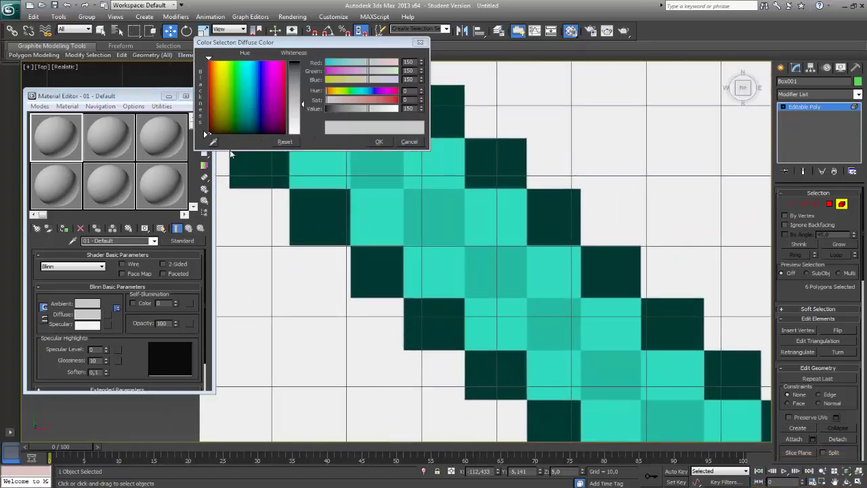
click(211, 138)
click(321, 226)
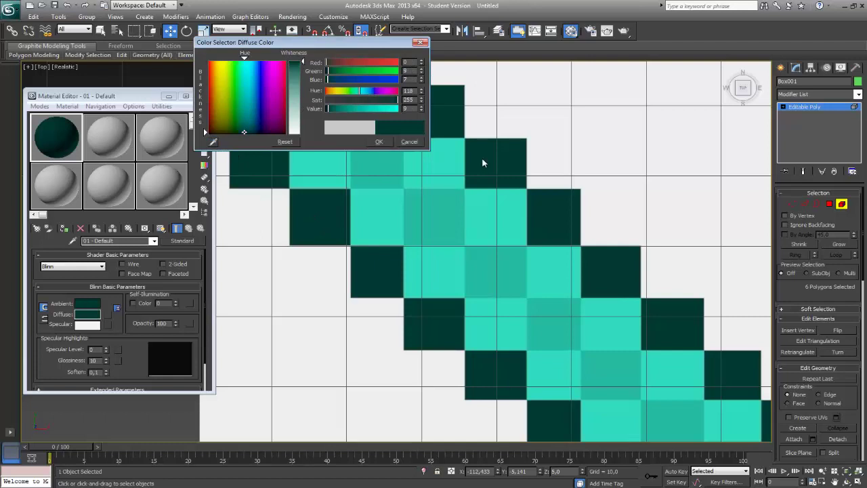
click(376, 142)
- Set the second material's diffuse colour to the bright turquoise sampled from the reference blade's light cubes
click(108, 137)
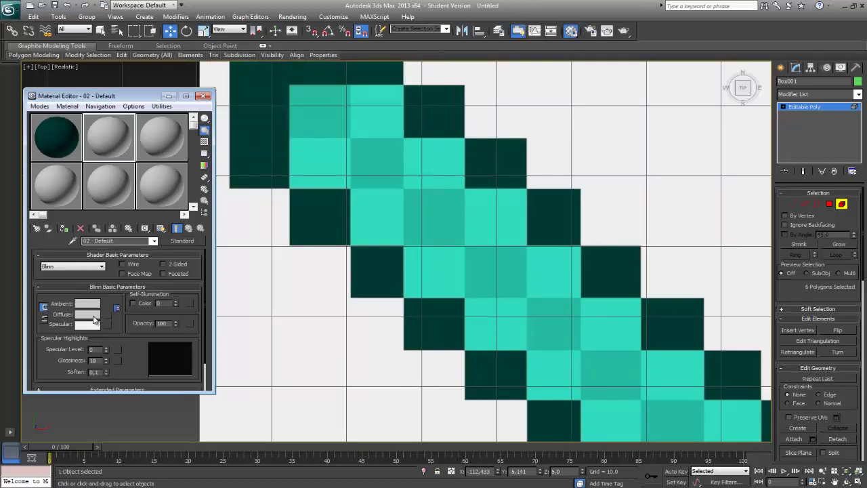
click(88, 314)
click(214, 143)
click(304, 164)
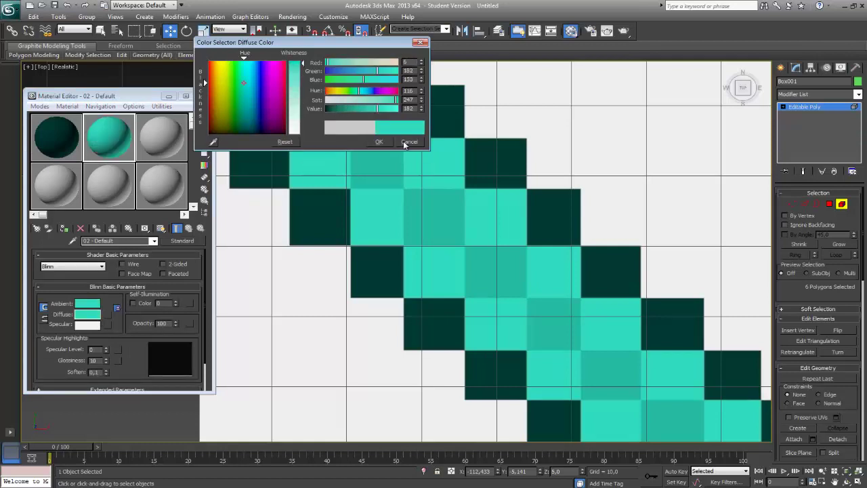
click(379, 142)
- Set the third material's diffuse colour to the medium teal sampled from the darker cubes inside the reference blade
click(162, 144)
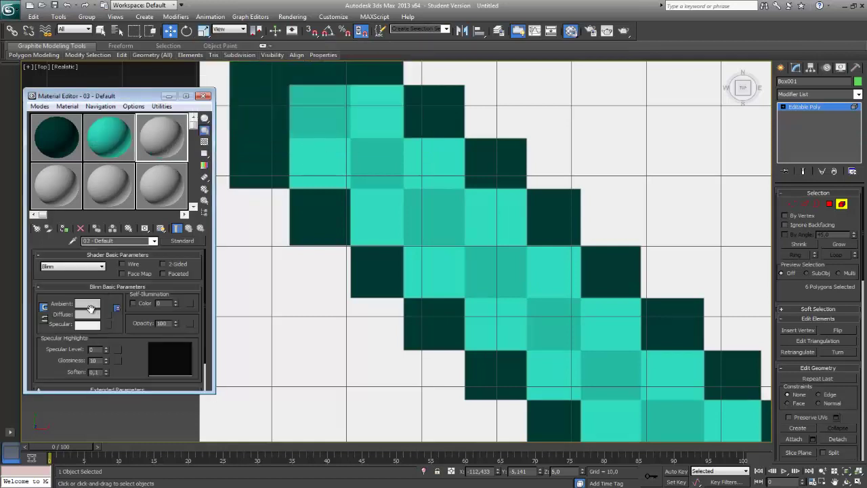
click(88, 314)
click(214, 143)
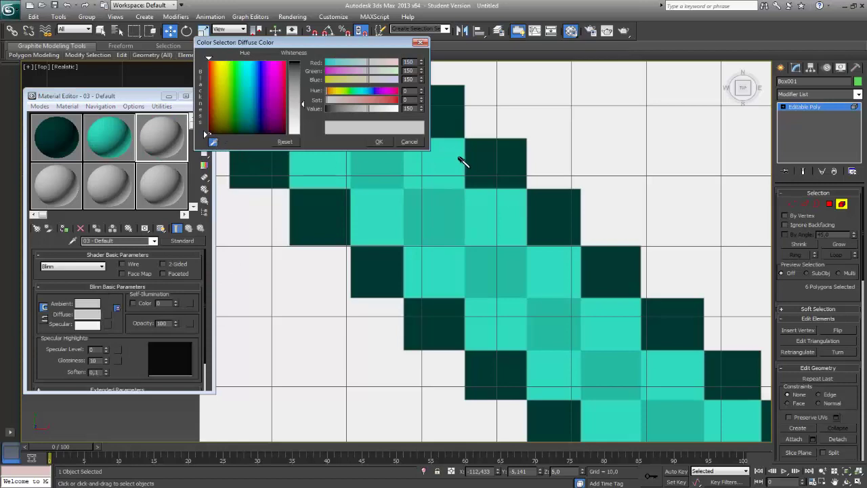
click(435, 199)
click(381, 143)
- Set the 07 - Default material's diffuse colour to the near-black green sampled from the reference guard's outline
middle_drag(440, 154, 336, 92)
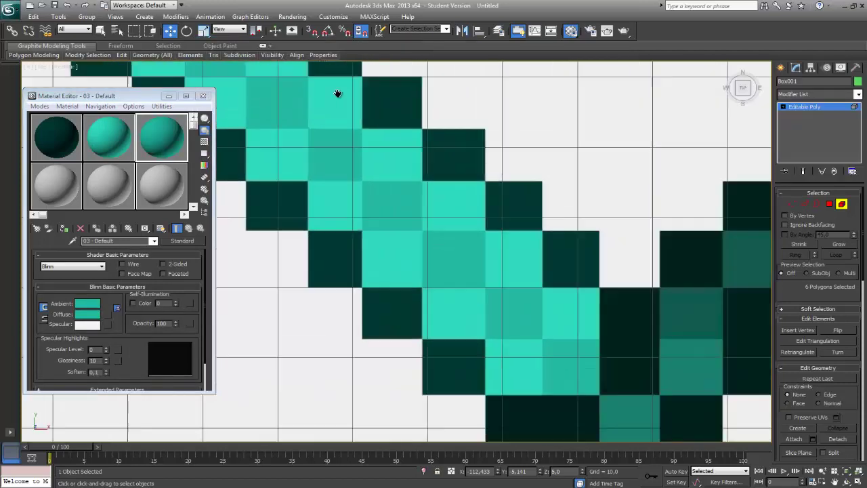
middle_drag(681, 396, 445, 210)
scroll(476, 218, down, 2)
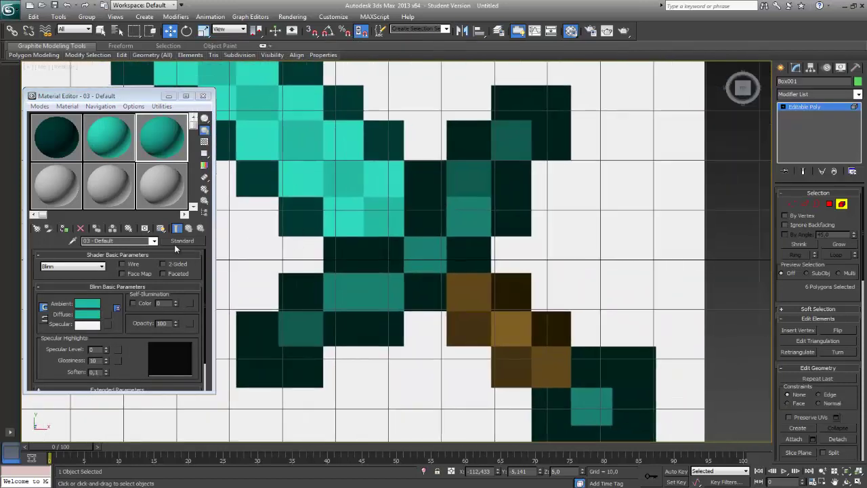
click(56, 181)
click(89, 315)
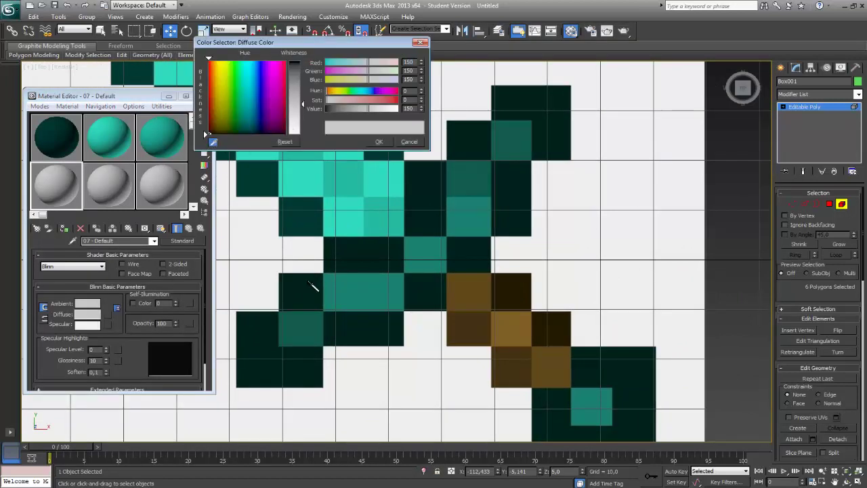
click(315, 288)
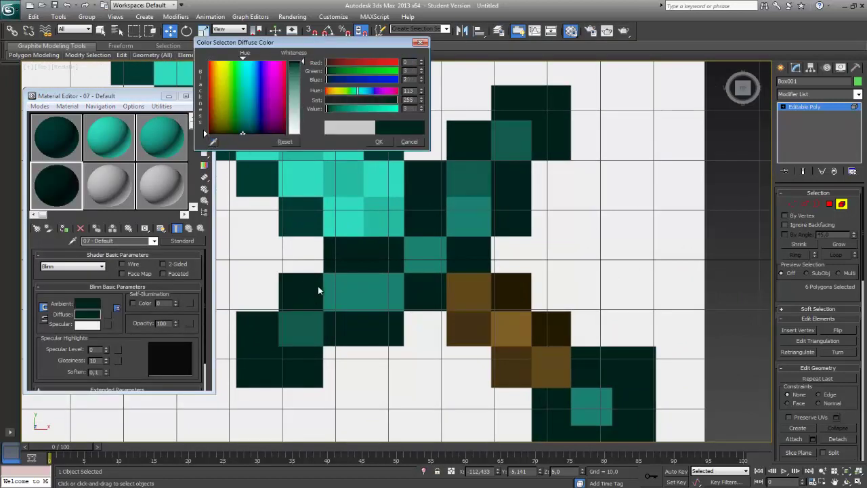
click(378, 142)
- Set the 08 - Default material's diffuse colour to the dark teal sampled from the inner cube of the reference guard's lower arm
click(108, 183)
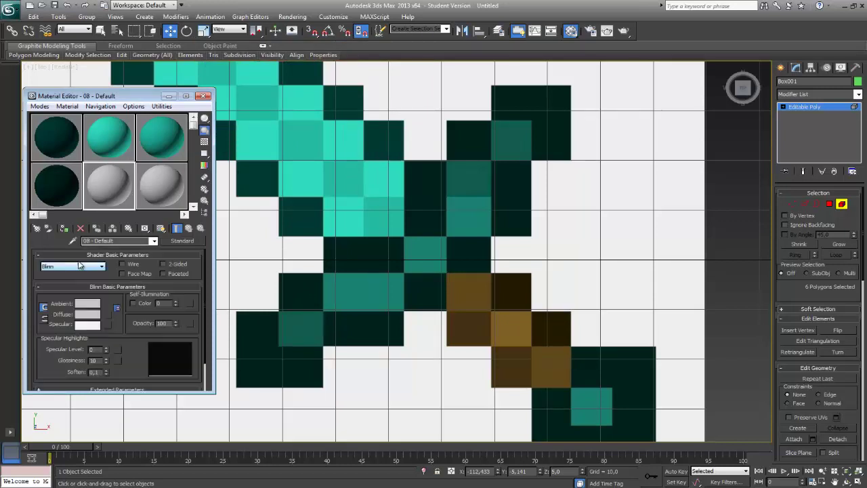
click(89, 314)
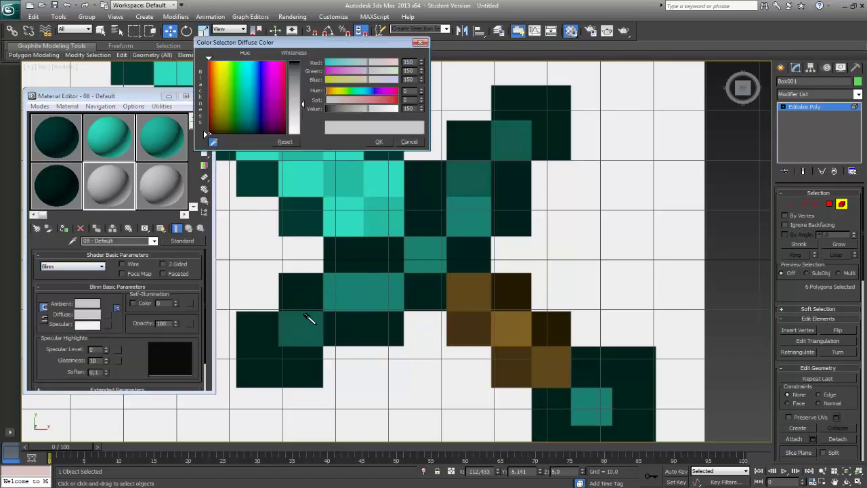
click(305, 320)
click(379, 141)
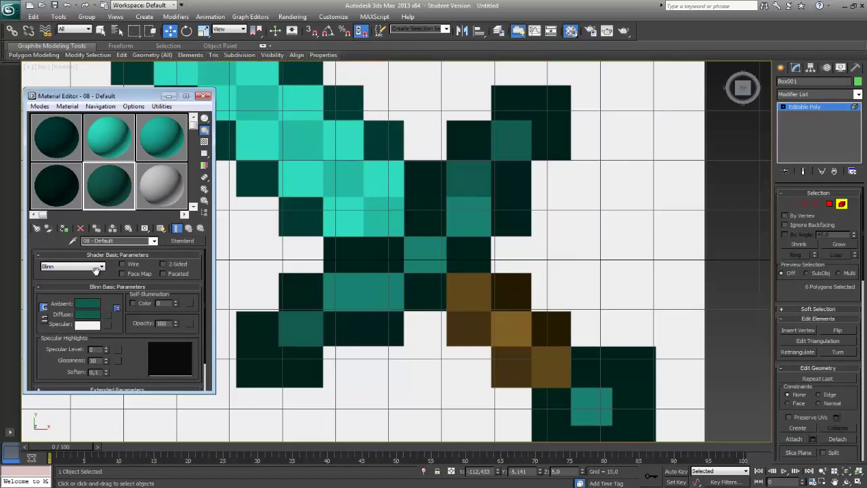
- Set the 09 - Default material's diffuse colour to the lighter teal sampled from the inside of the reference guard's upper arm
click(149, 198)
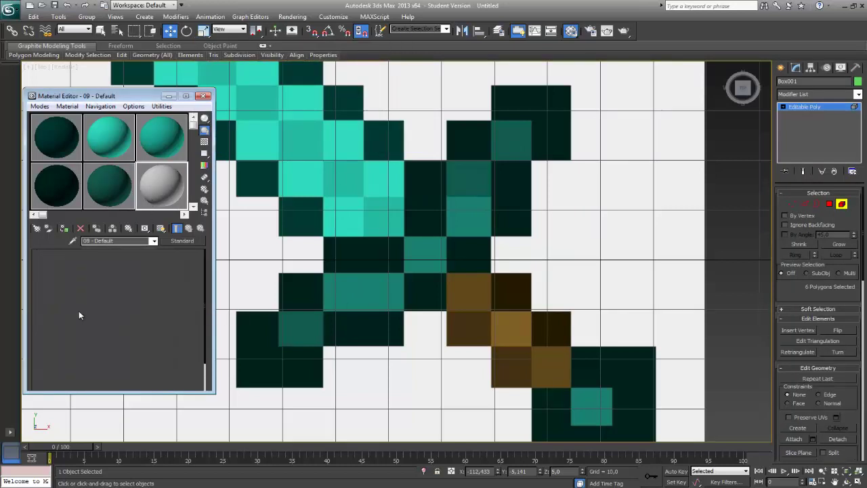
click(88, 314)
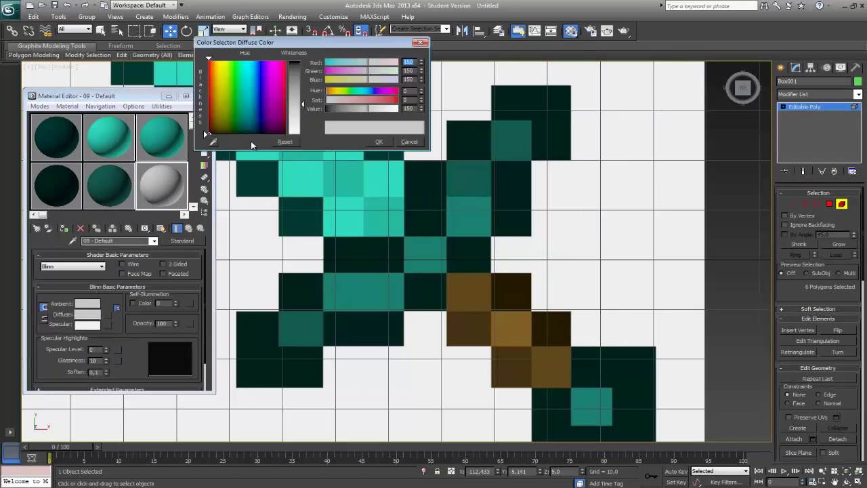
click(213, 143)
click(459, 227)
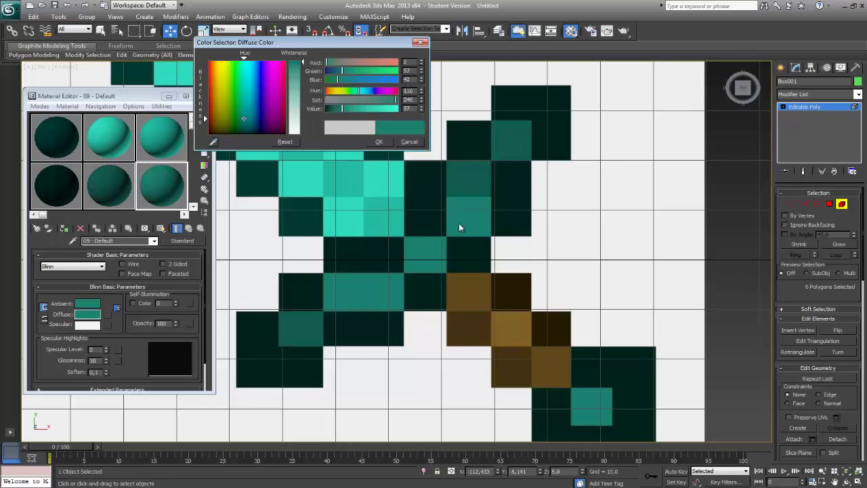
click(379, 141)
- Select the unused 13 - Default material slot for the brown handle colours of the reference image
scroll(385, 196, down, 4)
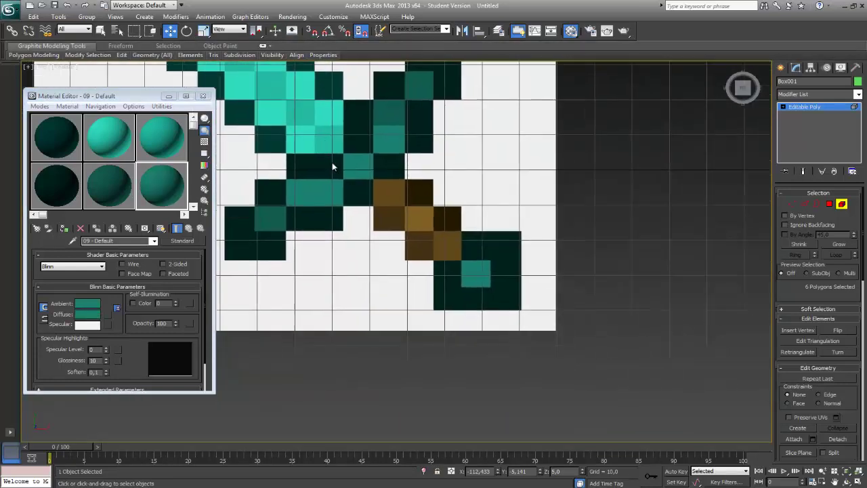
scroll(332, 166, up, 4)
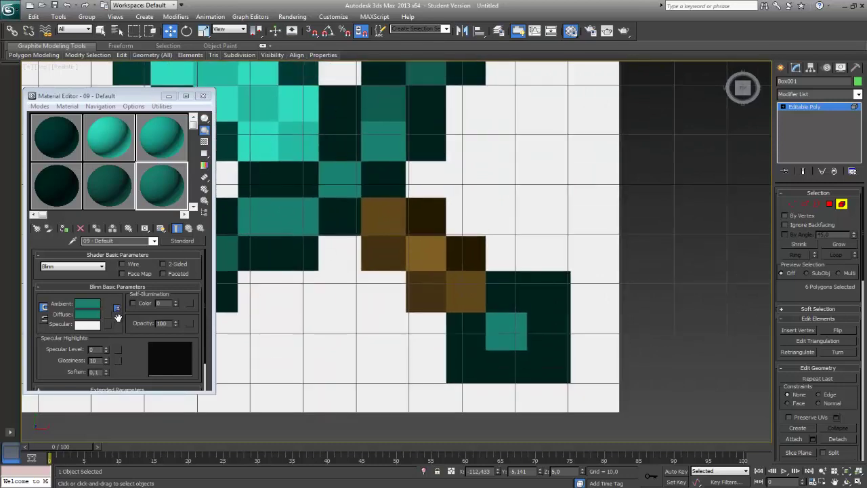
click(193, 206)
click(81, 202)
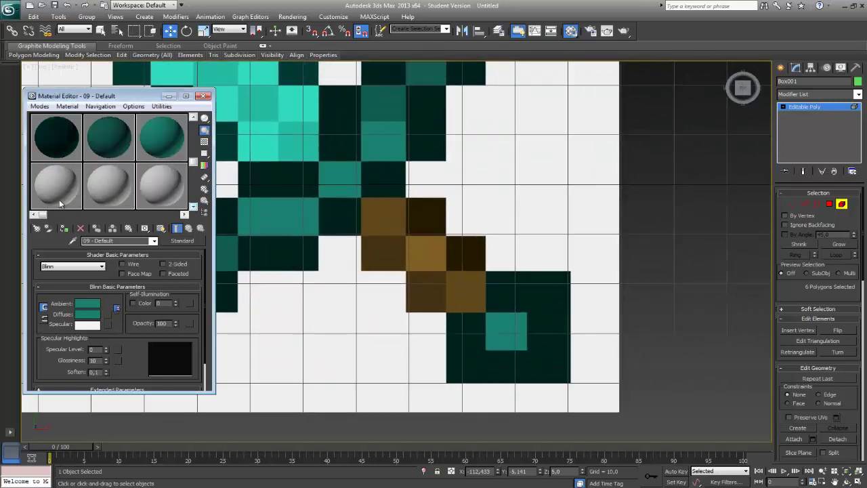
click(73, 240)
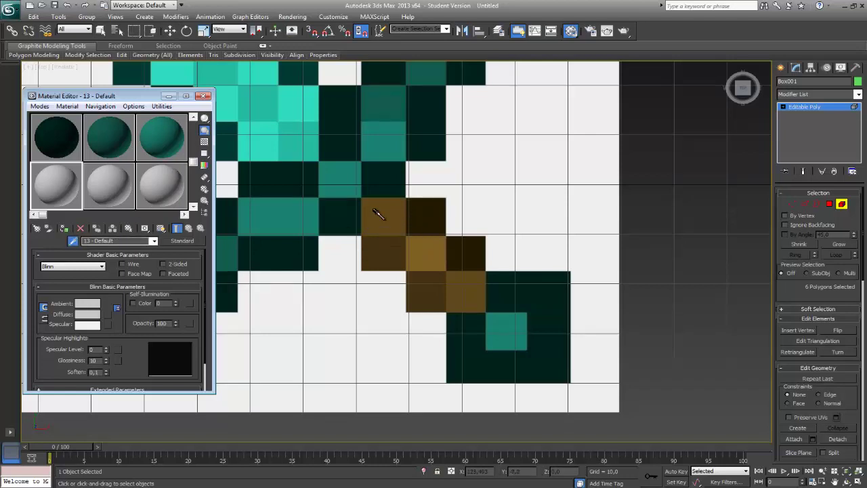
click(379, 248)
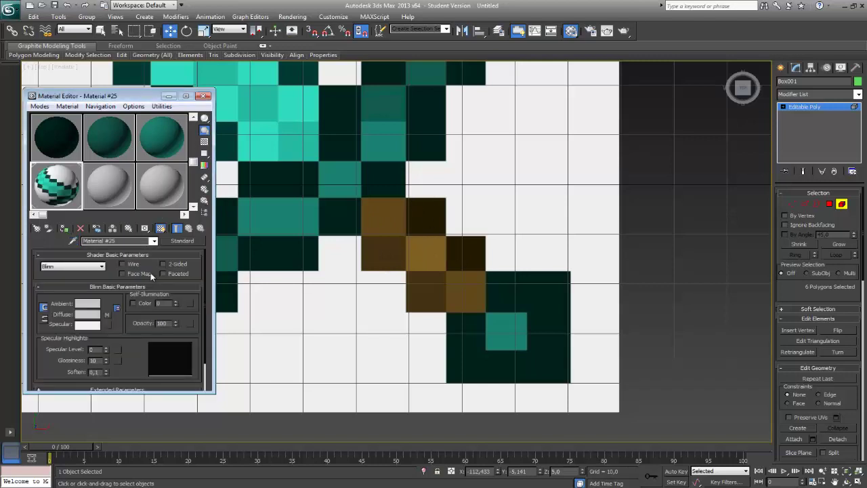
click(94, 315)
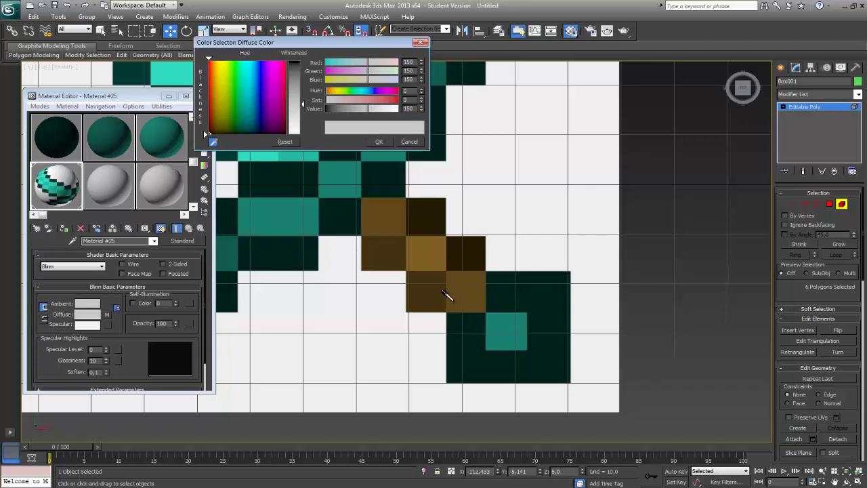
click(387, 254)
click(421, 42)
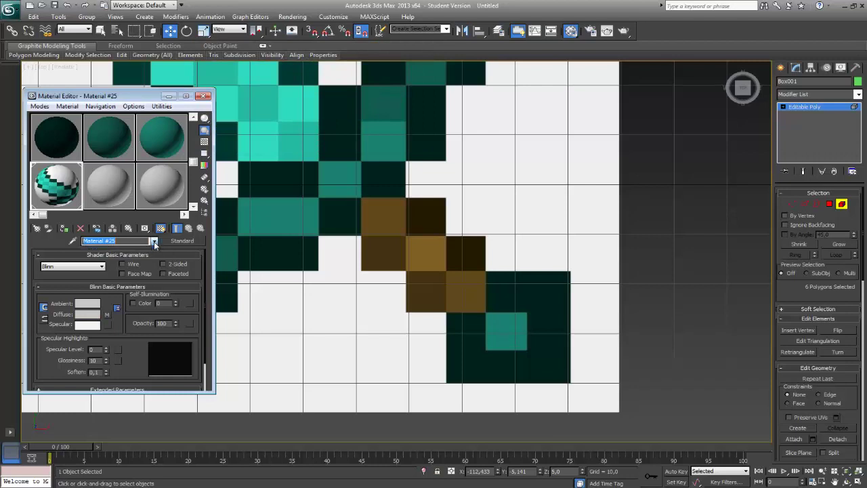
click(80, 229)
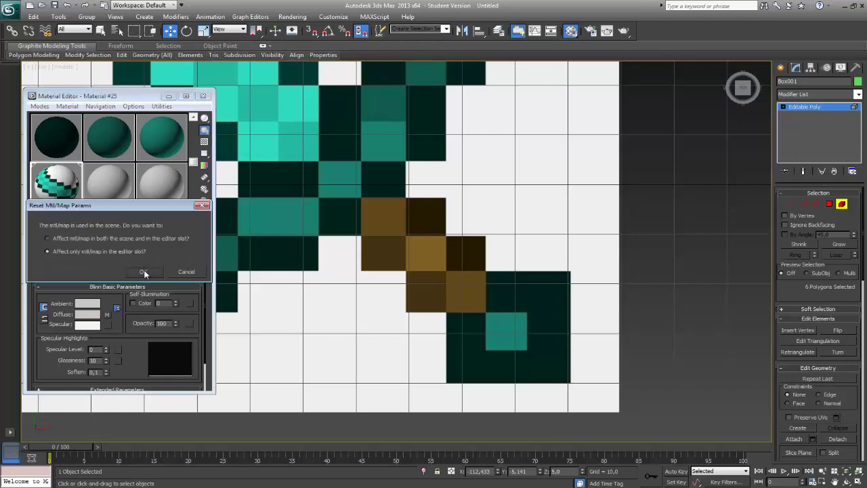
click(203, 205)
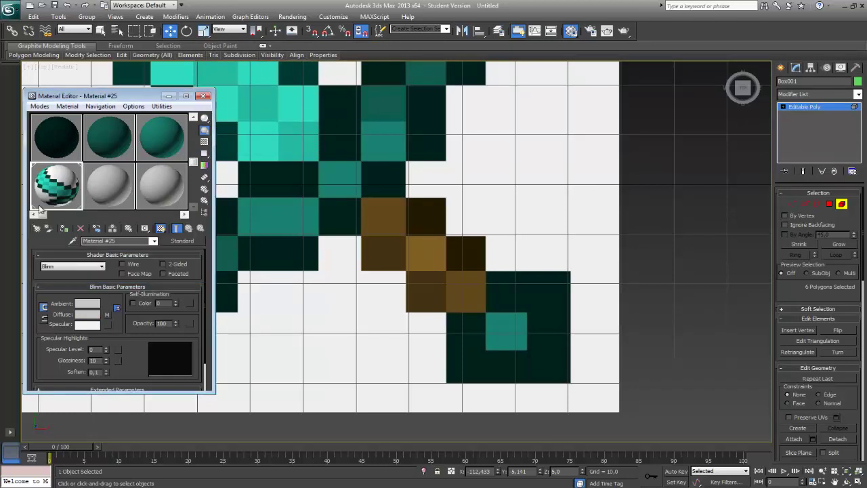
click(80, 229)
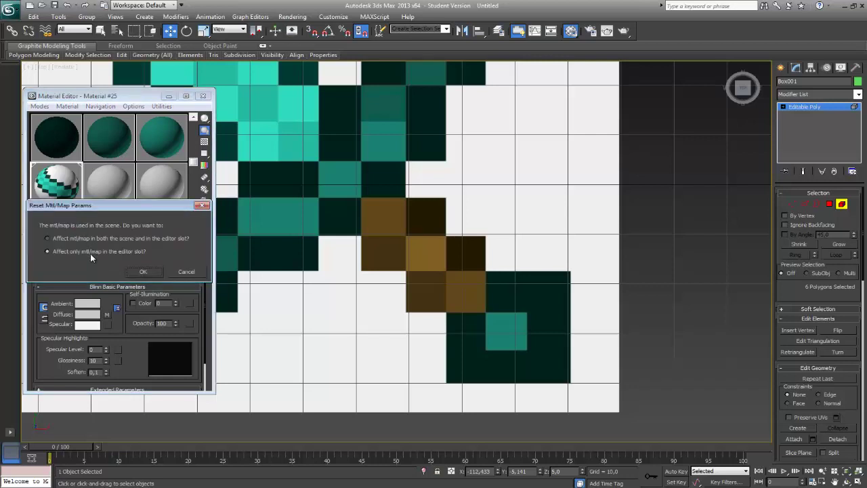
click(153, 272)
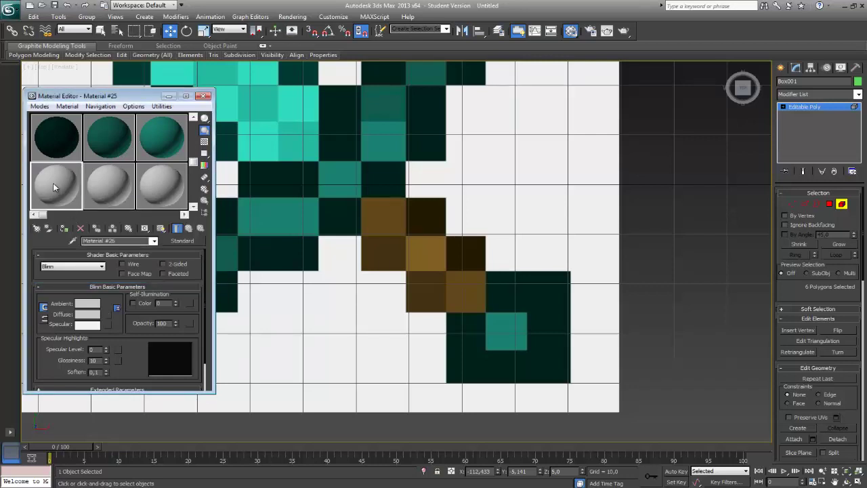
- Set the selected blank material's diffuse colour to the dark brown sampled from the lower edge of the reference handle
click(88, 314)
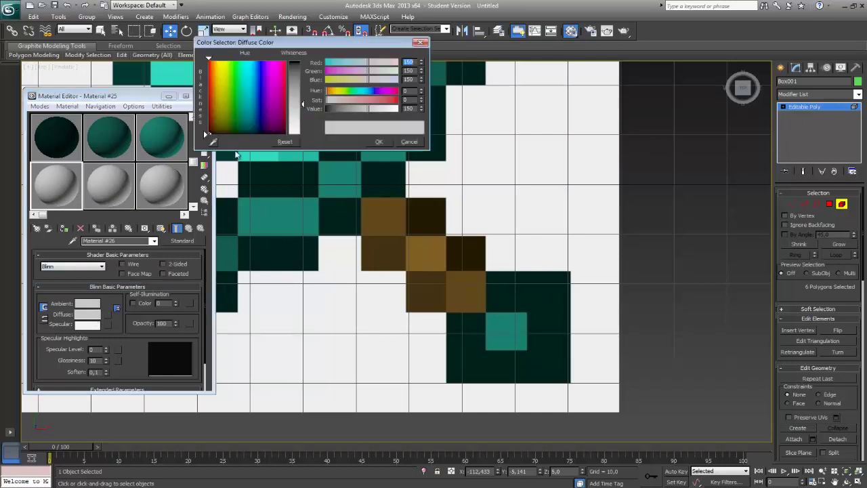
click(391, 254)
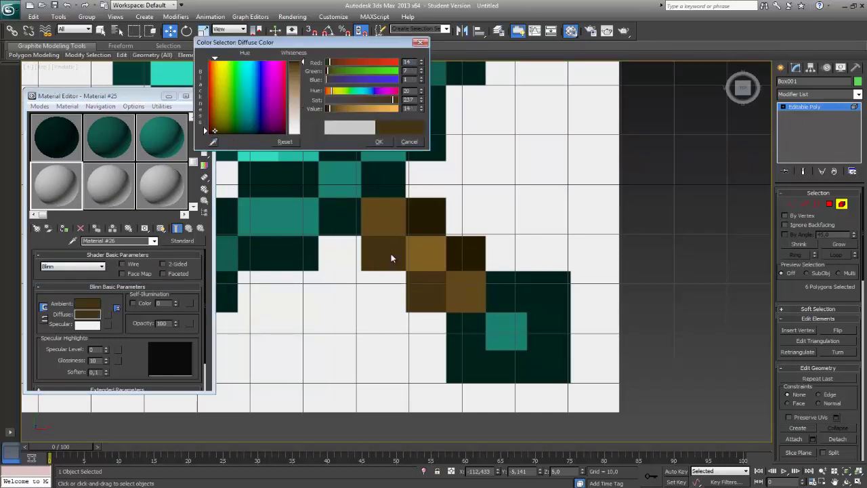
click(379, 142)
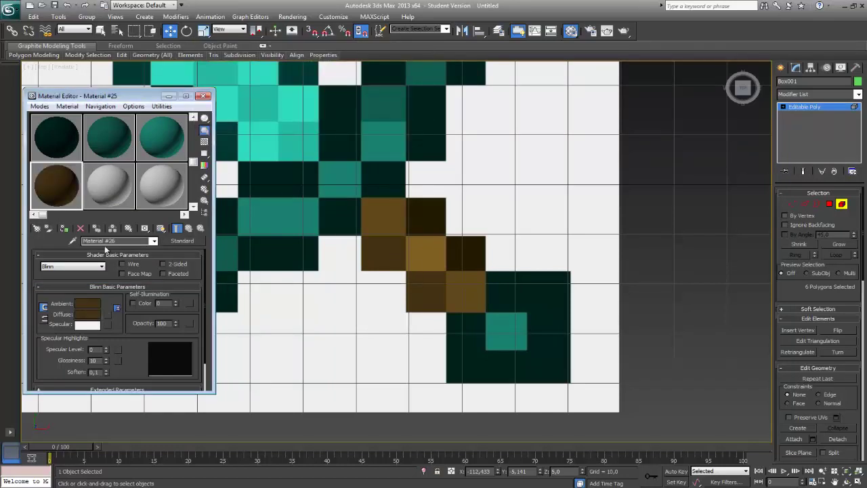
- Set the 14 - Default material's diffuse colour to the golden brown sampled from the middle cube of the reference handle
click(108, 187)
click(82, 315)
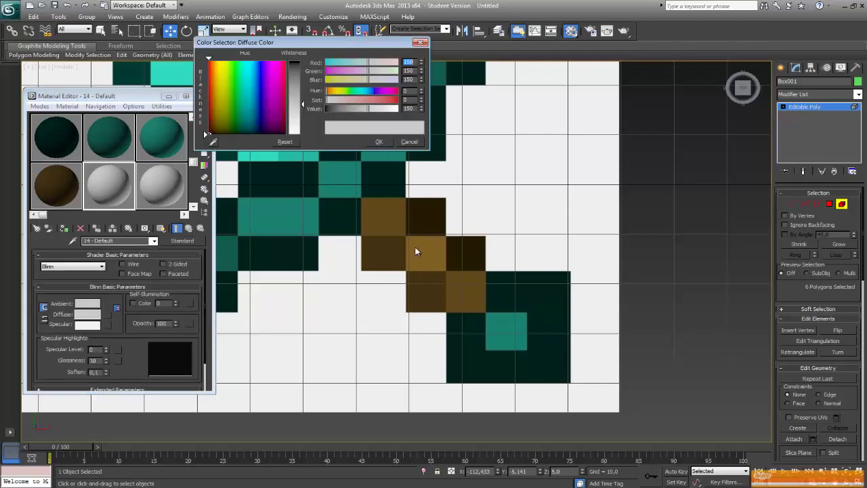
click(212, 142)
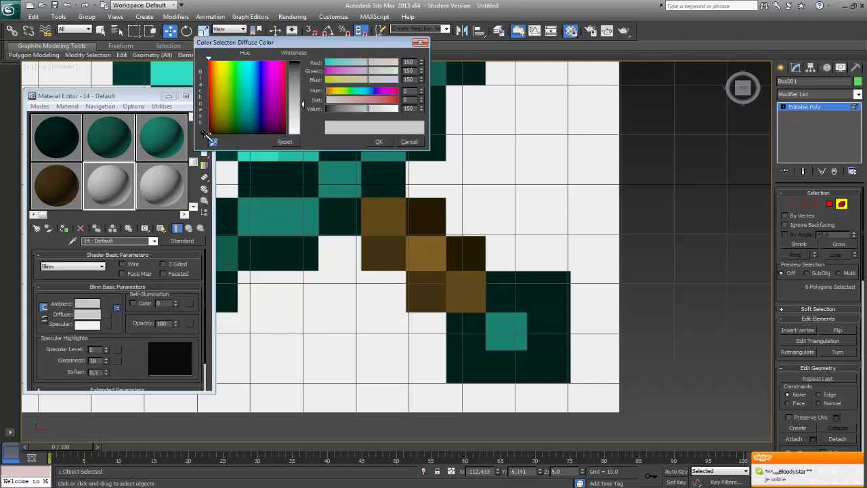
click(418, 246)
click(384, 143)
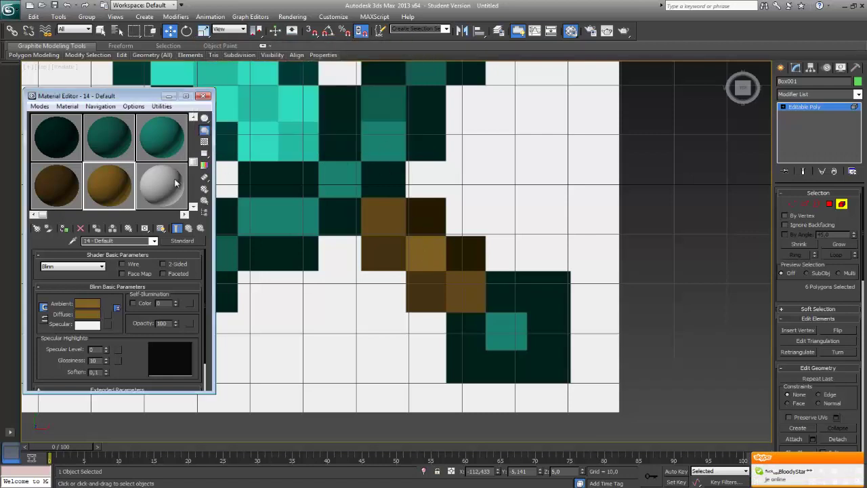
- Set the 15 - Default material's diffuse colour to the near-black green sampled from the reference pommel's outline
click(173, 182)
middle_drag(481, 328, 414, 254)
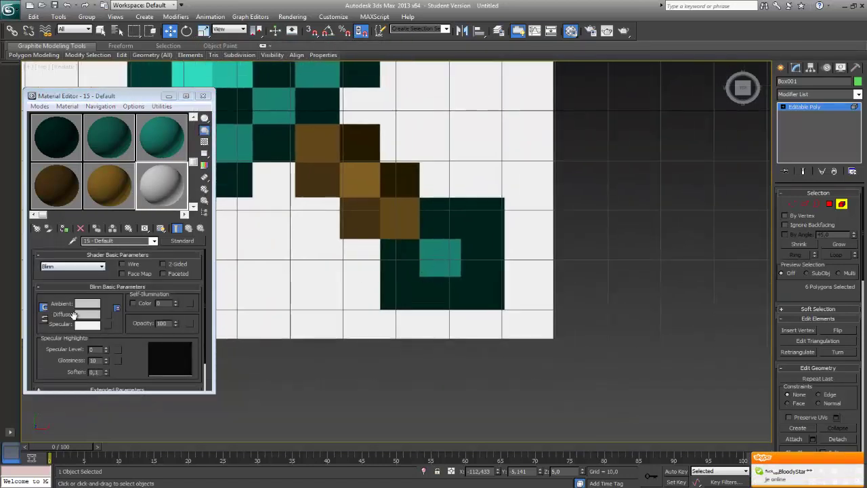
click(87, 314)
click(213, 140)
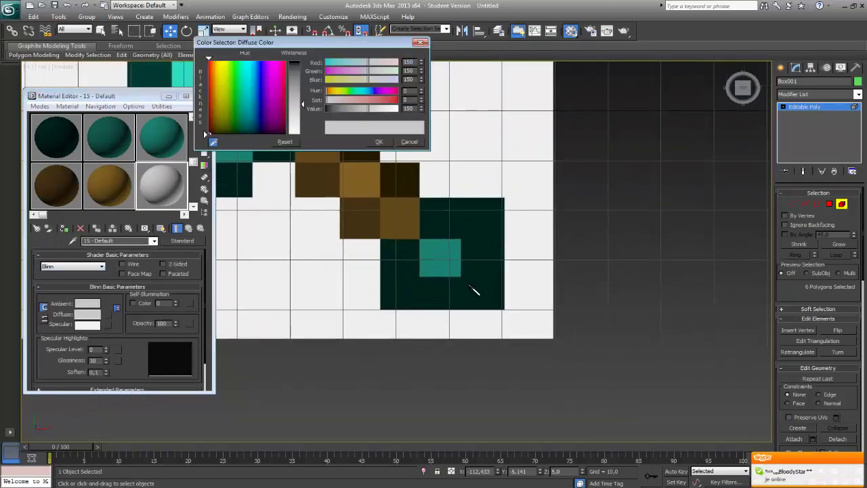
click(444, 297)
click(381, 142)
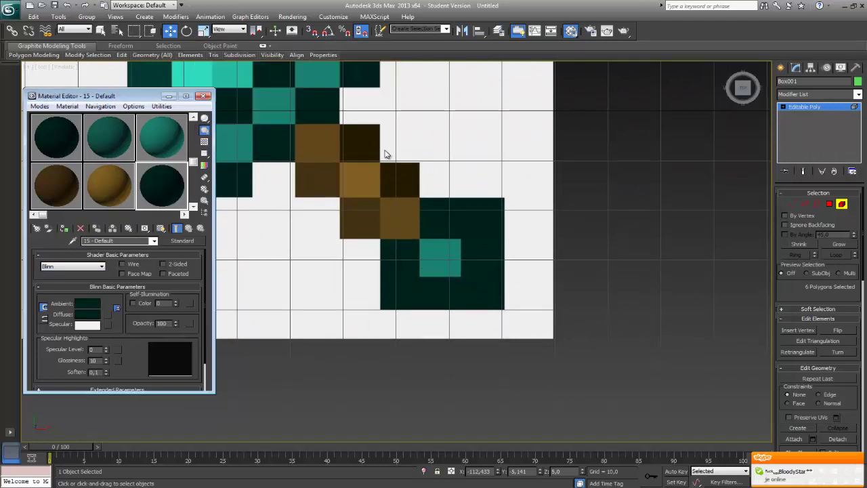
- Set the unused 19 - Default material's diffuse colour to the teal sampled from the centre cube of the reference pommel
click(193, 207)
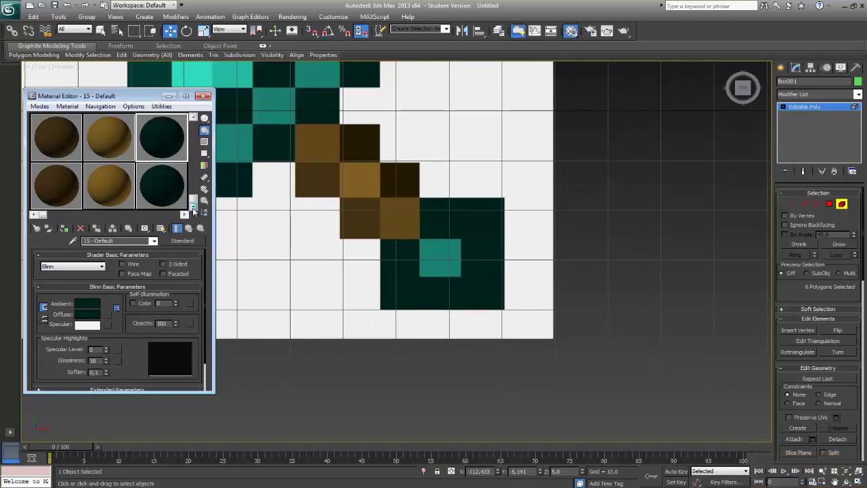
click(62, 188)
click(79, 314)
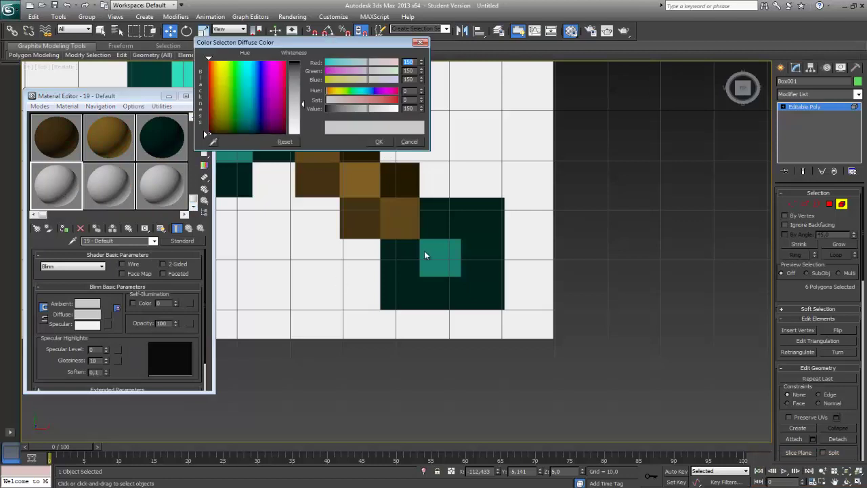
click(212, 141)
click(435, 251)
click(380, 142)
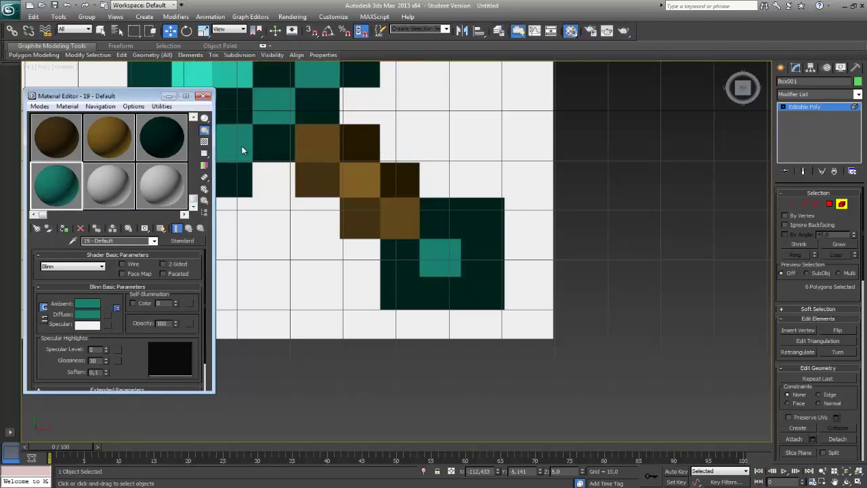
- Select the stair-stepped cubes along the sword blade's upper edge, from the guard up to the tip
middle_drag(403, 264, 422, 275)
scroll(439, 280, down, 5)
middle_drag(320, 292, 474, 306)
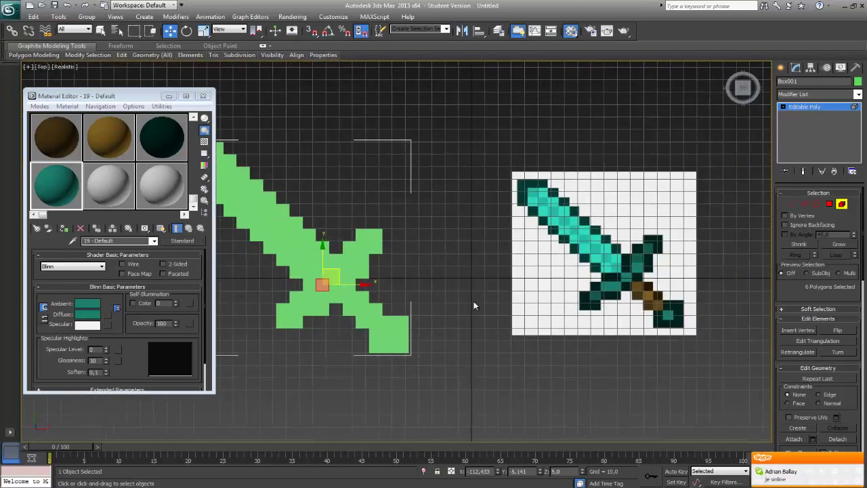
drag(193, 199, 194, 122)
middle_drag(438, 315, 499, 305)
scroll(604, 339, up, 3)
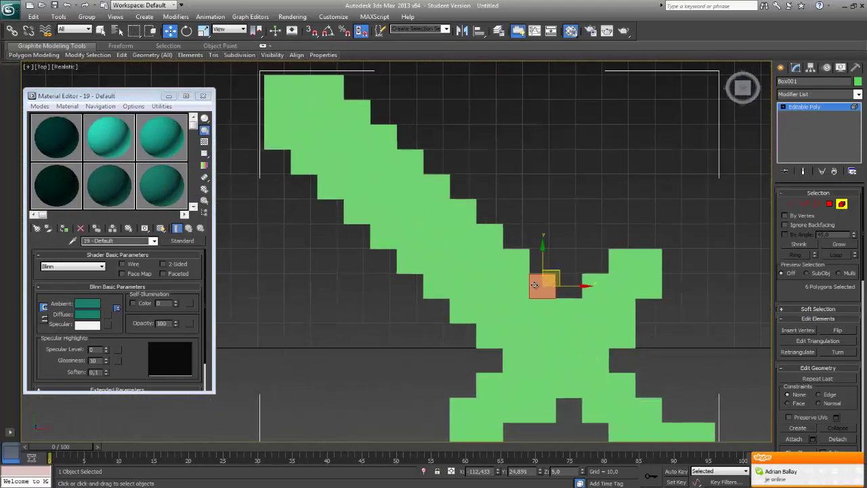
ctrl+click(516, 261)
ctrl+click(489, 236)
ctrl+click(468, 213)
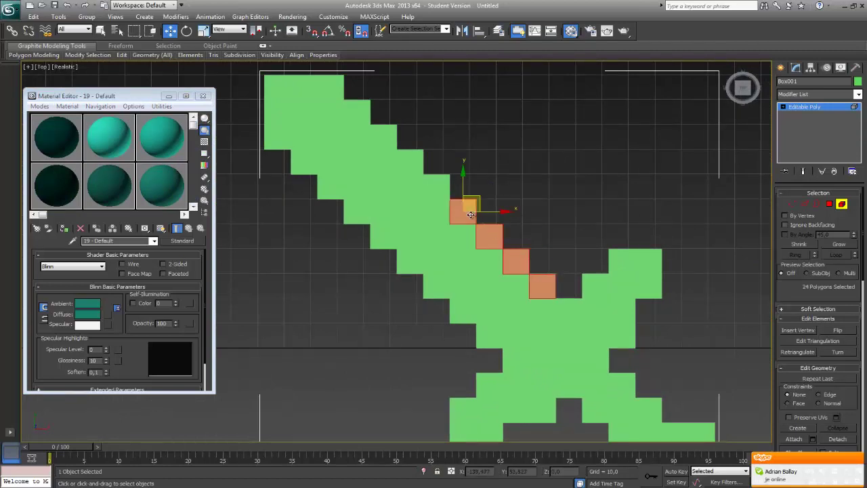
ctrl+click(439, 187)
ctrl+click(412, 160)
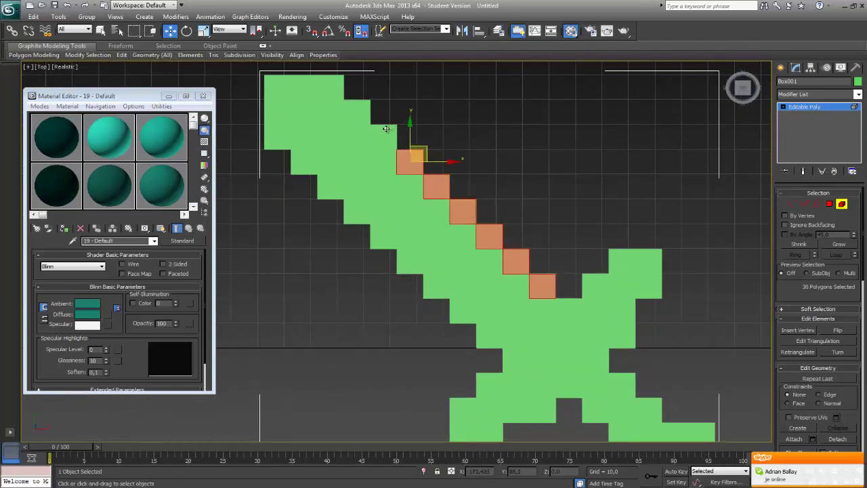
ctrl+click(386, 134)
ctrl+click(361, 102)
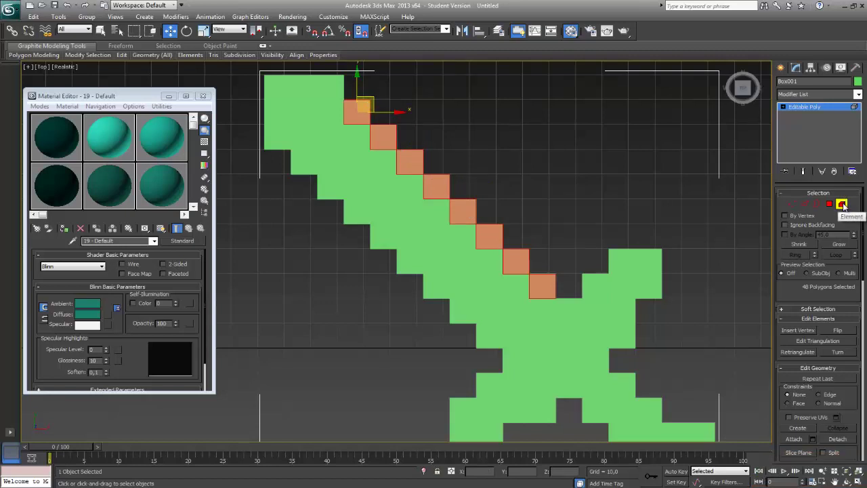
ctrl+click(332, 87)
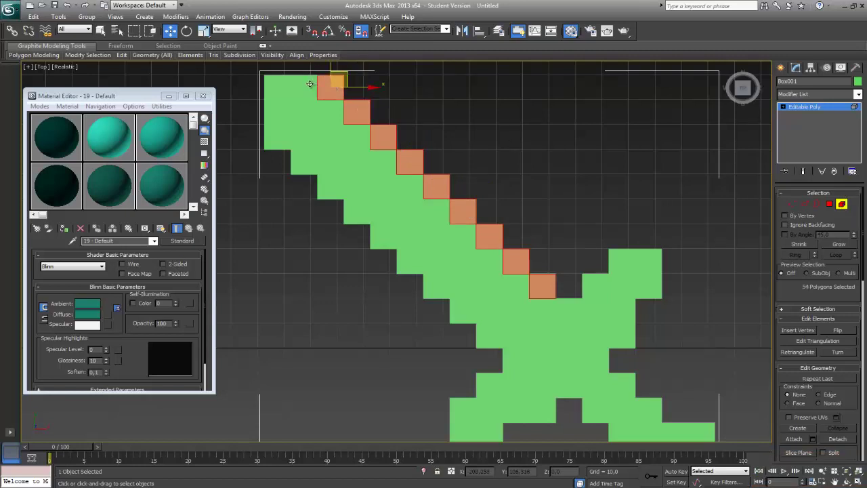
- Add the remaining outline cubes around the blade's tip corner to the selection
ctrl+click(304, 84)
ctrl+click(285, 84)
ctrl+click(285, 113)
ctrl+click(285, 140)
- Add the blade's lower edge cubes to the selection and assign the dark teal outline material to the whole blade outline
ctrl+click(307, 163)
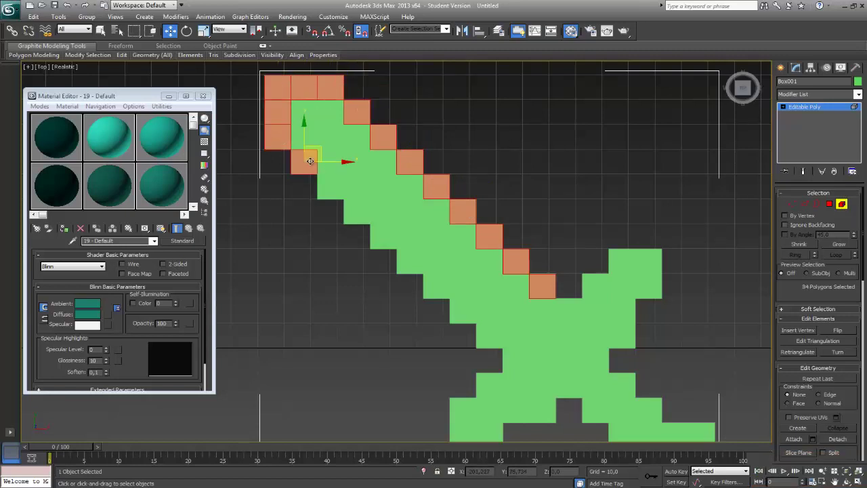
ctrl+click(333, 186)
ctrl+click(359, 211)
ctrl+click(386, 239)
ctrl+click(405, 258)
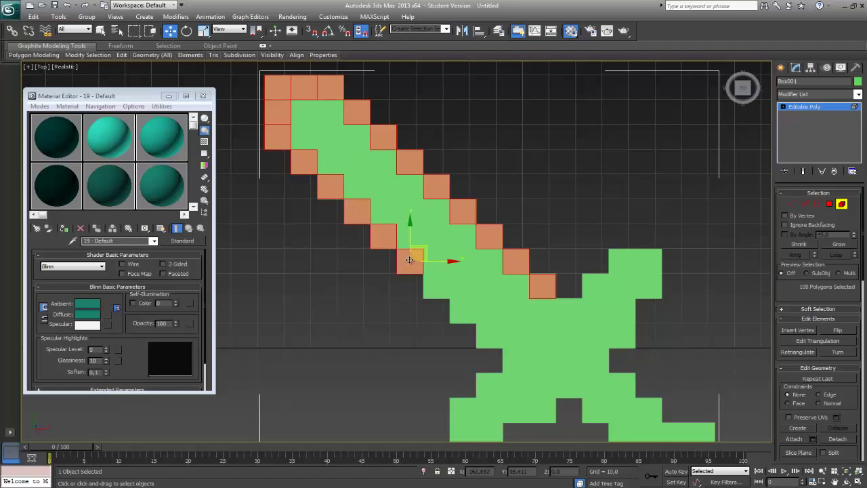
ctrl+click(434, 283)
ctrl+click(464, 309)
ctrl+click(487, 335)
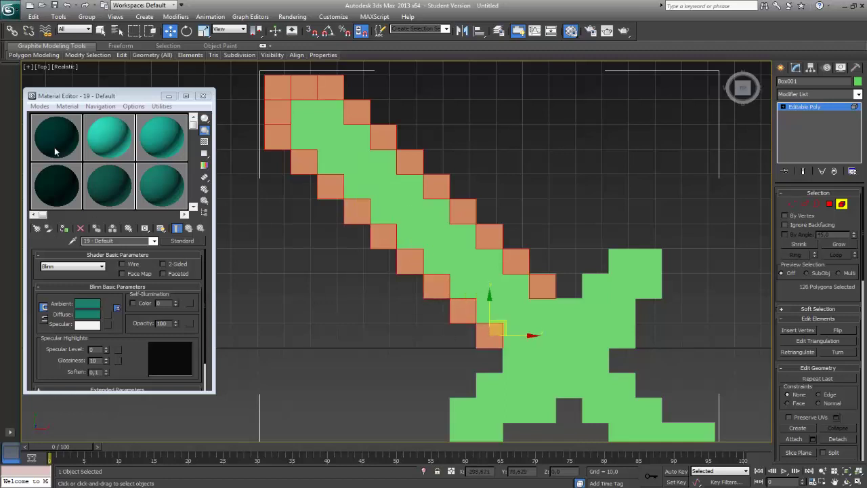
drag(52, 142, 329, 188)
- Select the inner cubes flanking the central diagonal in the tip half of the blade
click(307, 141)
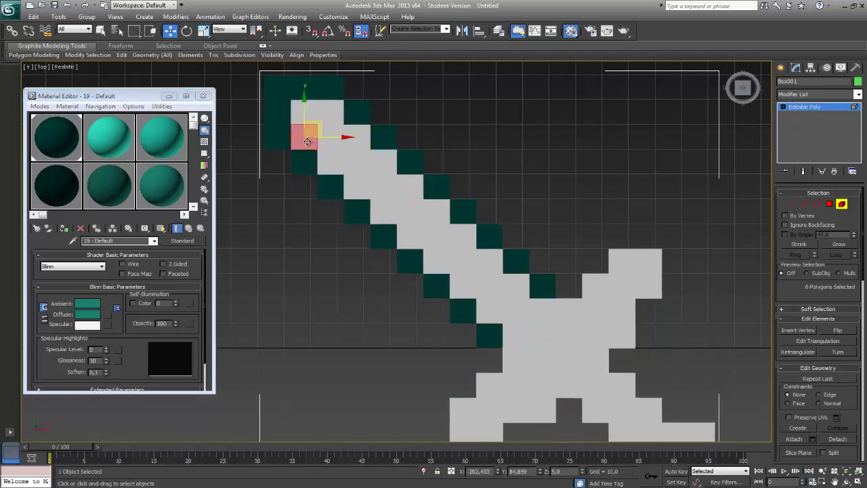
ctrl+click(338, 115)
ctrl+click(359, 134)
ctrl+click(331, 161)
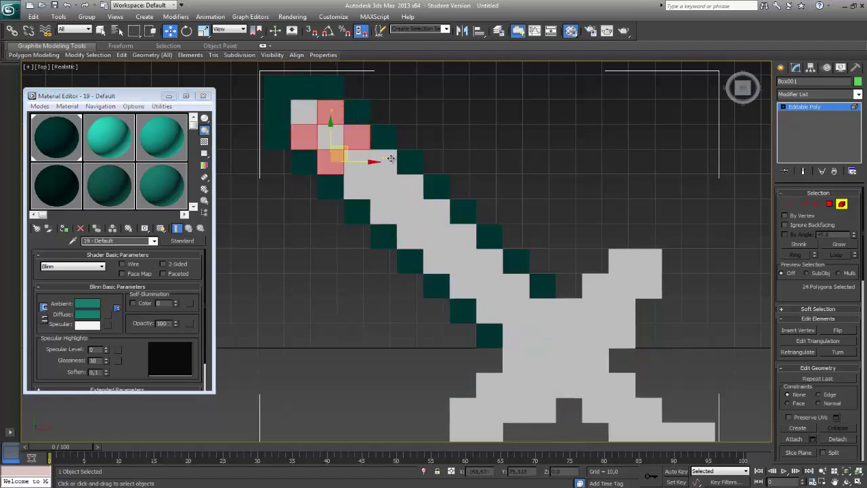
ctrl+click(385, 161)
ctrl+click(357, 137)
ctrl+click(356, 190)
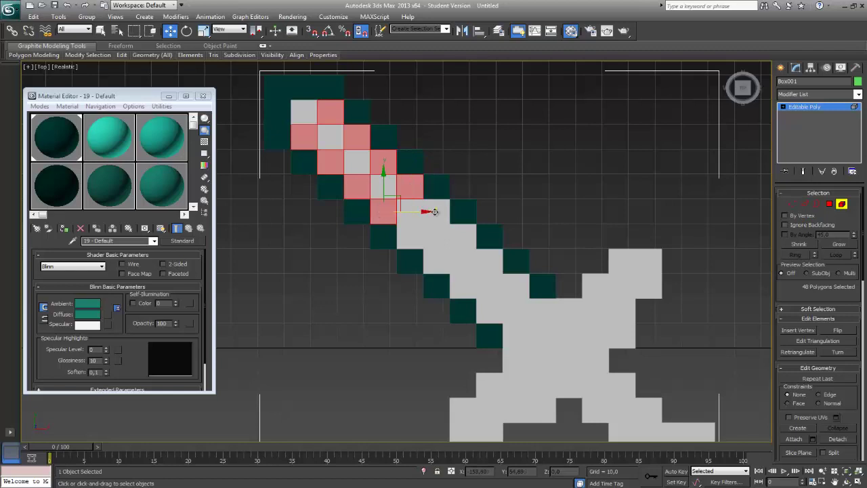
- Extend the flanking cube selection down to the guard and assign the bright turquoise material to it
ctrl+click(434, 212)
ctrl+click(404, 235)
ctrl+click(464, 237)
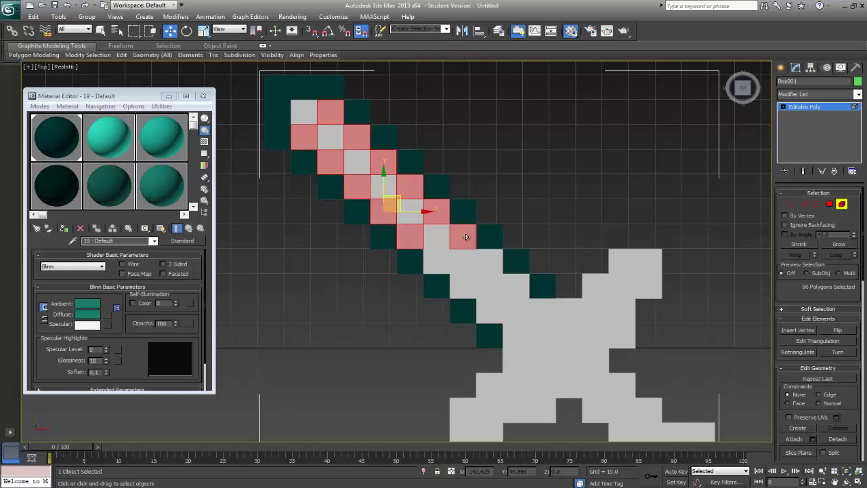
ctrl+click(433, 262)
ctrl+click(491, 258)
ctrl+click(460, 287)
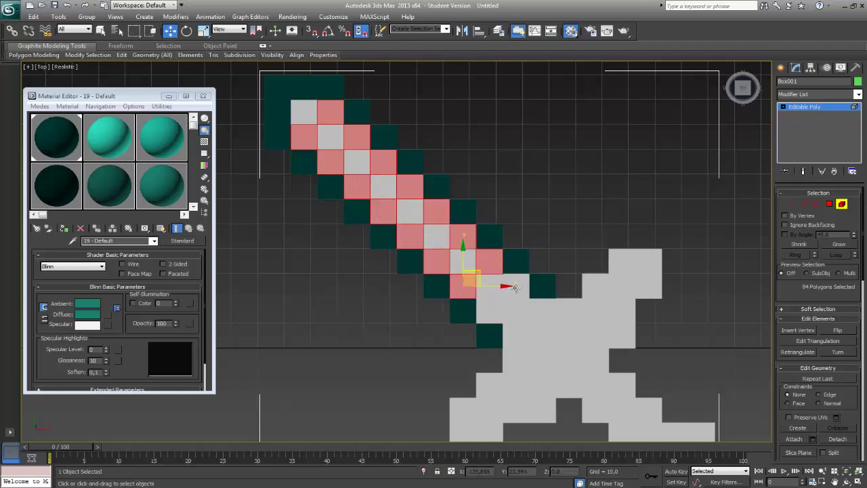
ctrl+click(516, 288)
ctrl+click(496, 310)
ctrl+click(540, 312)
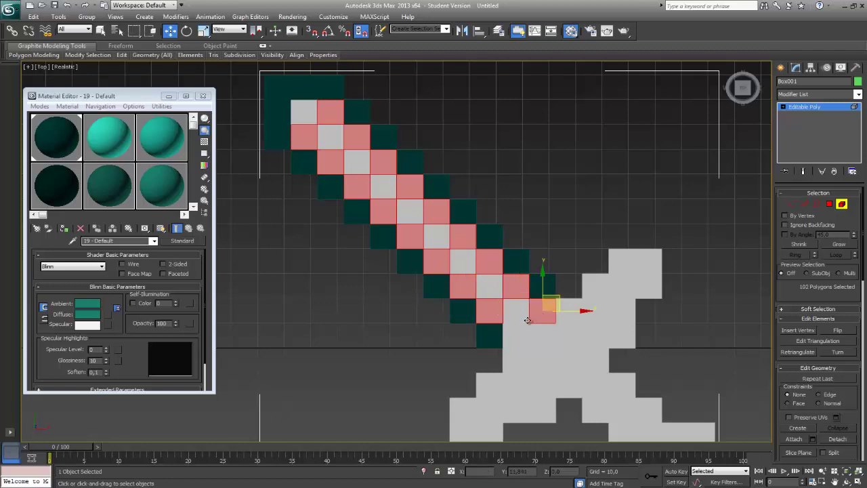
ctrl+click(522, 330)
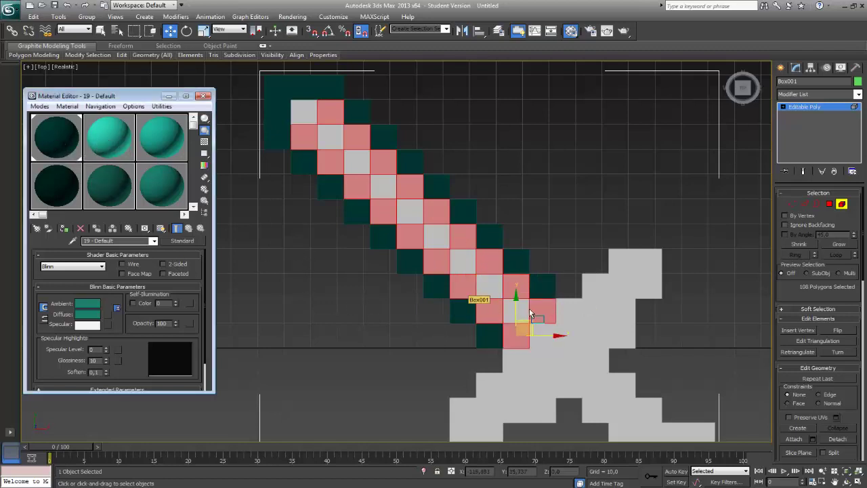
- Select all cubes on the blade's central diagonal from tip to guard and assign them the medium turquoise material
click(331, 134)
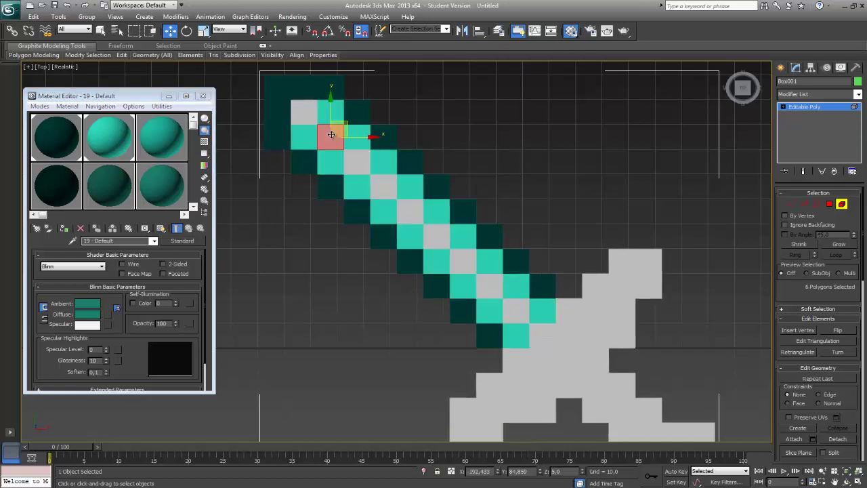
ctrl+click(303, 112)
ctrl+click(357, 161)
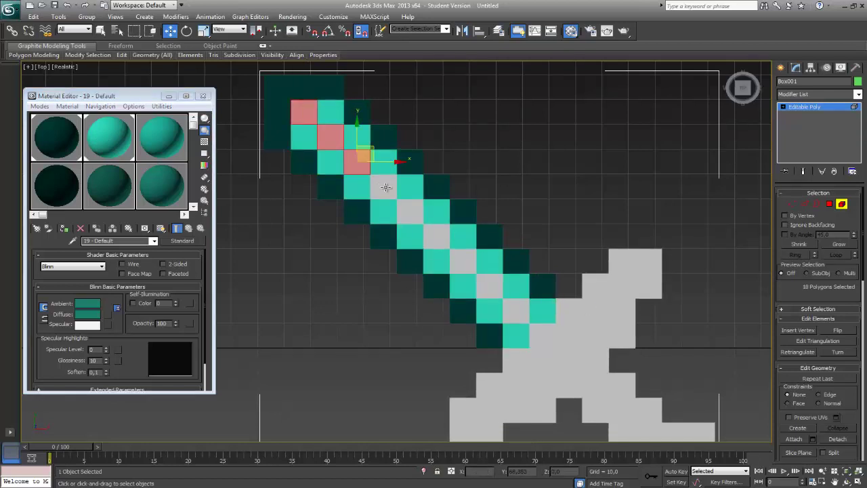
ctrl+click(383, 187)
ctrl+click(409, 213)
ctrl+click(436, 237)
ctrl+click(462, 263)
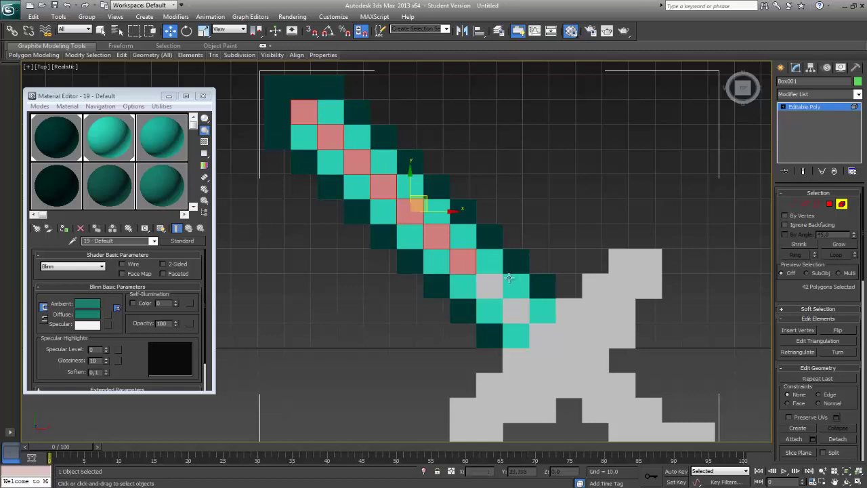
ctrl+click(489, 286)
ctrl+click(518, 310)
ctrl+click(542, 335)
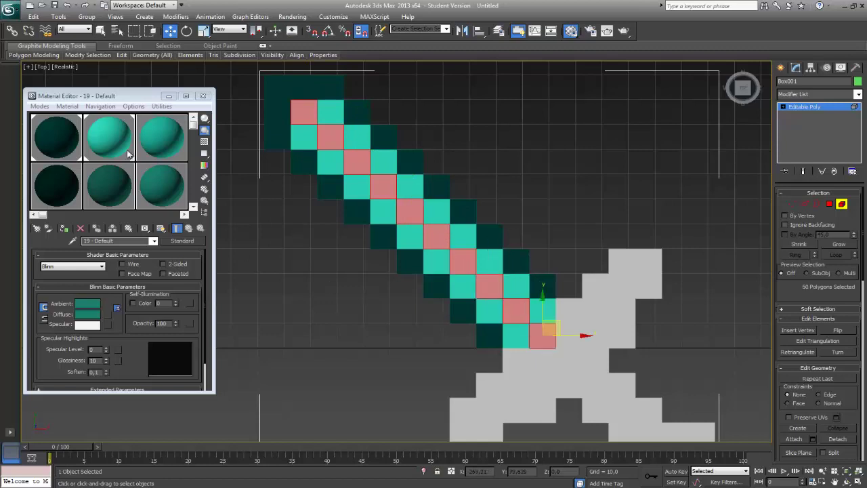
drag(205, 150, 368, 168)
click(430, 246)
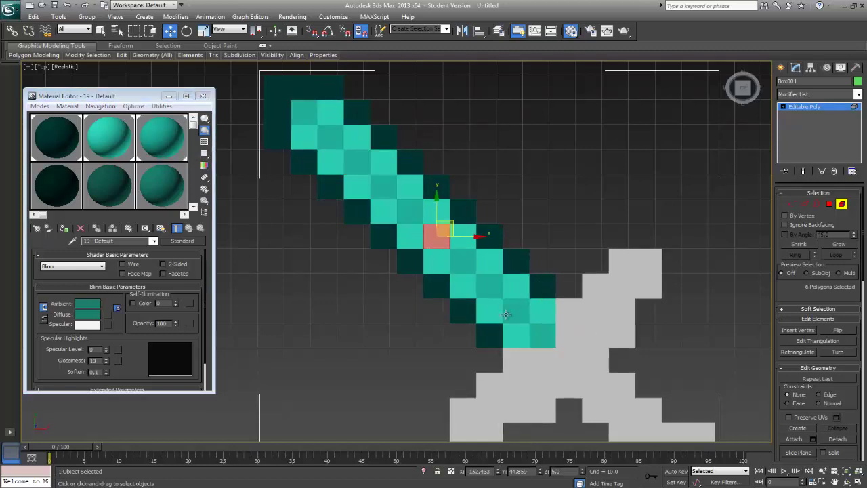
click(585, 375)
- Select the four guard cubes bordering the base of the blade
scroll(569, 342, down, 2)
middle_drag(546, 302, 467, 277)
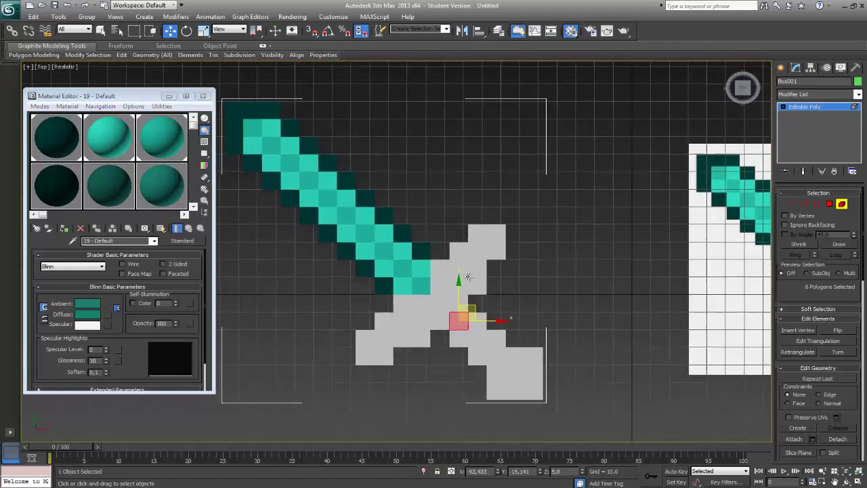
scroll(501, 279, down, 2)
scroll(477, 283, up, 5)
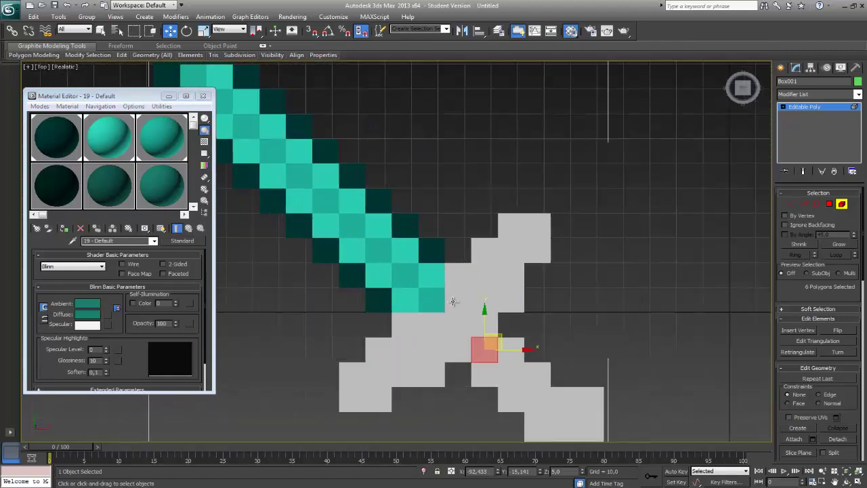
middle_drag(426, 255, 365, 175)
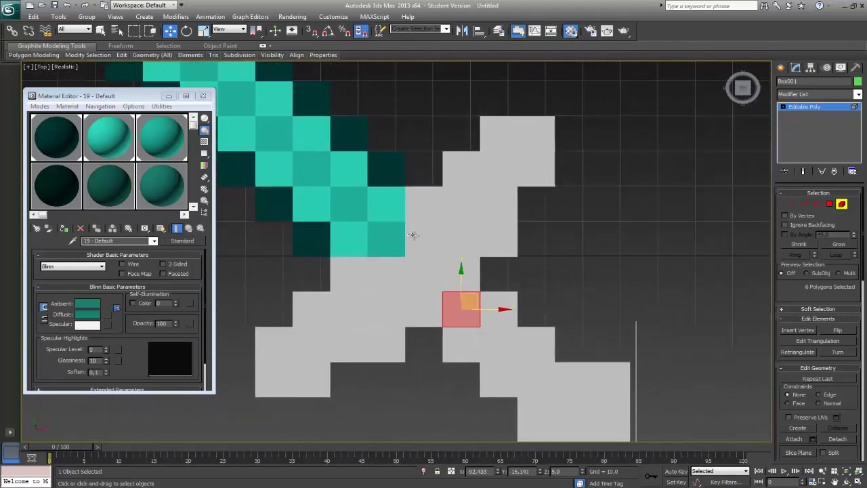
click(353, 277)
ctrl+click(388, 271)
ctrl+click(418, 240)
ctrl+click(418, 203)
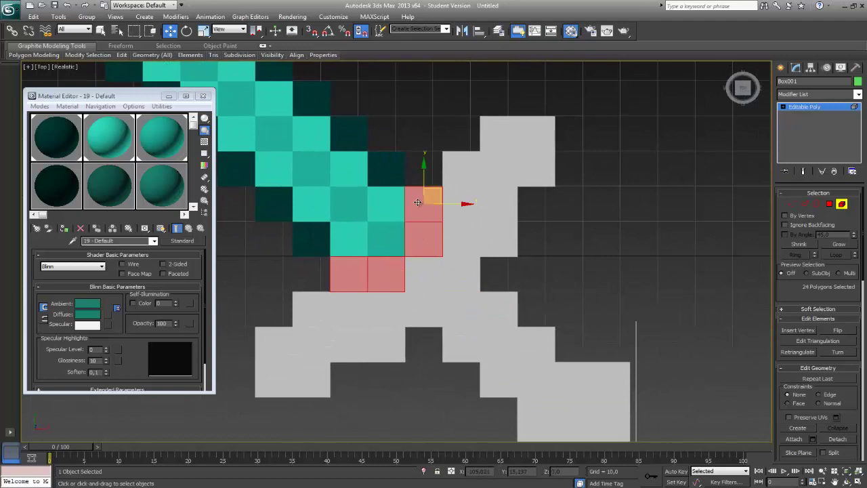
- Add the outline cubes around the guard's upper arm to the selection
ctrl+click(461, 169)
ctrl+click(499, 134)
ctrl+click(536, 134)
ctrl+click(536, 169)
ctrl+click(504, 206)
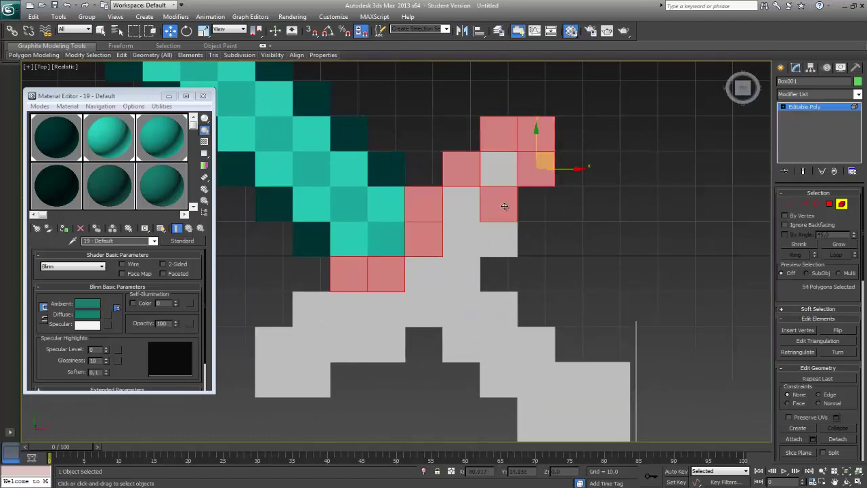
ctrl+click(501, 239)
- Add the outline cubes of the guard's centre and lower arm, and assign the near-black green 07 - Default material to the selection
ctrl+click(450, 287)
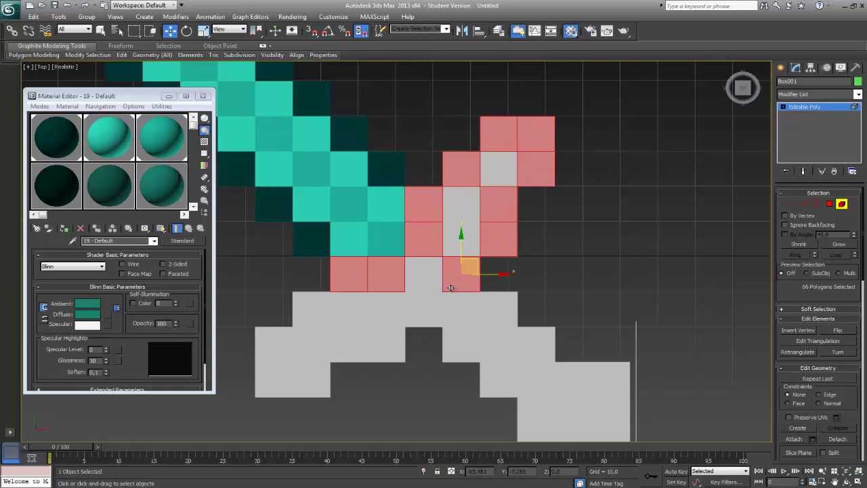
ctrl+click(433, 321)
ctrl+click(393, 347)
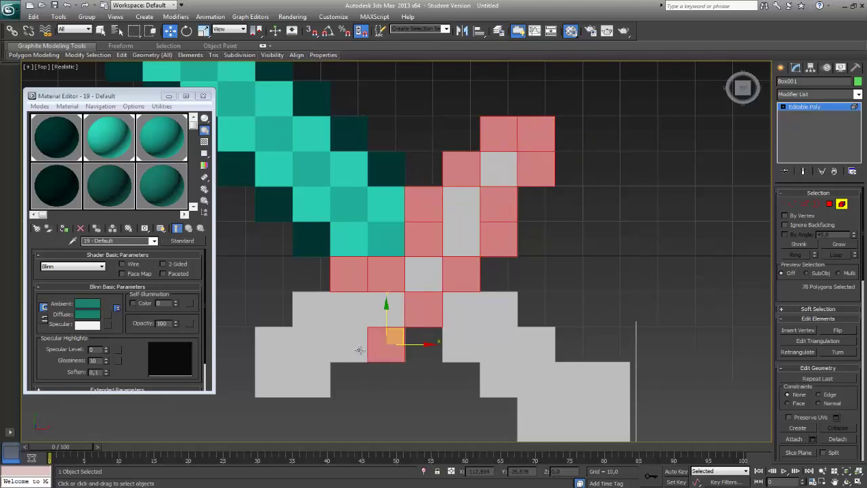
ctrl+click(350, 350)
ctrl+click(320, 376)
ctrl+click(272, 385)
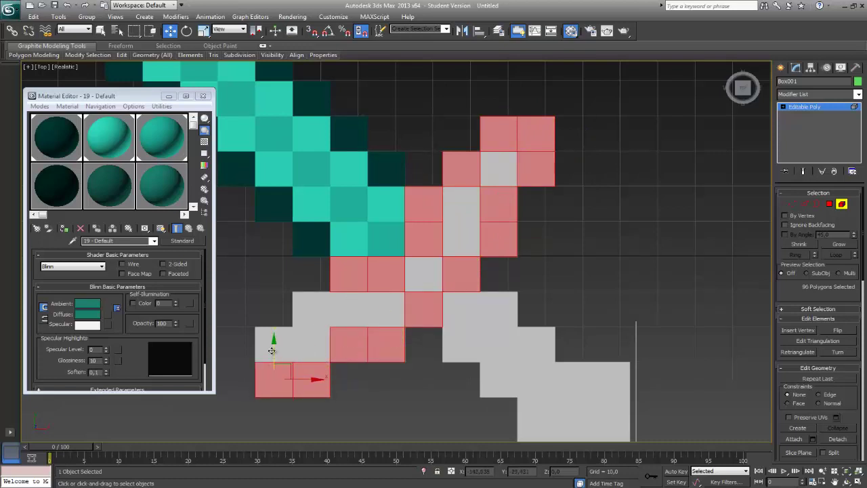
ctrl+click(276, 344)
ctrl+click(310, 317)
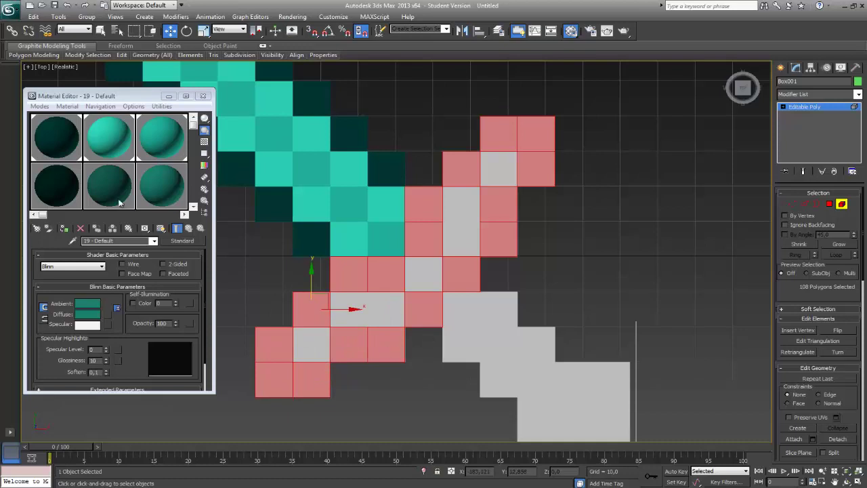
click(51, 190)
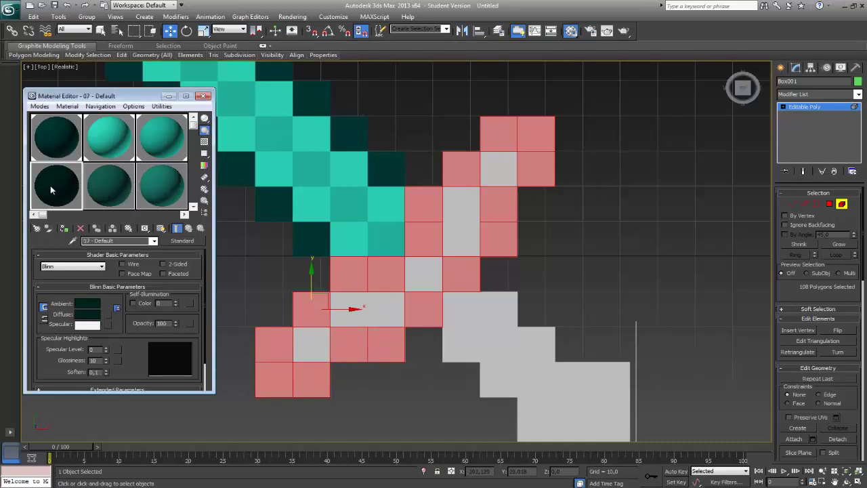
drag(52, 190, 311, 318)
- Select the outermost inner cube of the guard's lower arm and the outer two of its upper arm, and assign them the dark teal-green material
click(387, 322)
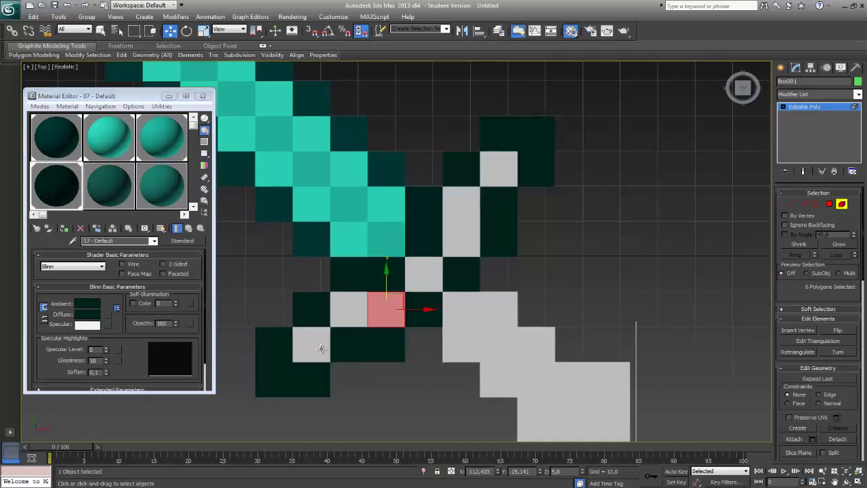
click(321, 348)
ctrl+click(473, 203)
ctrl+click(497, 172)
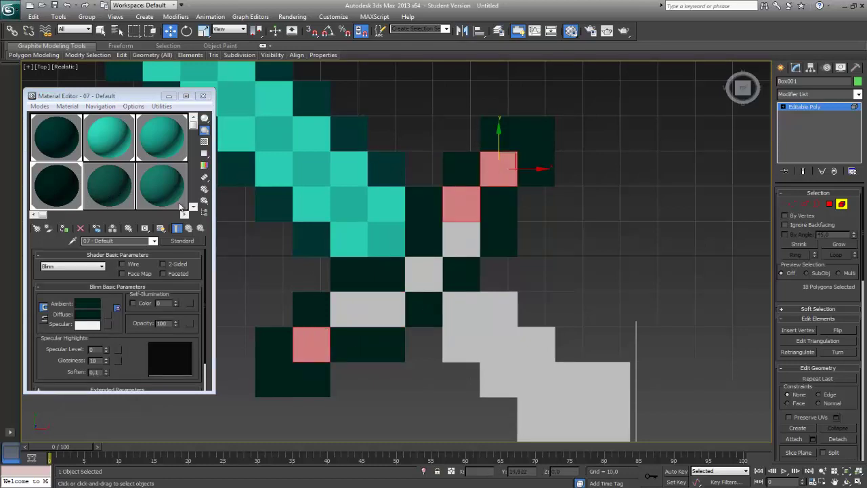
drag(120, 194, 314, 353)
- Select the four remaining uncoloured cubes along the middle of the guard and assign them the medium teal-green material
click(359, 310)
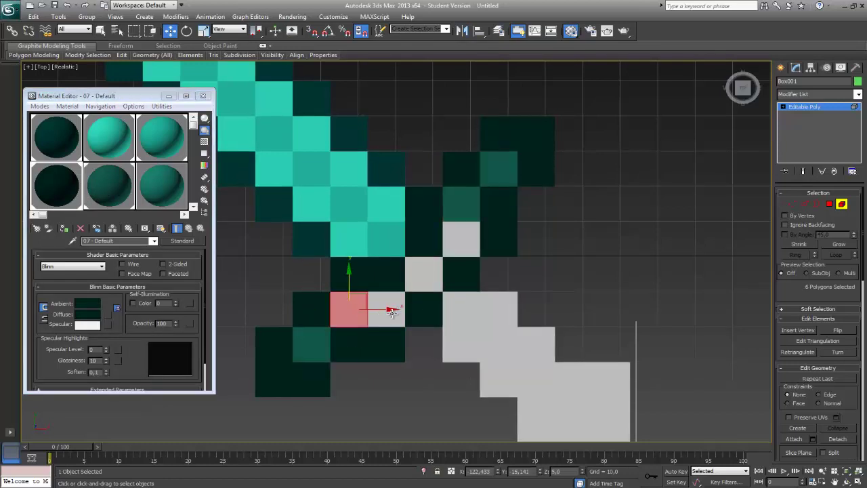
ctrl+click(390, 311)
ctrl+click(423, 275)
ctrl+click(462, 239)
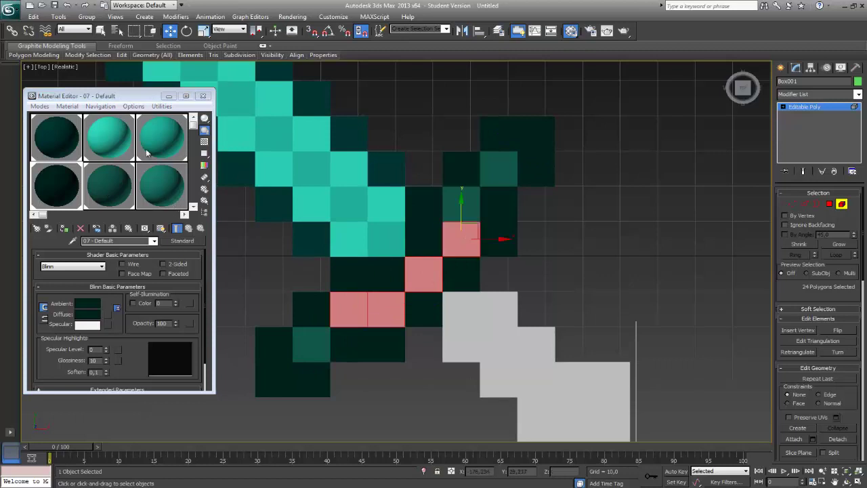
drag(161, 181, 367, 311)
- Select the four outer cubes along both edges of the handle and assign them the dark brown material
click(383, 217)
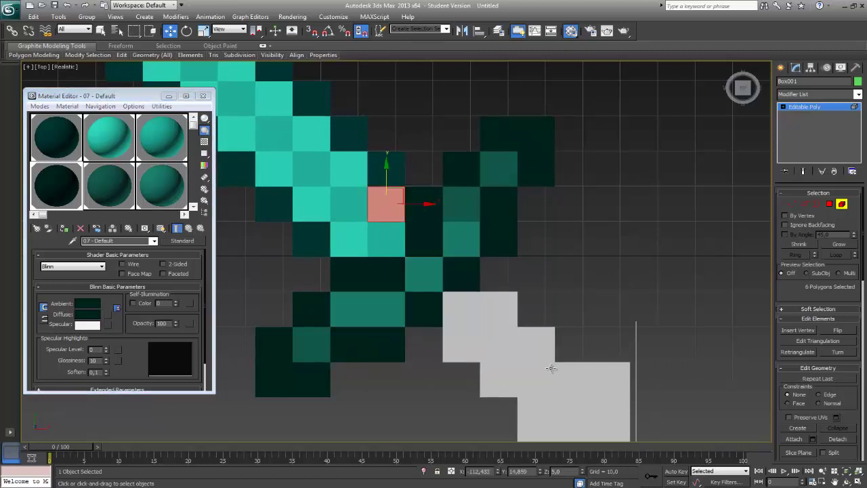
scroll(567, 388, down, 2)
middle_drag(575, 391, 482, 309)
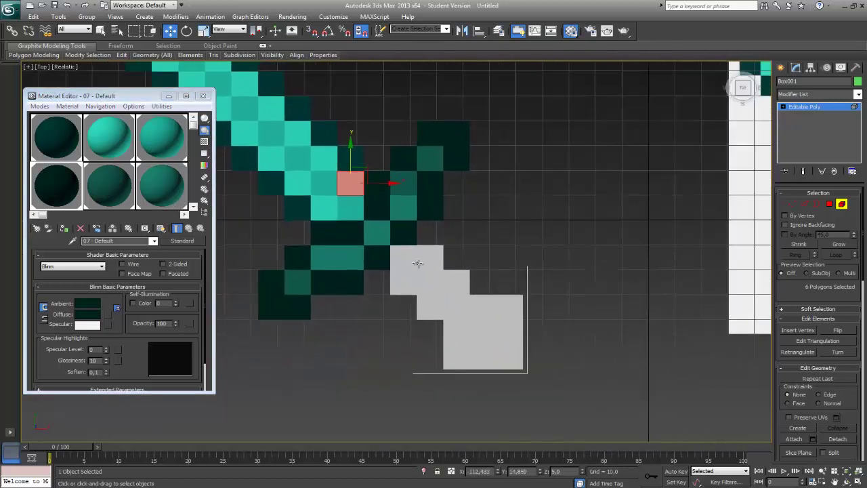
scroll(405, 257, down, 3)
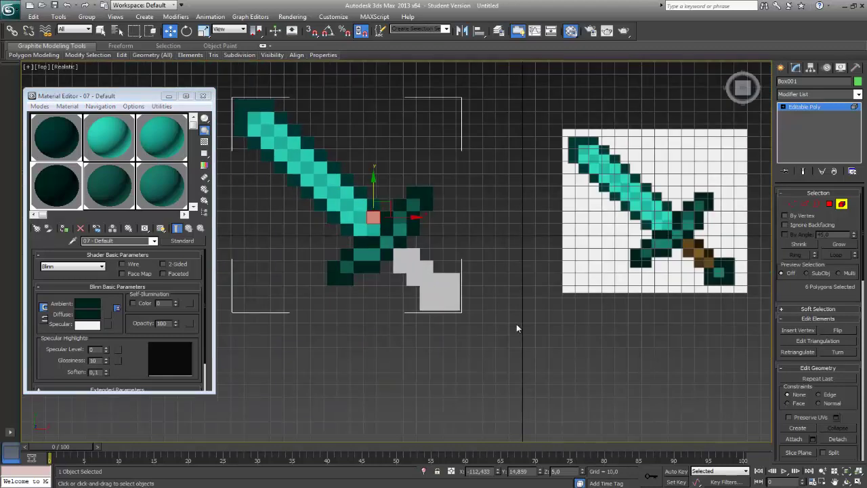
scroll(474, 343, up, 3)
middle_drag(474, 342, 483, 306)
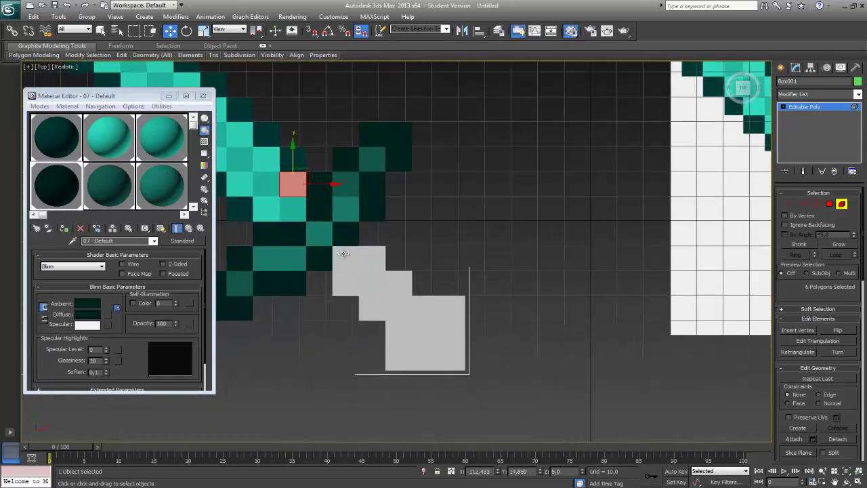
click(344, 283)
ctrl+click(372, 307)
ctrl+click(397, 283)
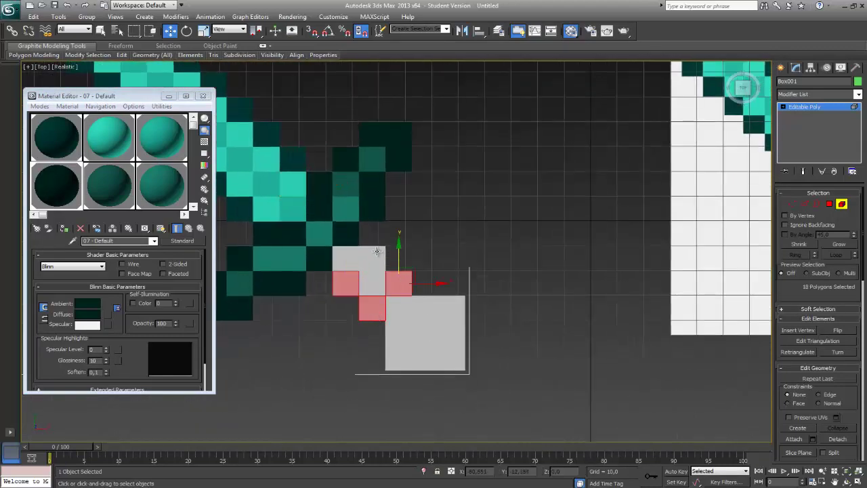
ctrl+click(371, 258)
click(193, 206)
click(193, 206)
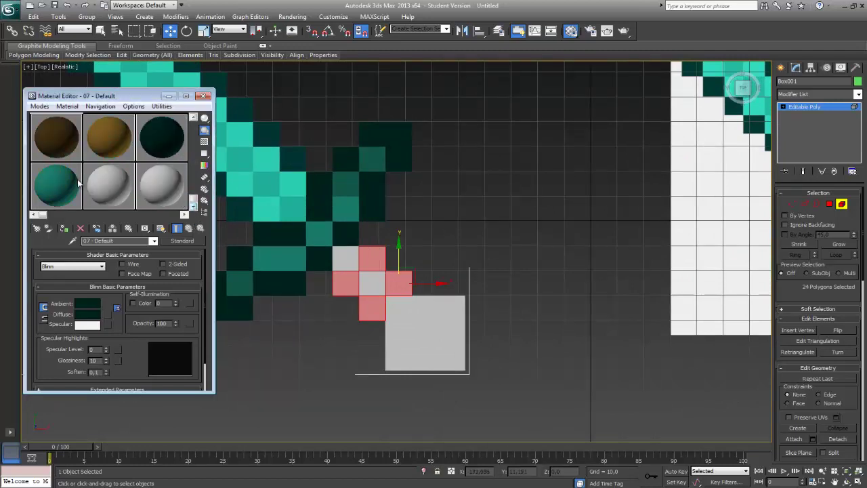
drag(296, 285, 374, 306)
- Assign the light brown material to the three cubes along the handle's central diagonal
click(345, 259)
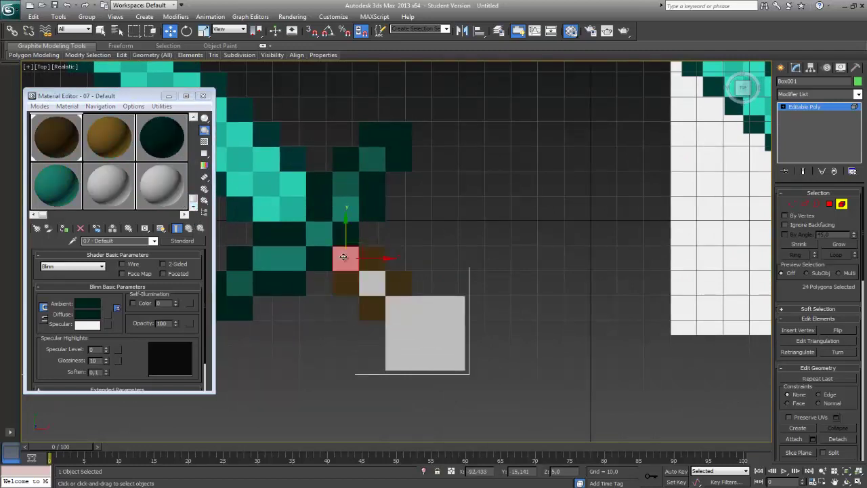
ctrl+click(372, 282)
drag(124, 138, 354, 262)
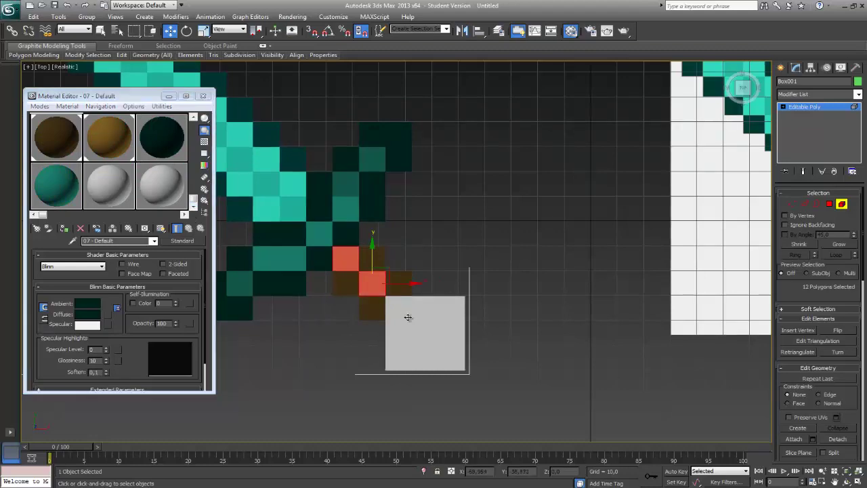
click(406, 316)
middle_drag(433, 378, 498, 354)
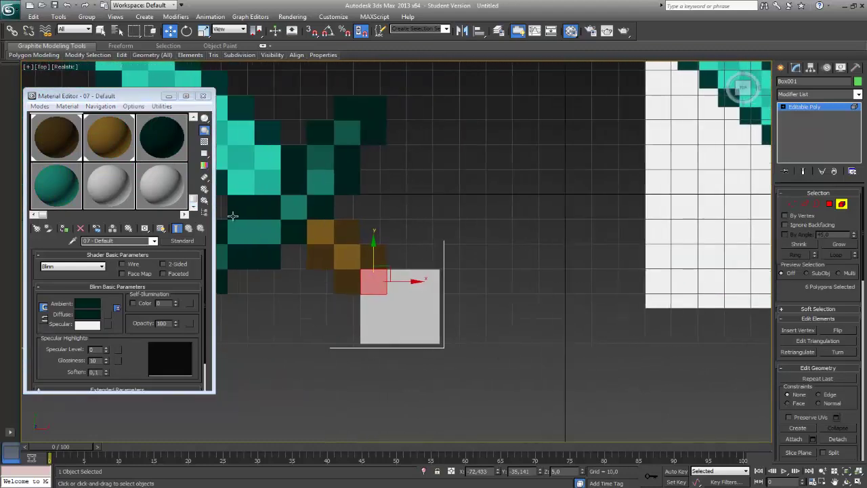
- Assign the near-black green material to the seven cubes surrounding the pommel's centre, and the teal material to the centre cube
click(372, 311)
ctrl+click(374, 332)
ctrl+click(400, 331)
ctrl+click(426, 331)
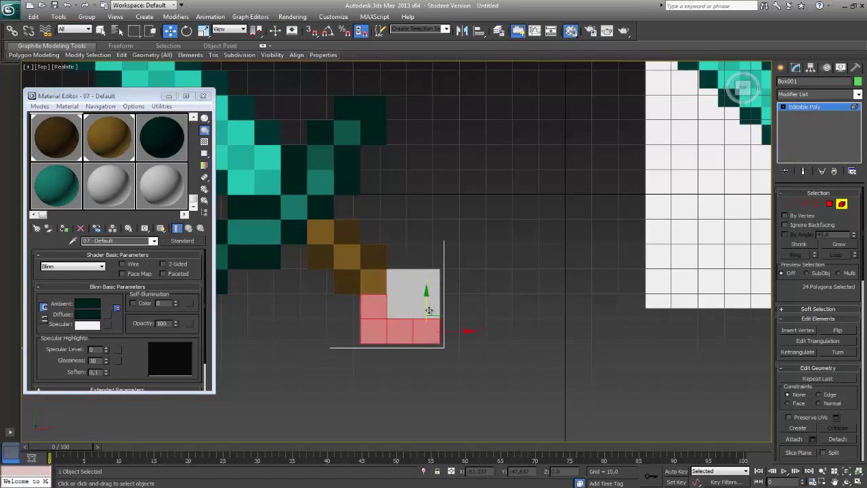
ctrl+click(426, 308)
ctrl+click(429, 287)
ctrl+click(400, 283)
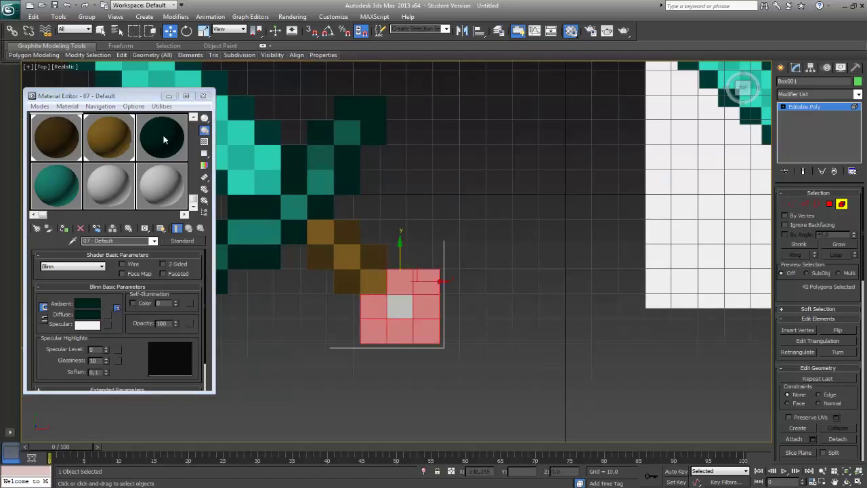
drag(174, 143, 403, 306)
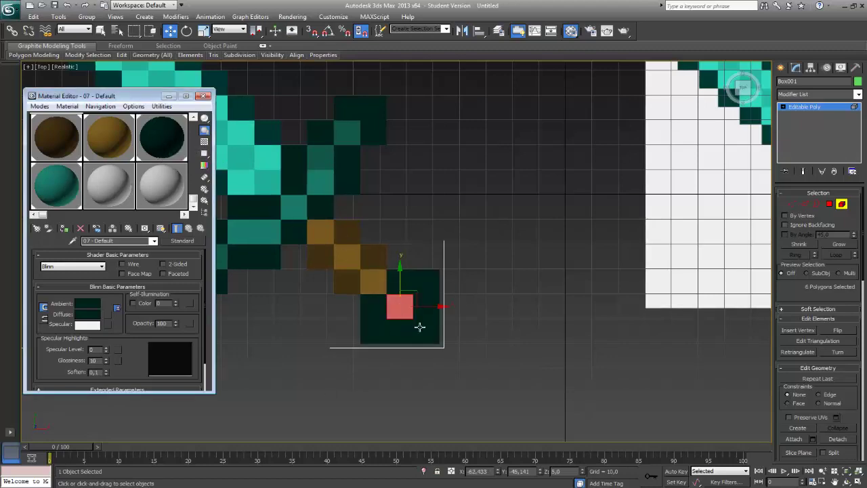
- Leave element editing, deselect the sword and inspect the coloured model with its blade lying horizontally
scroll(364, 252, down, 6)
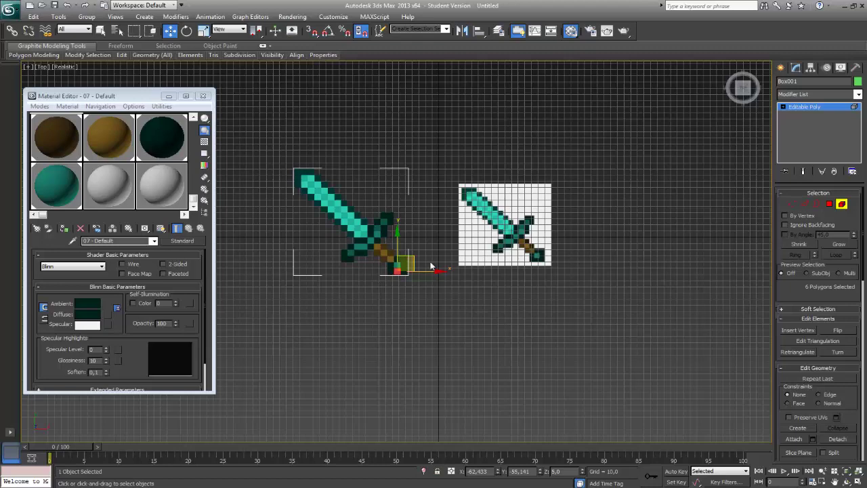
click(842, 204)
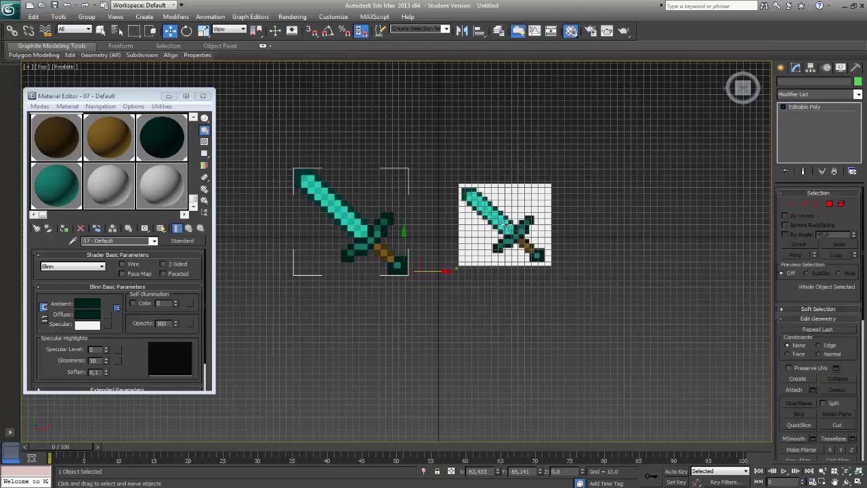
click(405, 293)
scroll(423, 292, up, 6)
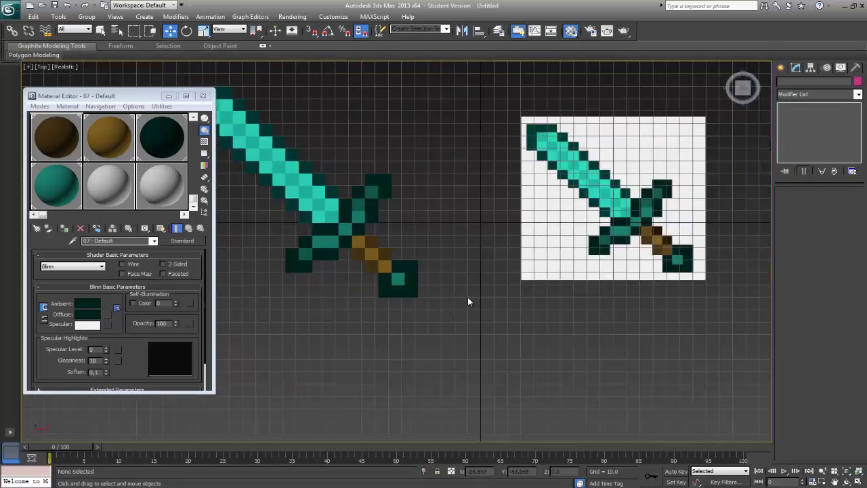
drag(730, 81, 667, 140)
scroll(561, 293, up, 4)
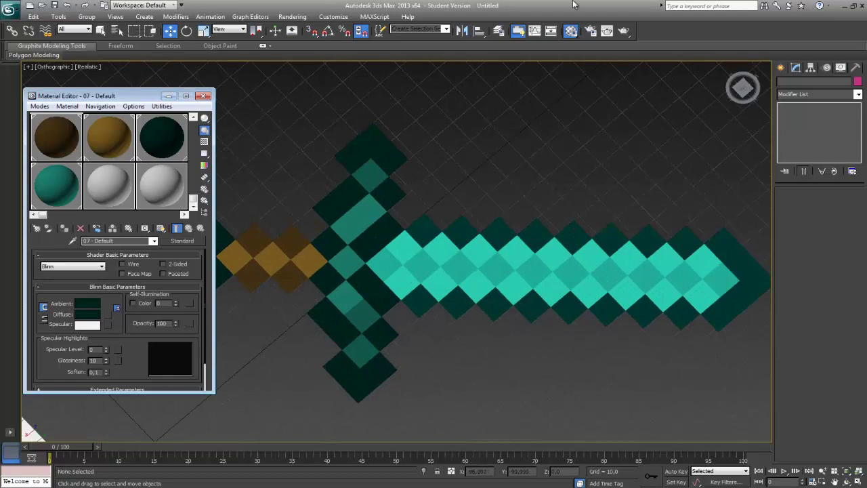
- Render the horizontal view of the sword with the Default Scanline Renderer, inspect the image full screen and close the render windows
key(m)
click(589, 36)
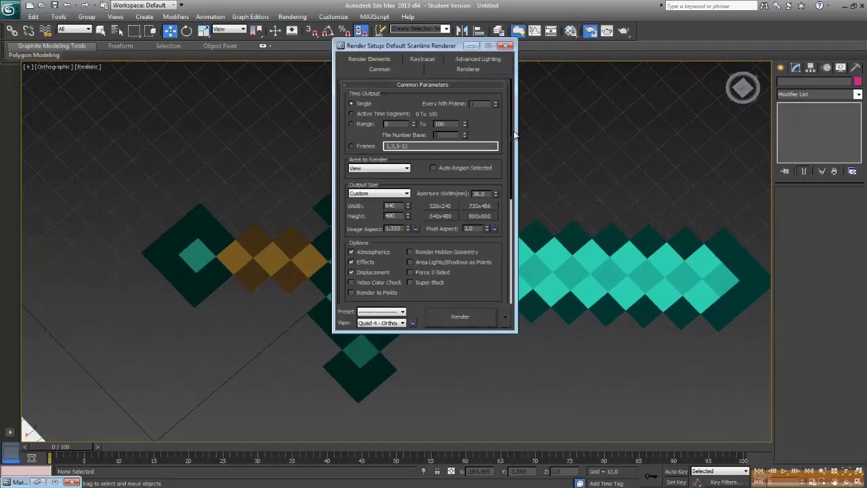
drag(515, 137, 818, 386)
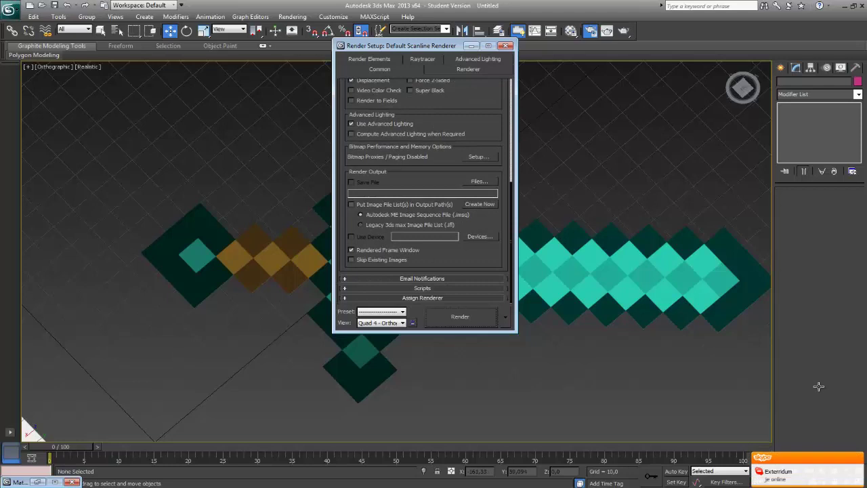
click(857, 458)
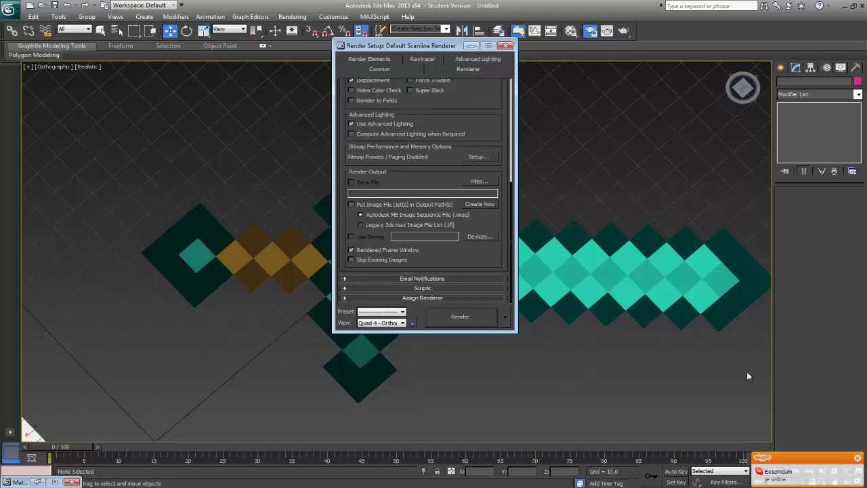
click(474, 310)
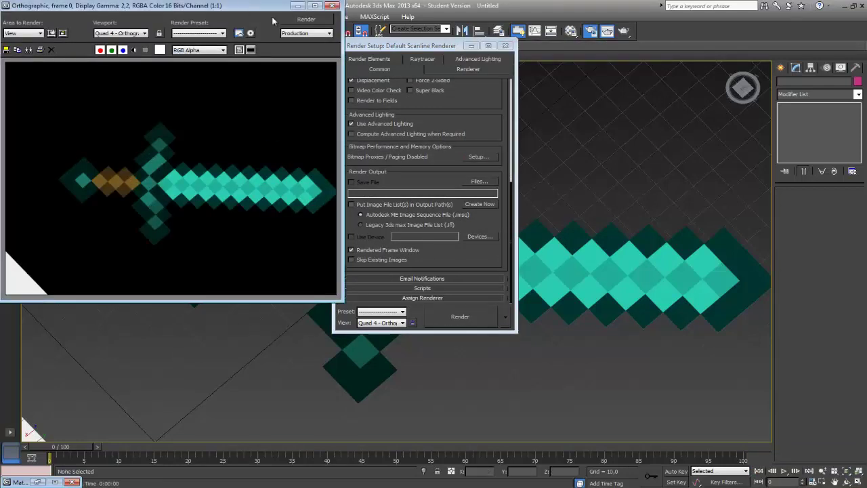
drag(241, 4, 436, 91)
key(super+Up)
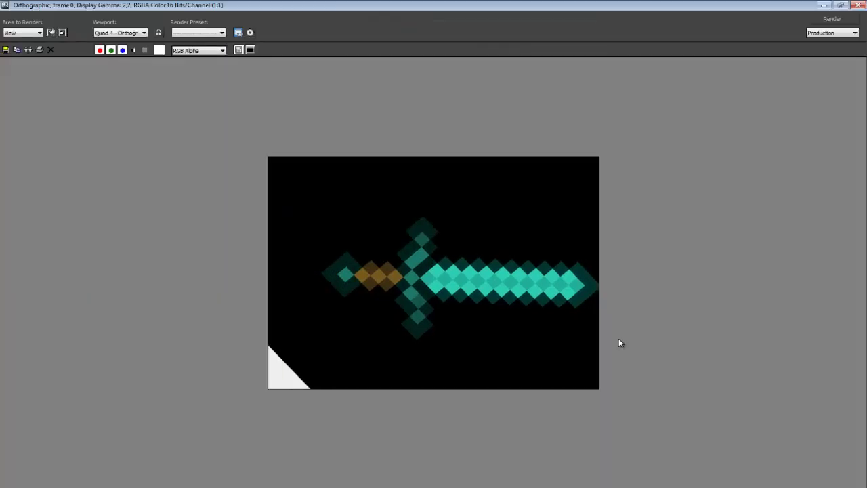
click(860, 4)
click(508, 47)
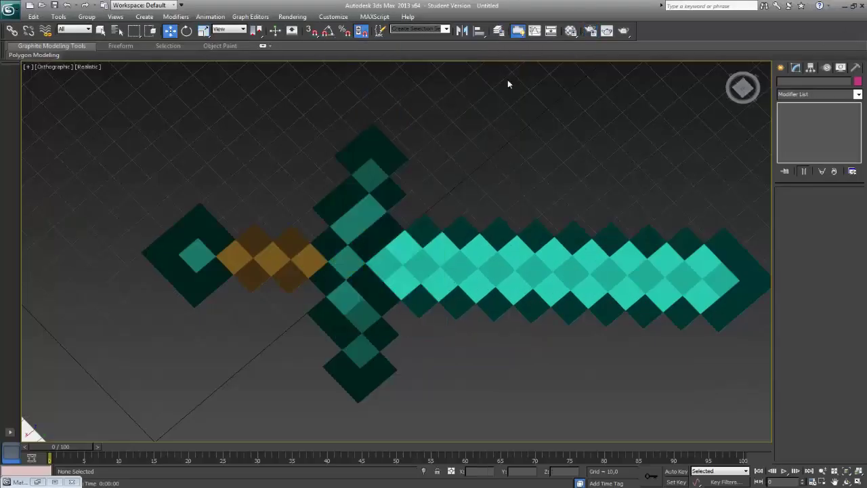
- Delete the reference image plane beside the sword
middle_drag(504, 174, 673, 36)
scroll(275, 317, down, 3)
click(275, 317)
key(Delete)
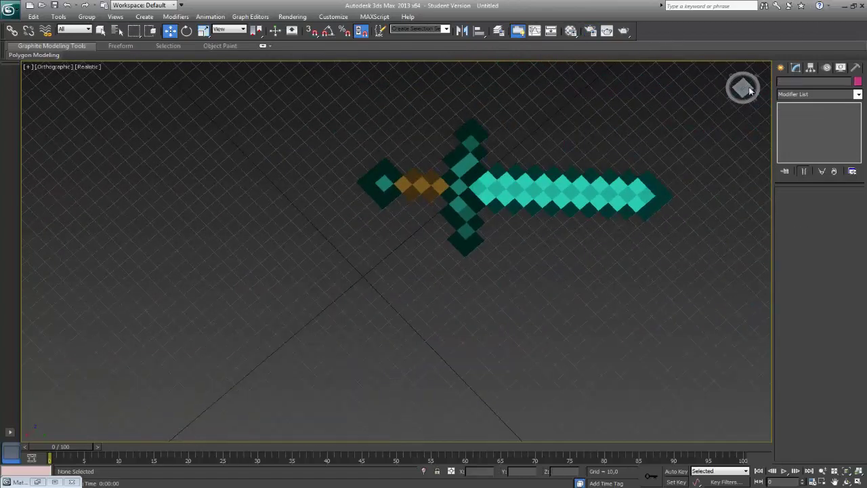
- Render the sword from an oblique angle that shows its thickness, and close the render windows
key(z)
drag(745, 88, 684, 62)
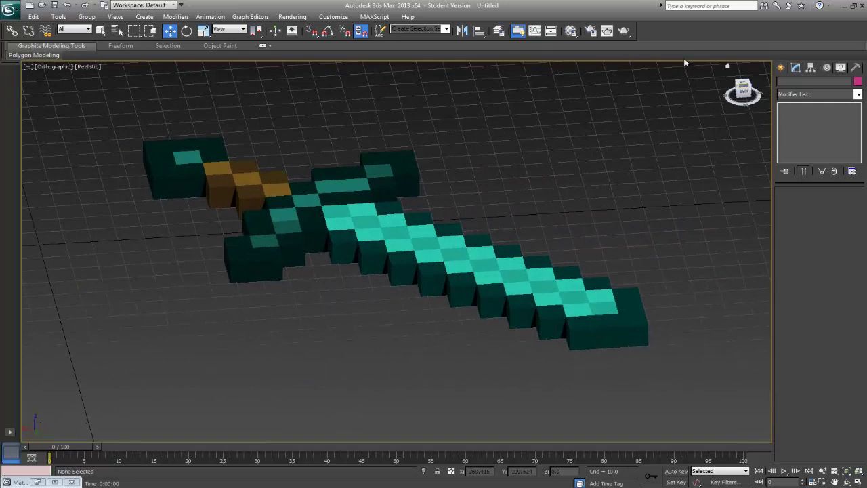
click(571, 31)
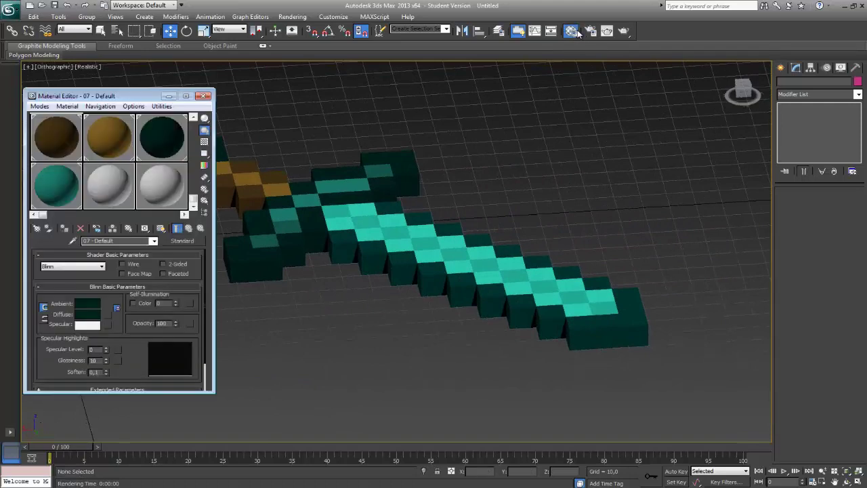
click(203, 96)
click(591, 31)
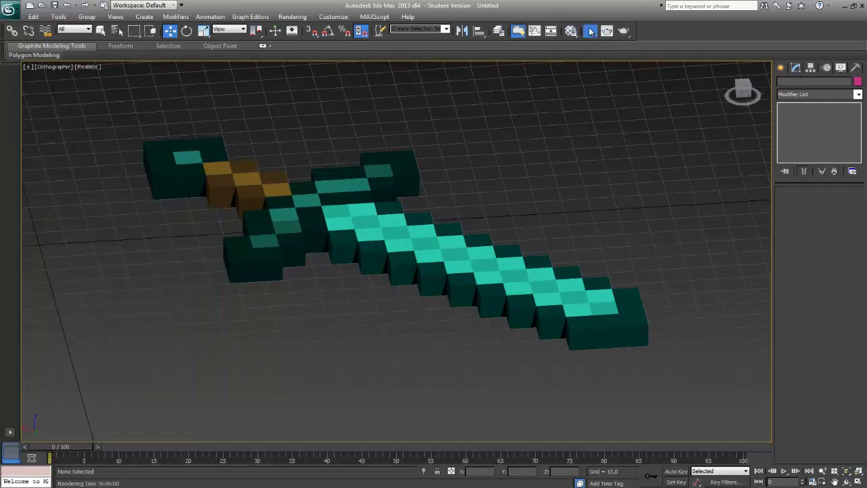
click(474, 324)
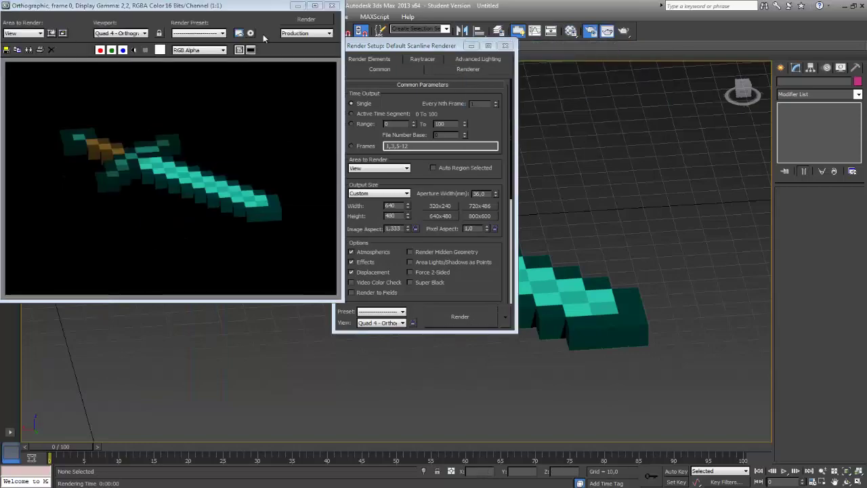
click(331, 6)
click(504, 45)
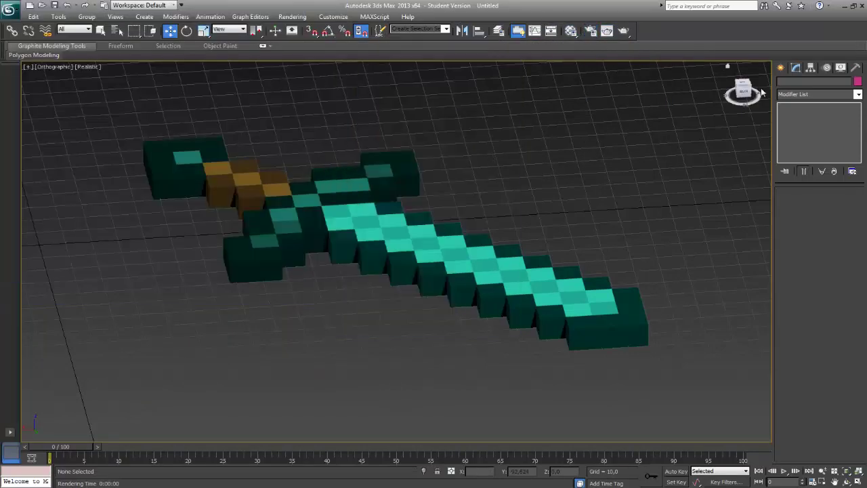
- Select the sword and enter element editing with a near-top view of its whole face
drag(740, 94, 653, 189)
scroll(670, 175, down, 5)
scroll(573, 268, up, 3)
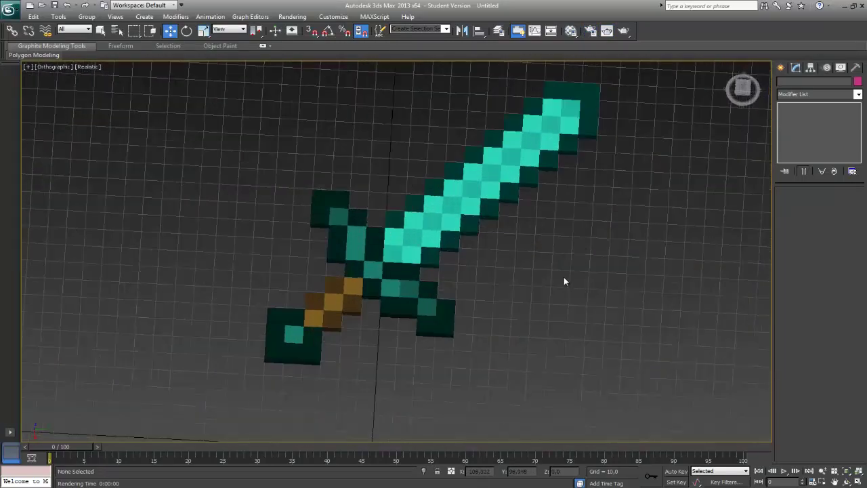
click(531, 143)
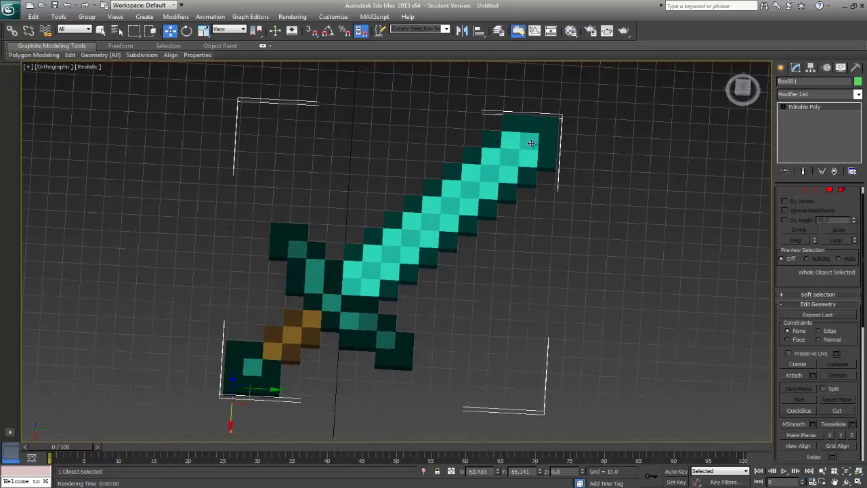
click(834, 193)
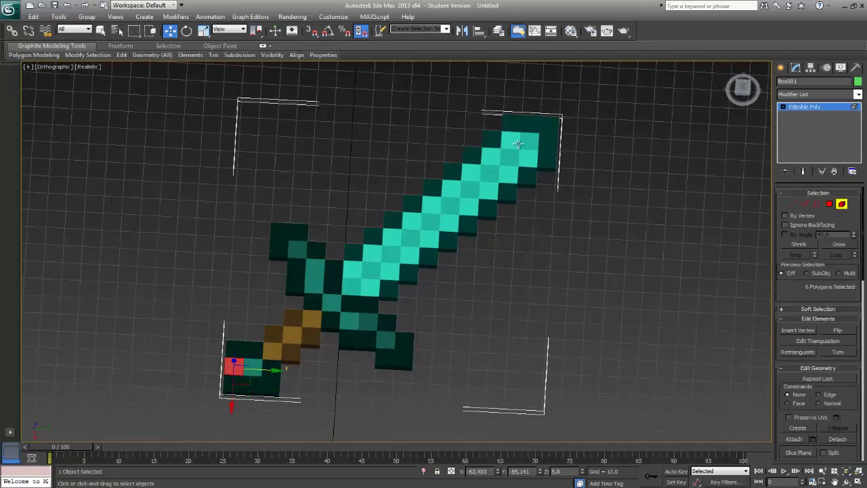
click(531, 143)
ctrl+click(507, 160)
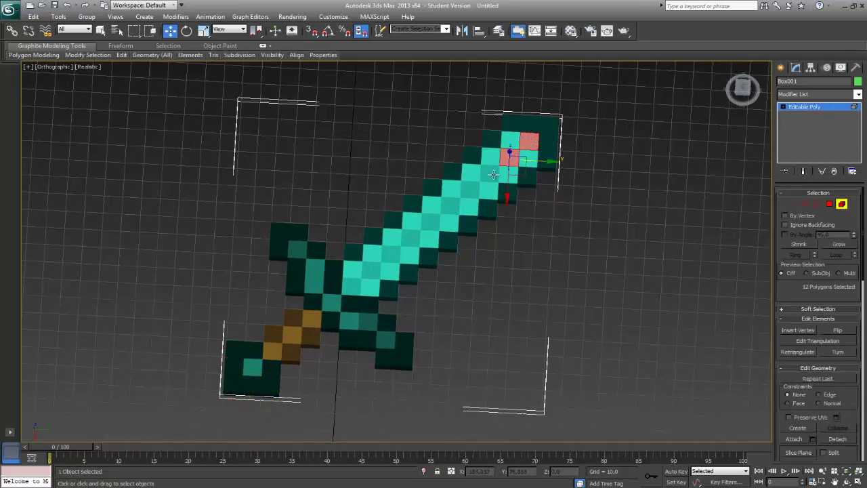
ctrl+click(516, 141)
ctrl+click(529, 158)
ctrl+click(507, 174)
ctrl+click(492, 173)
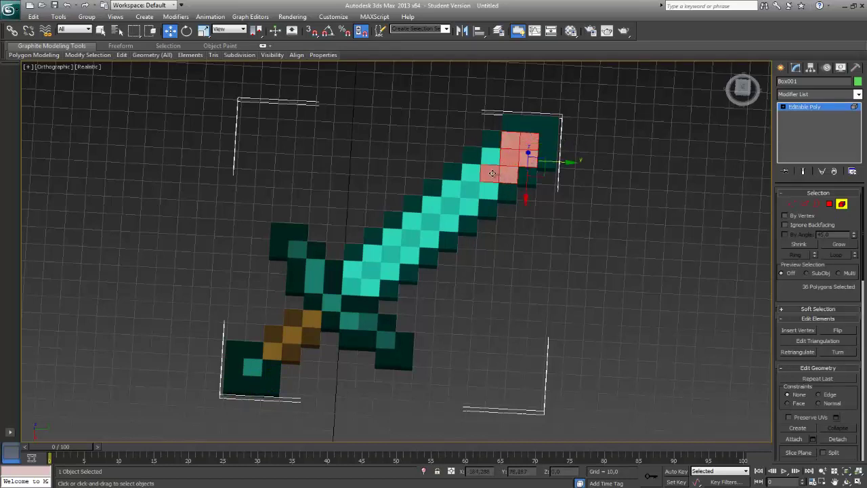
ctrl+click(493, 190)
ctrl+click(476, 191)
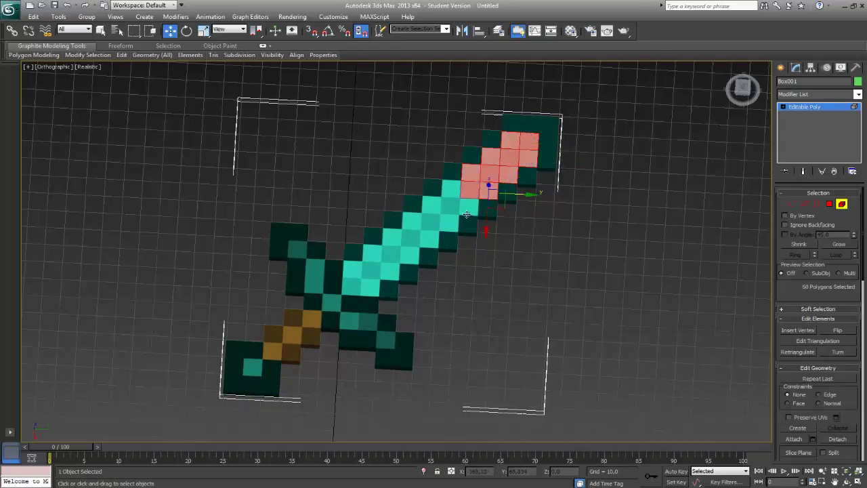
ctrl+click(467, 211)
ctrl+click(451, 207)
ctrl+click(454, 195)
ctrl+click(425, 207)
ctrl+click(450, 223)
ctrl+click(425, 228)
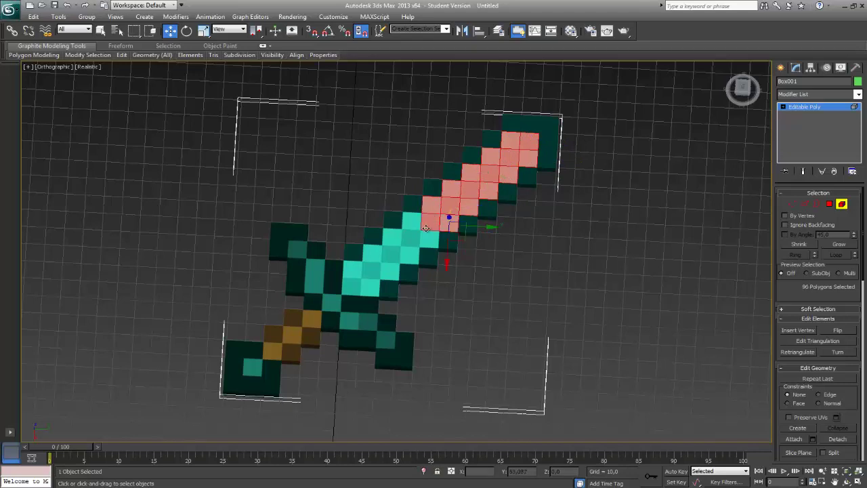
ctrl+click(426, 242)
ctrl+click(406, 239)
ctrl+click(396, 236)
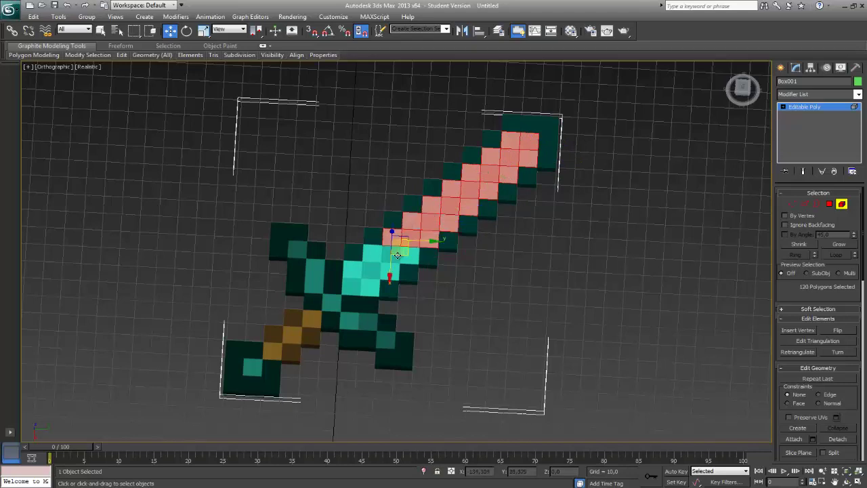
ctrl+click(391, 254)
ctrl+click(420, 260)
- Select all the light turquoise cubes inside the blade's dark outline, from the tip down to the guard
click(404, 255)
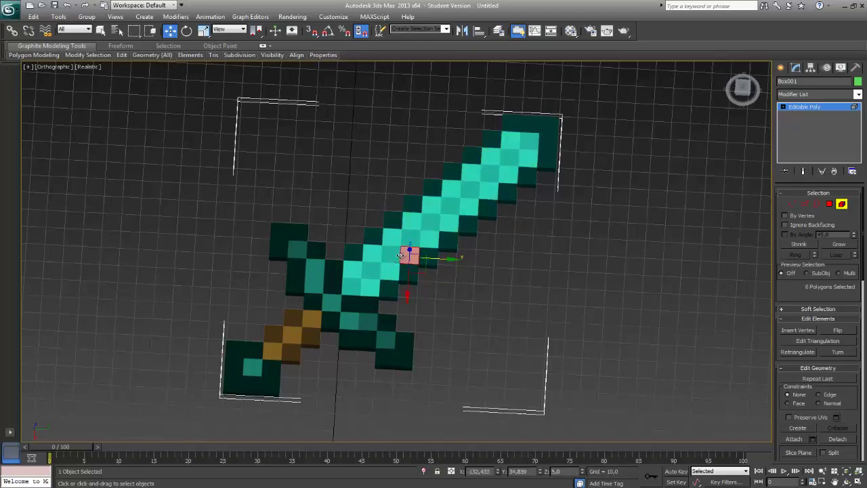
ctrl+click(391, 254)
ctrl+click(389, 236)
ctrl+click(406, 237)
ctrl+click(416, 223)
ctrl+click(433, 222)
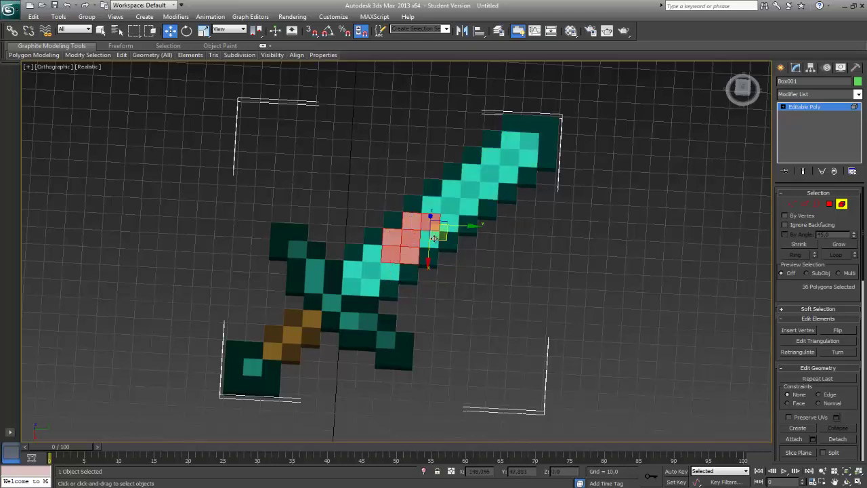
ctrl+click(434, 237)
ctrl+click(454, 220)
ctrl+click(451, 206)
ctrl+click(432, 205)
ctrl+click(451, 189)
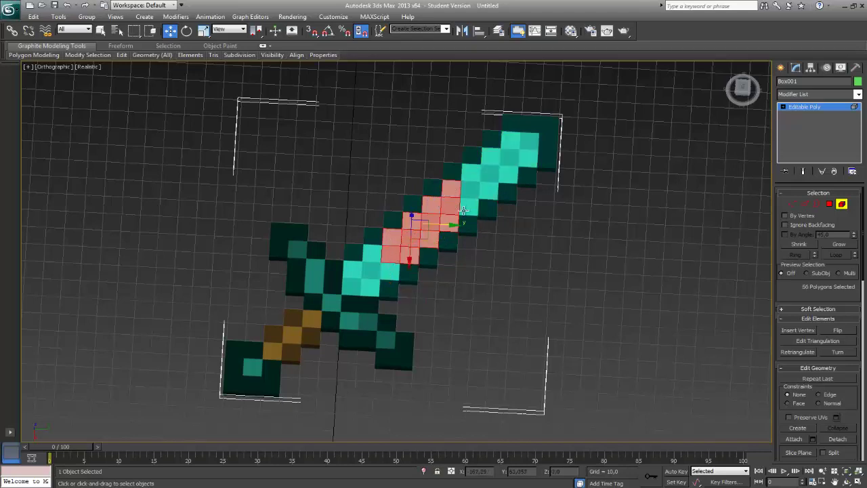
ctrl+click(465, 210)
ctrl+click(470, 190)
ctrl+click(490, 191)
ctrl+click(472, 174)
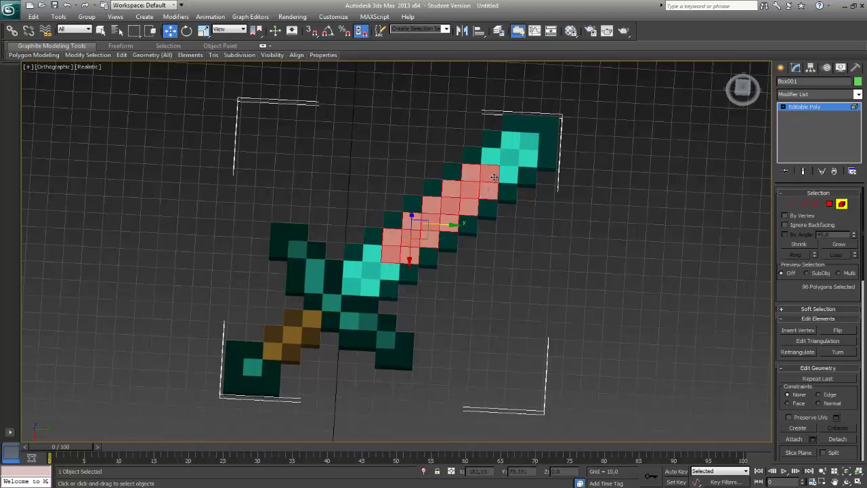
ctrl+click(489, 175)
ctrl+click(508, 174)
ctrl+click(528, 159)
ctrl+click(515, 156)
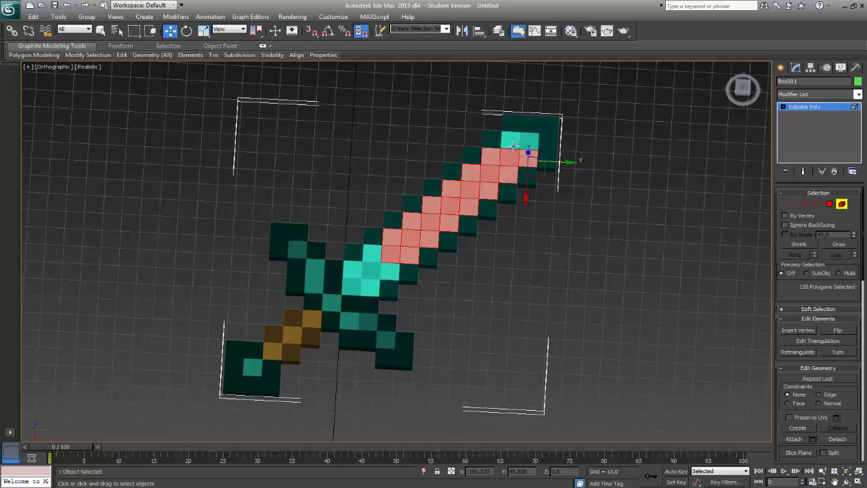
ctrl+click(387, 274)
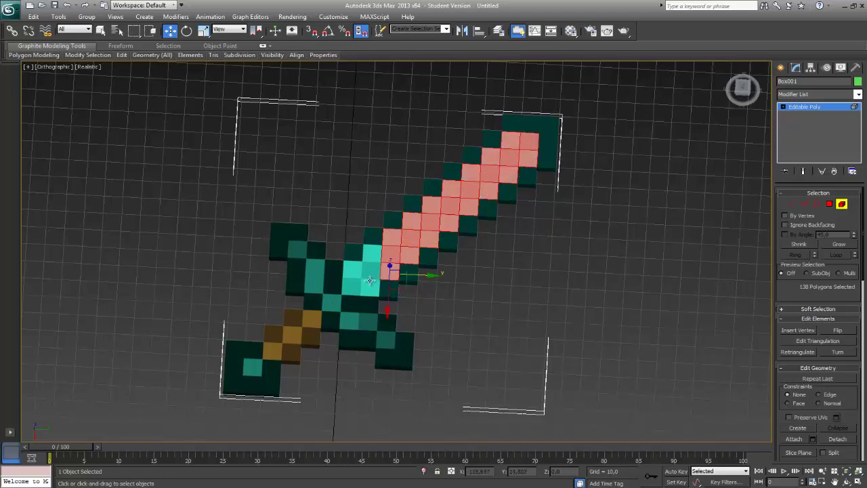
ctrl+click(371, 270)
ctrl+click(349, 275)
ctrl+click(352, 288)
ctrl+click(370, 286)
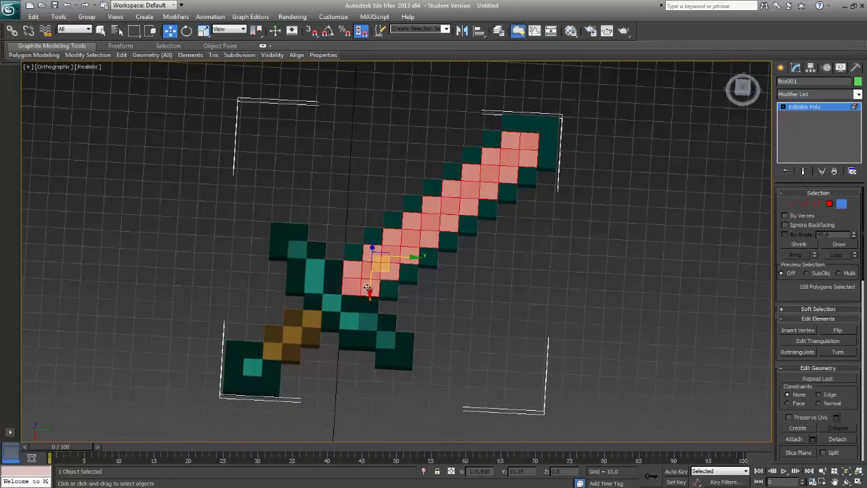
- Add the lighter teal cubes running across the middle of the guard to the element selection
ctrl+click(298, 249)
ctrl+click(314, 267)
ctrl+click(313, 283)
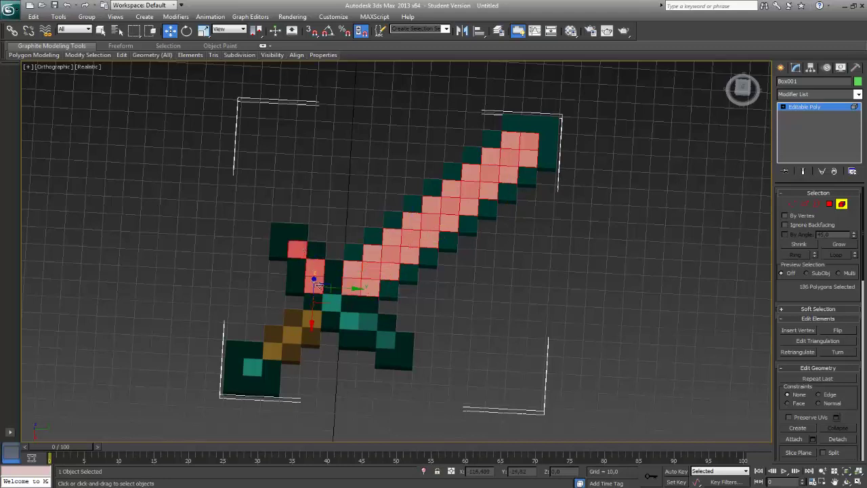
ctrl+click(331, 301)
ctrl+click(349, 317)
ctrl+click(366, 321)
ctrl+click(386, 339)
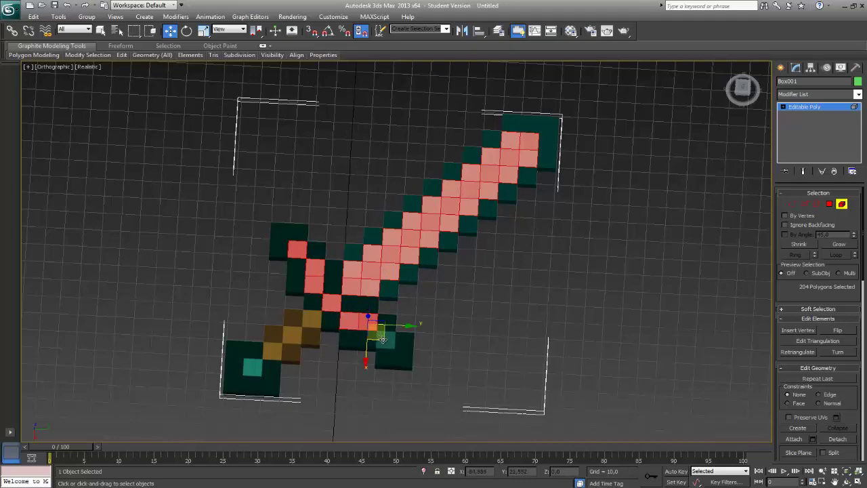
- Add the three light brown centre cubes of the handle and the pommel's teal centre cube to the selection
ctrl+click(311, 318)
ctrl+click(292, 333)
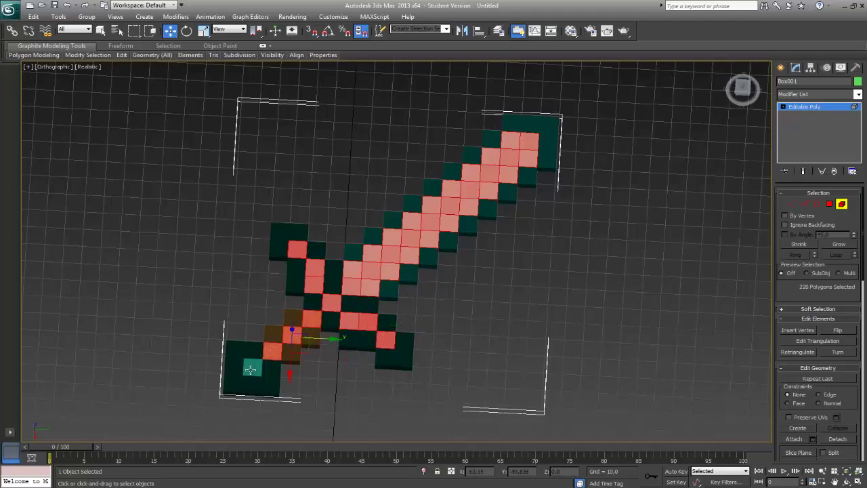
ctrl+click(250, 368)
- Scale the selected inner cubes to about 135% along Z so they stand out on both faces, and drop the selection
drag(743, 88, 664, 256)
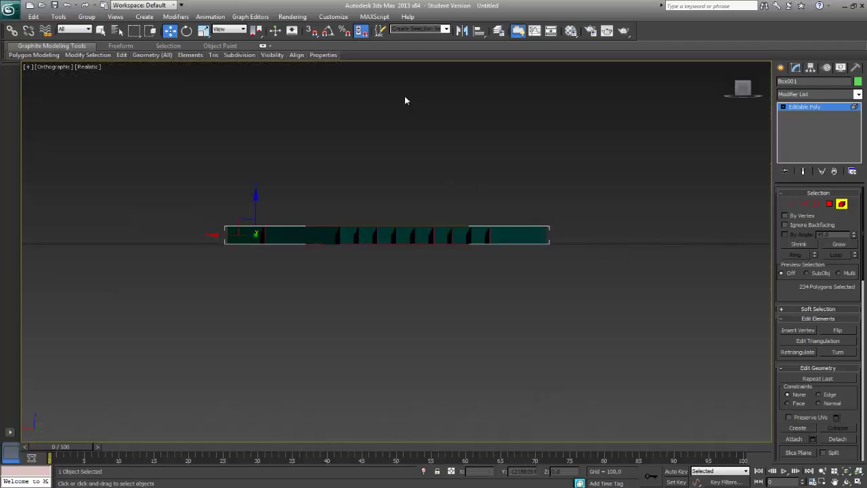
click(209, 32)
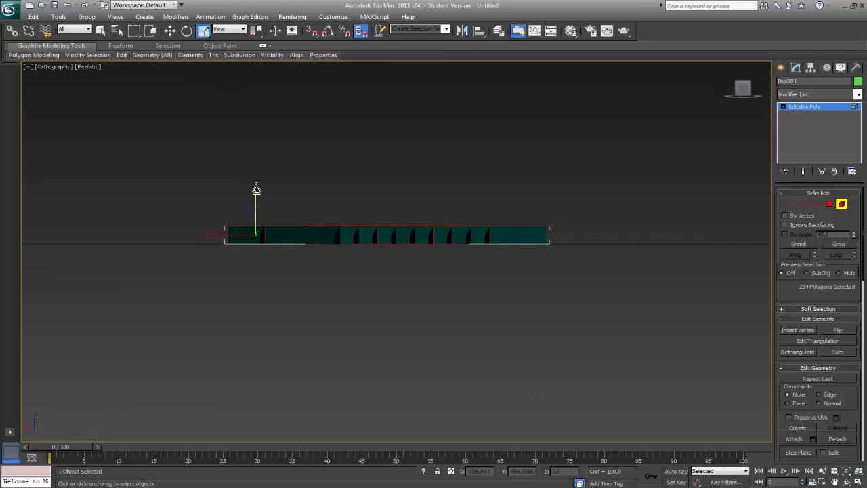
mouse_move(256, 190)
mouse_down()
mouse_move(254, 167)
mouse_move(254, 178)
mouse_up()
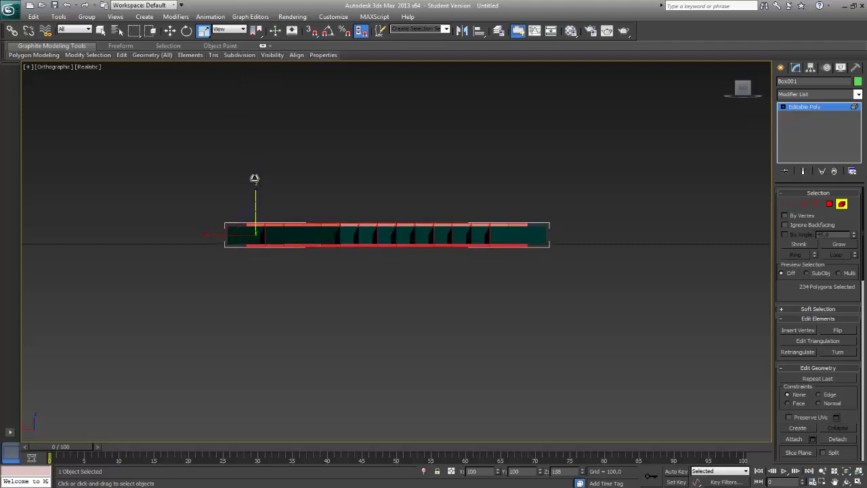
drag(744, 87, 786, 118)
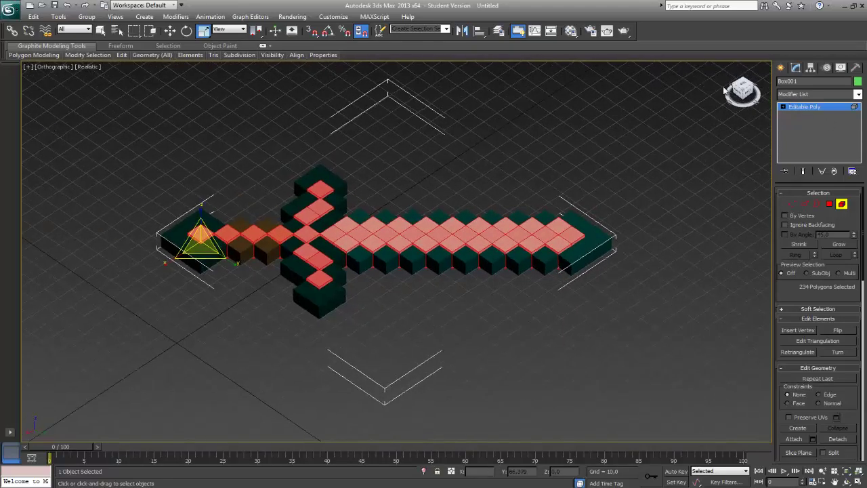
click(321, 175)
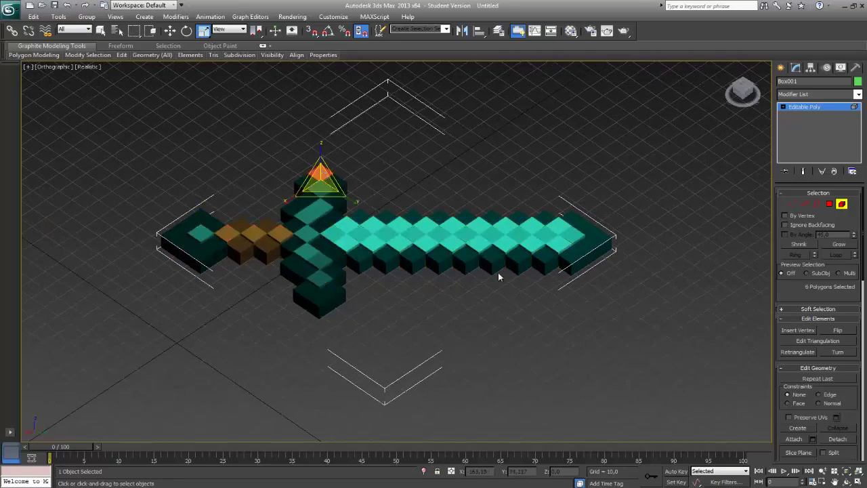
drag(745, 95, 746, 115)
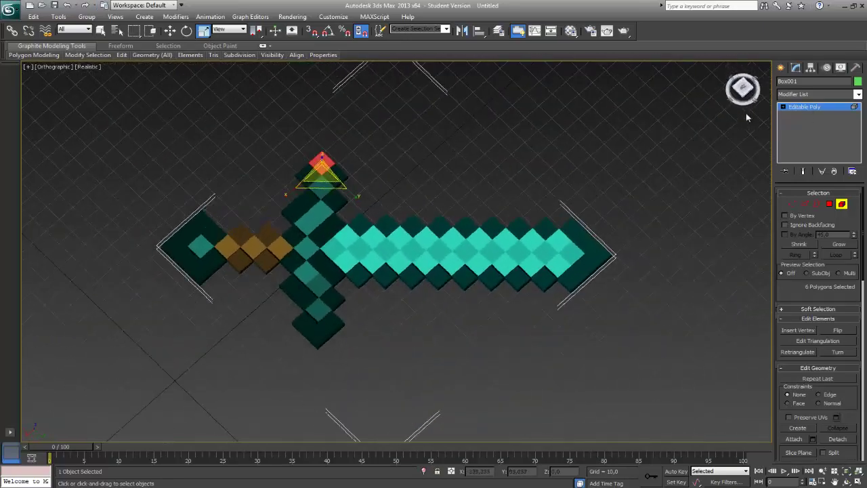
click(333, 249)
ctrl+click(361, 249)
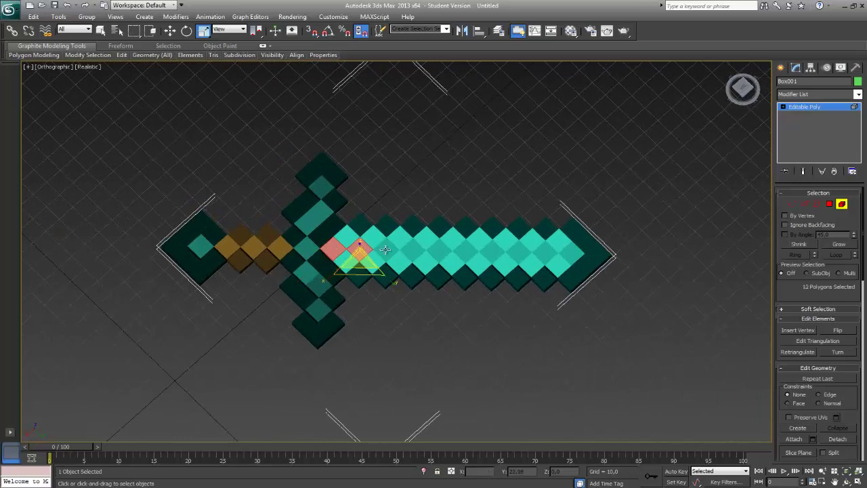
ctrl+click(387, 249)
ctrl+click(414, 249)
ctrl+click(440, 250)
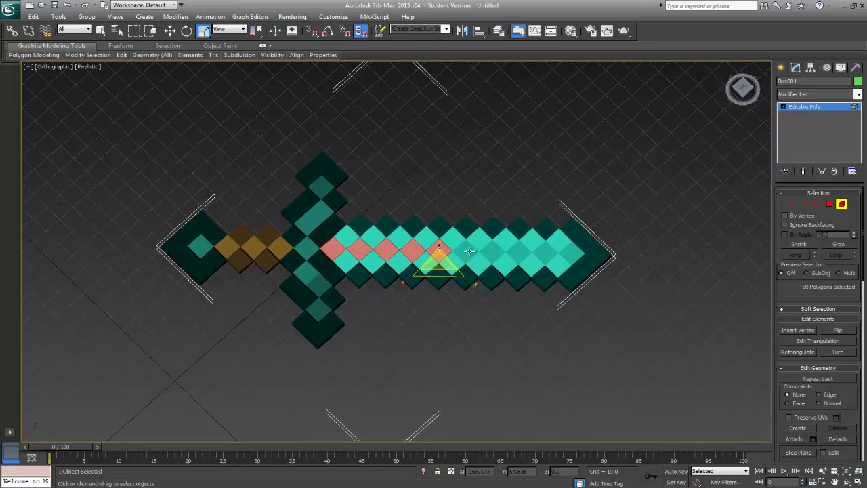
ctrl+click(468, 251)
ctrl+click(493, 250)
ctrl+click(520, 250)
ctrl+click(545, 251)
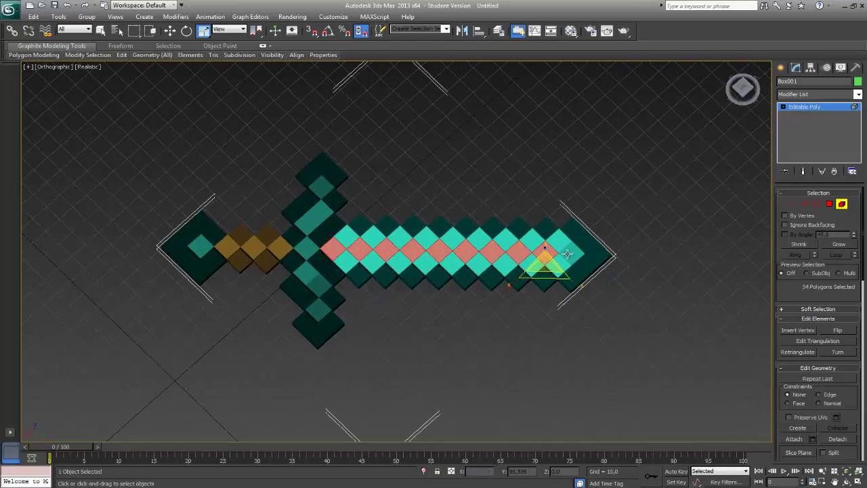
ctrl+click(570, 253)
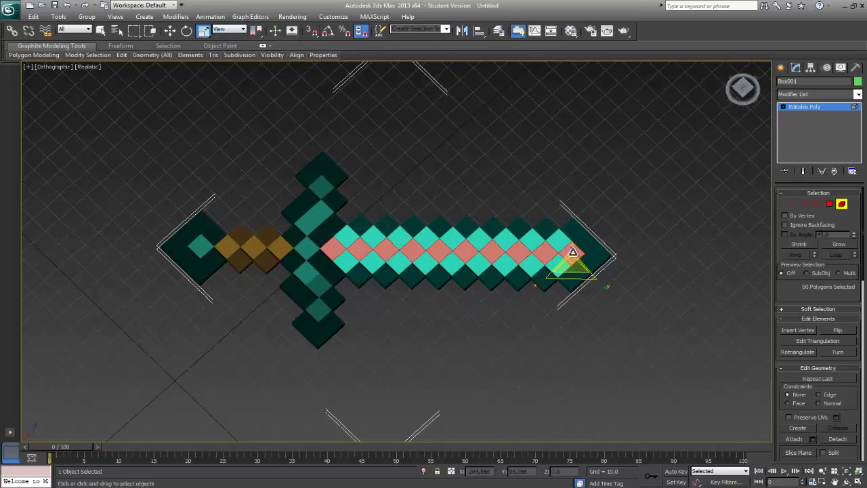
click(572, 252)
ctrl+click(546, 252)
click(547, 252)
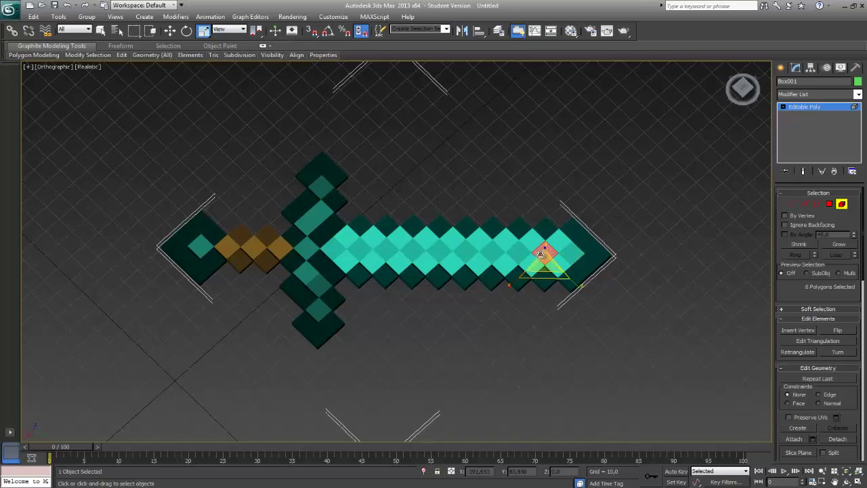
ctrl+click(570, 256)
ctrl+click(519, 253)
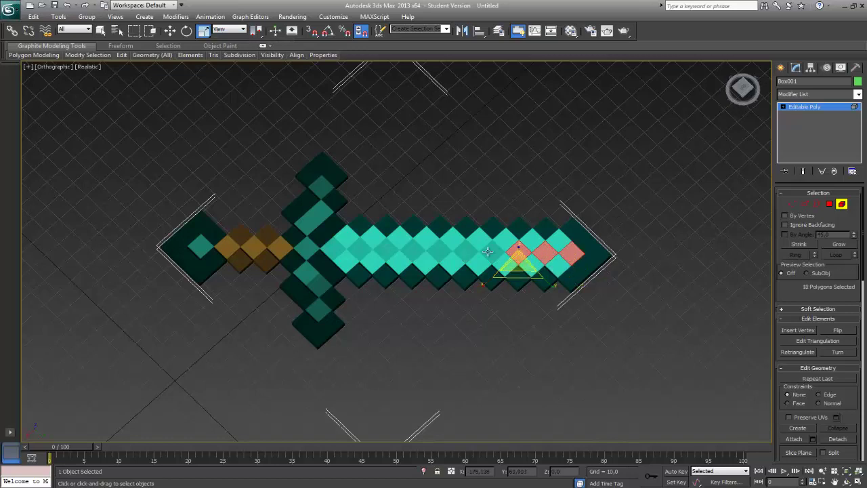
ctrl+click(492, 254)
ctrl+click(464, 252)
ctrl+click(438, 252)
ctrl+click(412, 252)
ctrl+click(372, 238)
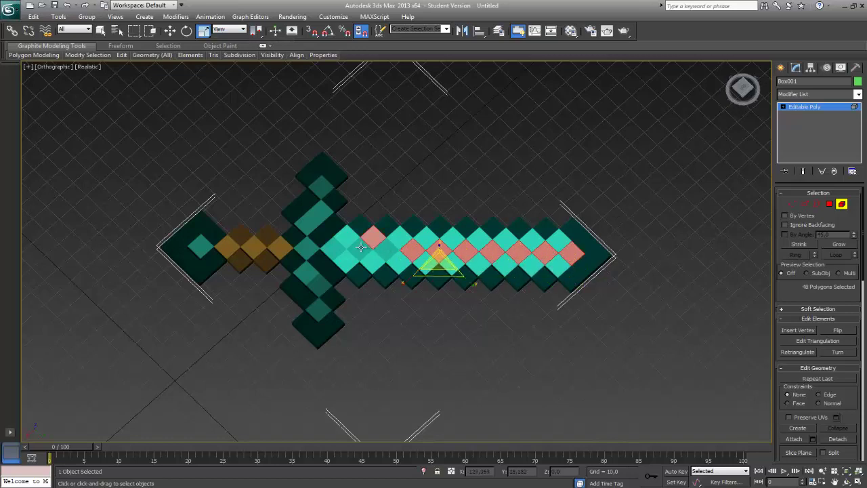
ctrl+click(351, 246)
click(371, 241)
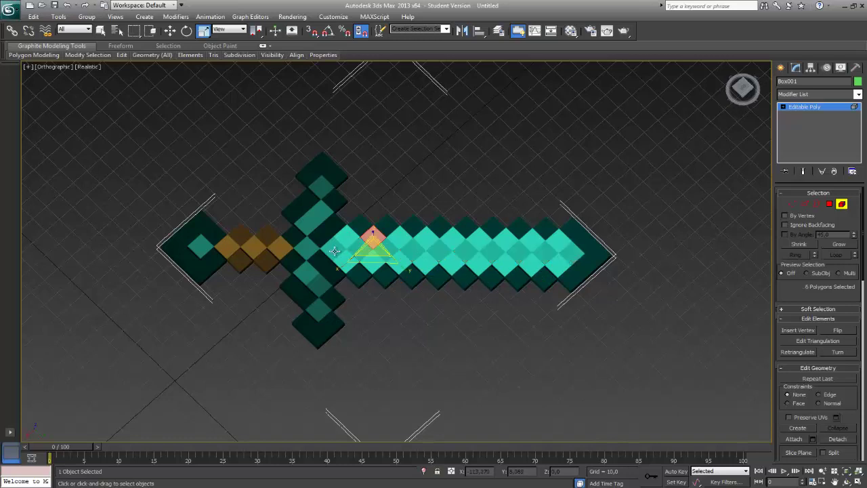
- Select the row of slightly darker turquoise cubes along the blade's centre line, from the guard to the tip
click(341, 249)
ctrl+click(356, 251)
ctrl+click(413, 249)
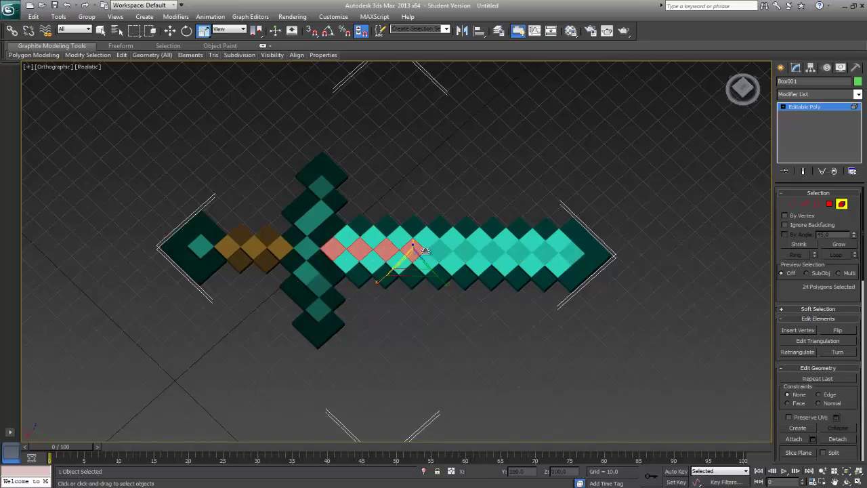
ctrl+click(441, 249)
shift+drag(473, 250, 566, 257)
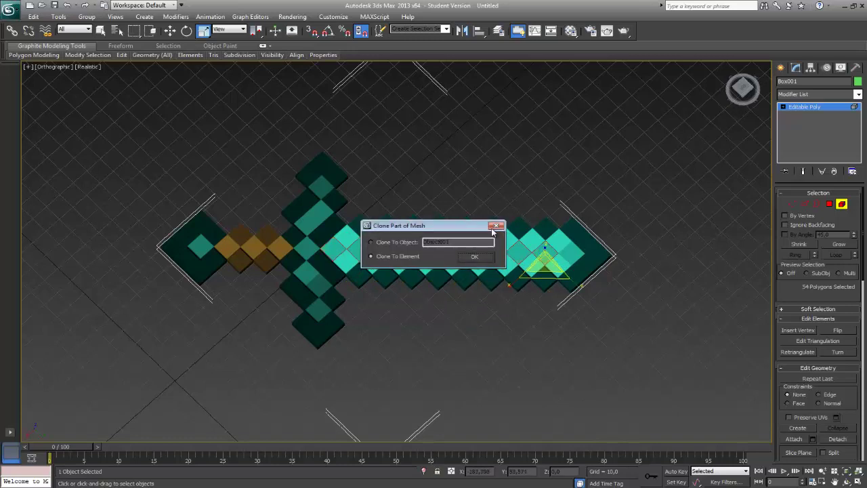
click(495, 226)
ctrl+click(566, 253)
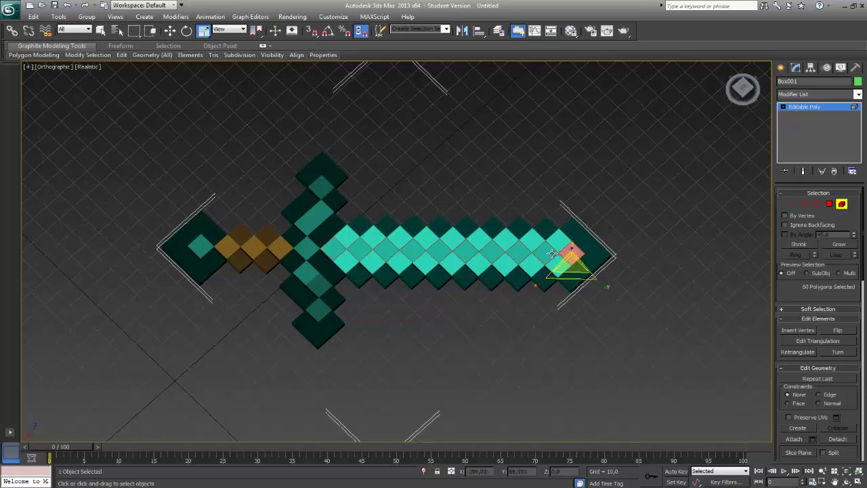
- Add the remaining darker turquoise centre-line cubes of the blade to the selection, working from the tip back to the guard
ctrl+click(546, 251)
ctrl+click(519, 251)
ctrl+click(493, 250)
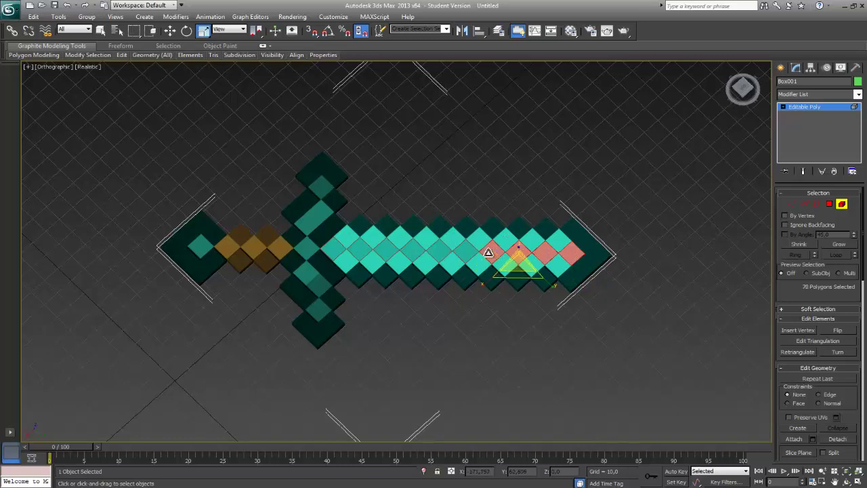
ctrl+click(467, 250)
ctrl+click(439, 251)
ctrl+click(413, 250)
ctrl+click(387, 249)
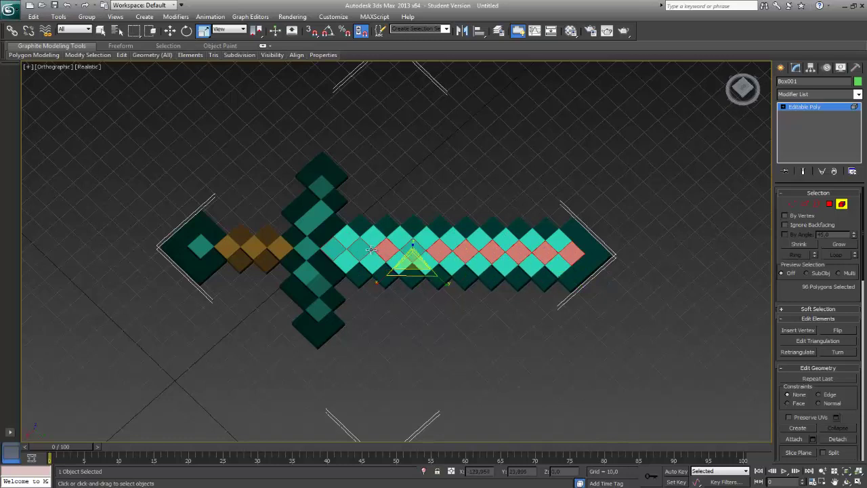
ctrl+click(361, 249)
ctrl+click(339, 248)
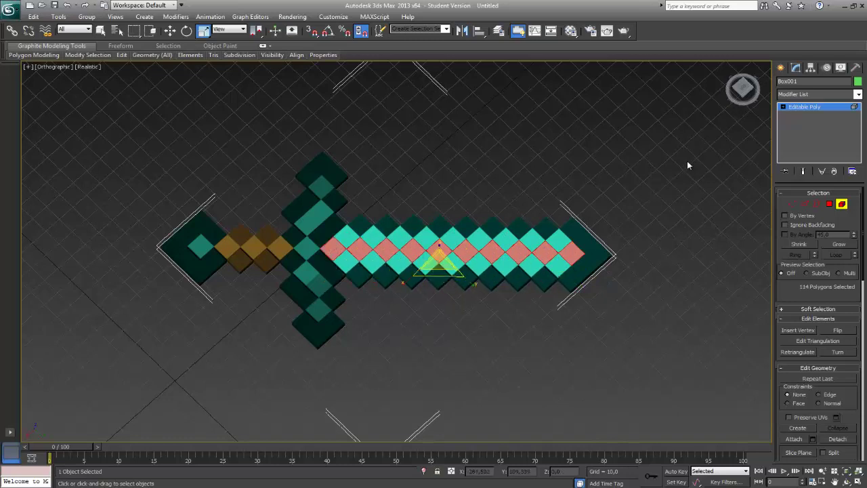
- Scale the selected centre-line cubes up slightly along Z so they stand out from both blade faces, and drop the selection
drag(749, 98, 739, 411)
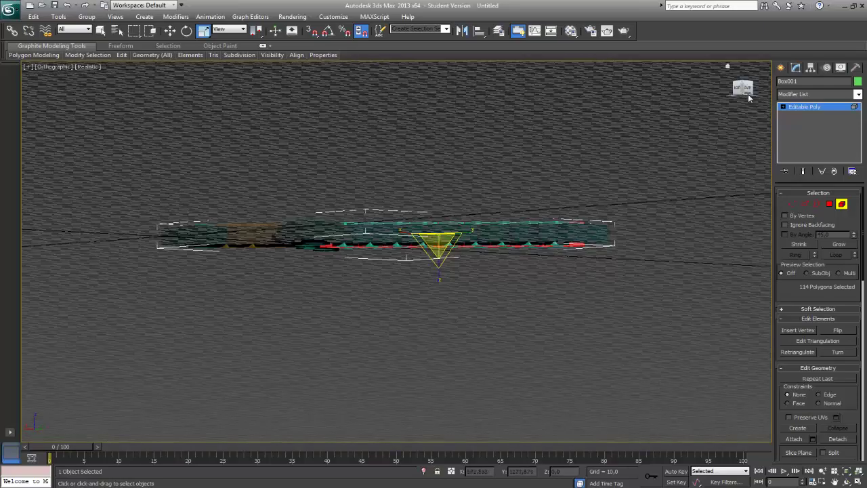
click(748, 90)
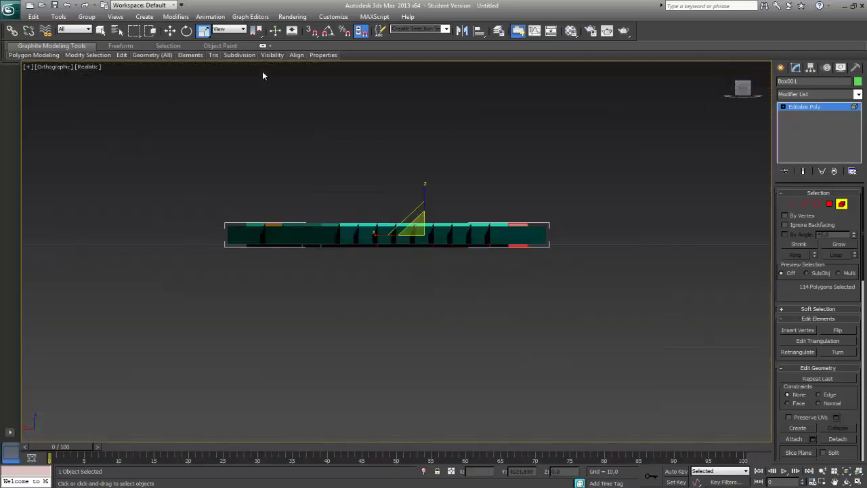
drag(422, 188, 423, 177)
click(459, 233)
middle_drag(668, 233, 676, 247)
drag(740, 93, 640, 60)
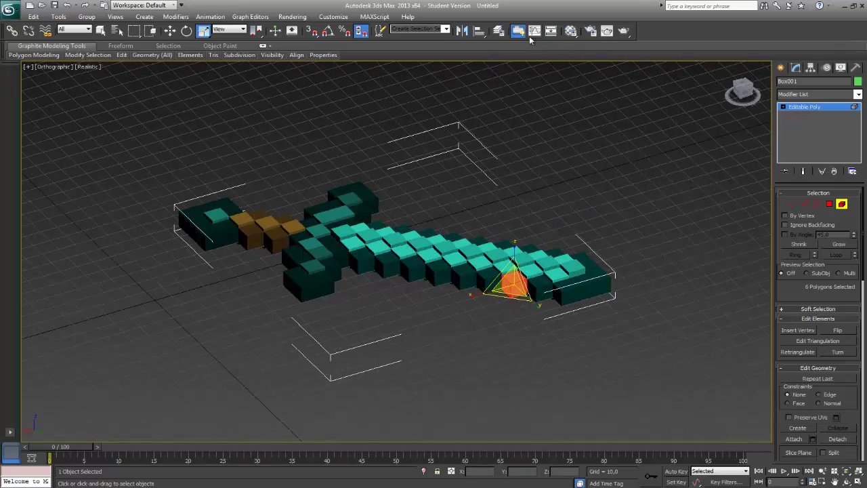
- Render the orthographic view of the sword at 640 × 480 and close the rendered image
click(589, 30)
click(475, 317)
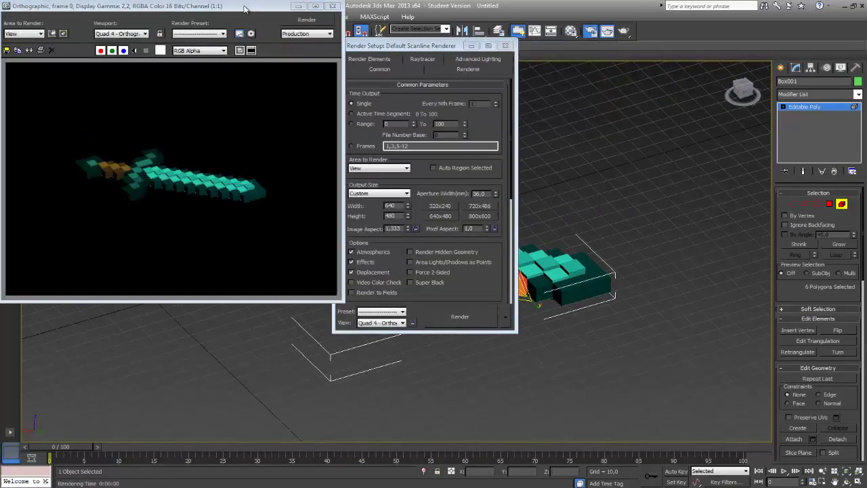
drag(245, 9, 405, 96)
click(495, 94)
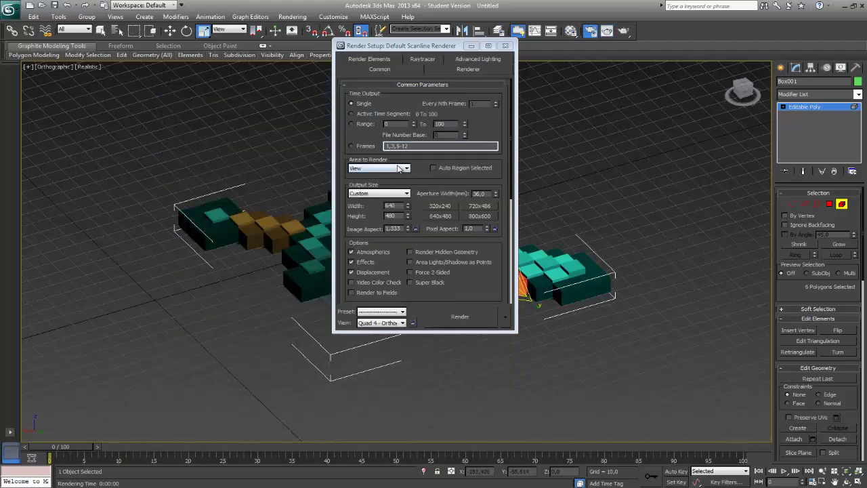
- Set the render output size to HDTV (video) at 1280 × 720, render the sword, and close the image and render settings
click(400, 168)
click(367, 221)
click(379, 193)
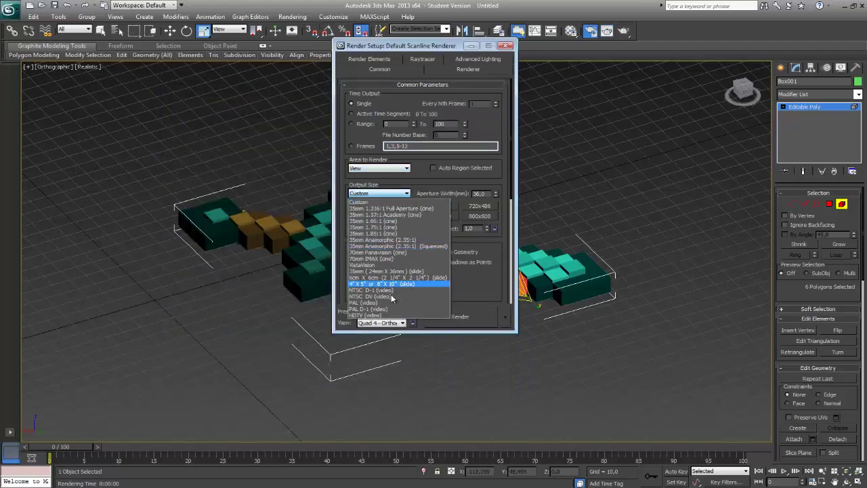
click(389, 316)
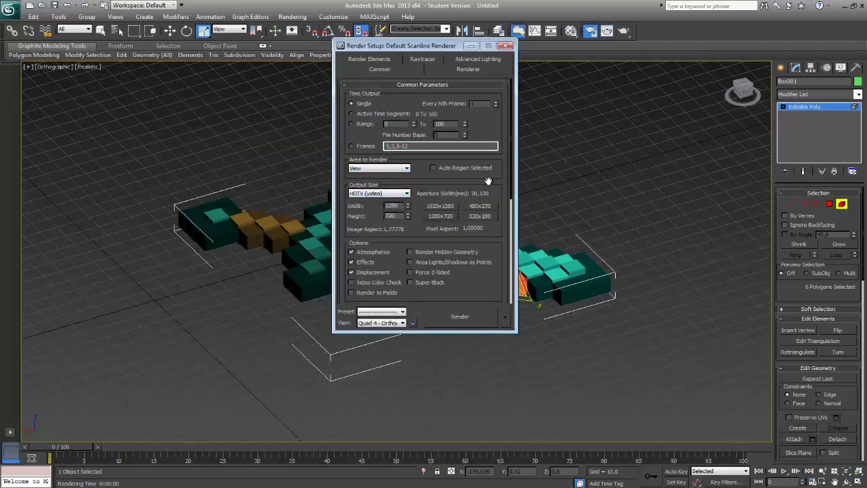
click(449, 316)
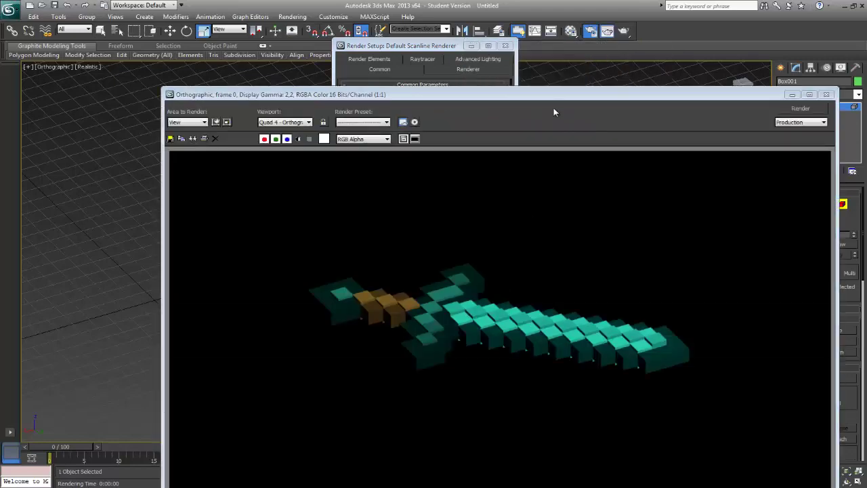
drag(553, 98, 486, 22)
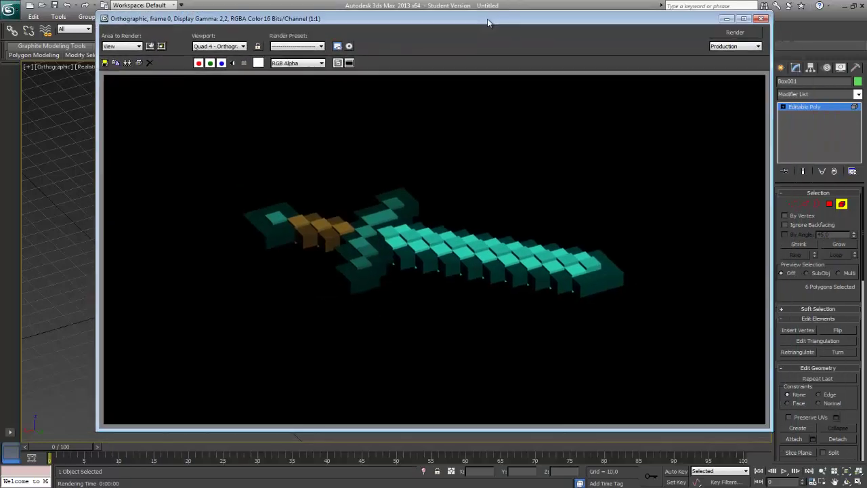
click(761, 19)
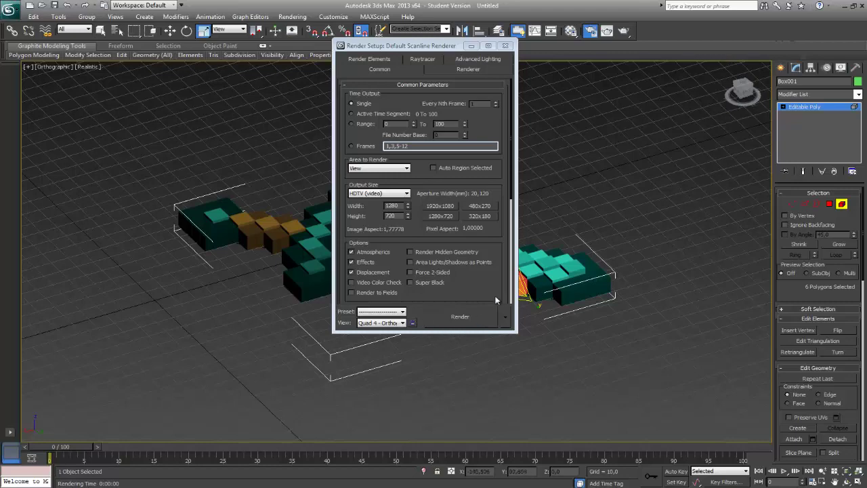
click(504, 45)
- Deselect the blade cube and render a closer view of the whole sword, closing the image and render settings
click(640, 226)
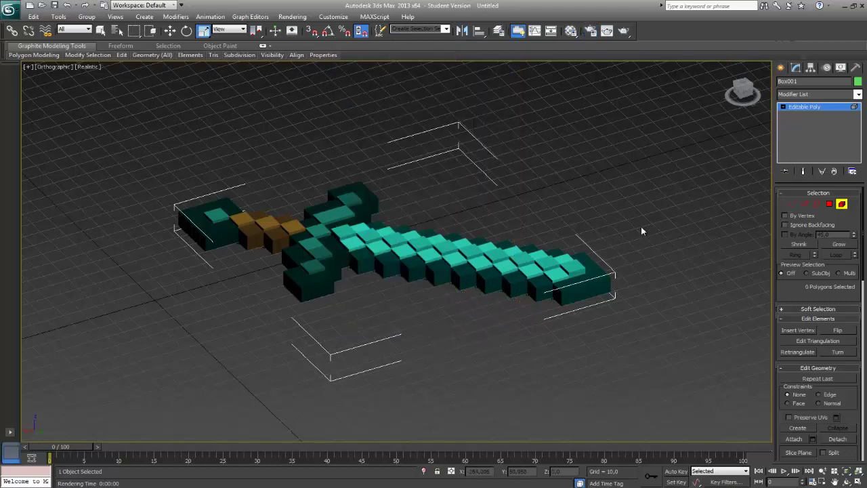
scroll(585, 246, up, 4)
scroll(554, 253, down, 1)
middle_drag(554, 253, 575, 273)
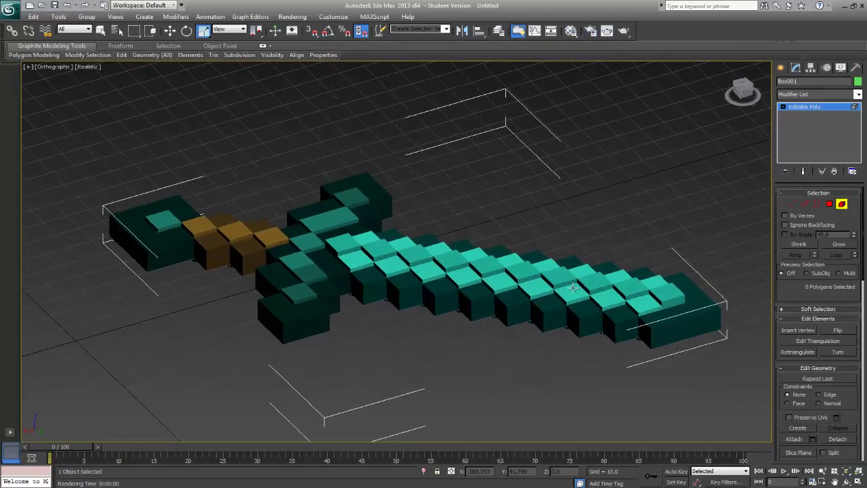
click(588, 31)
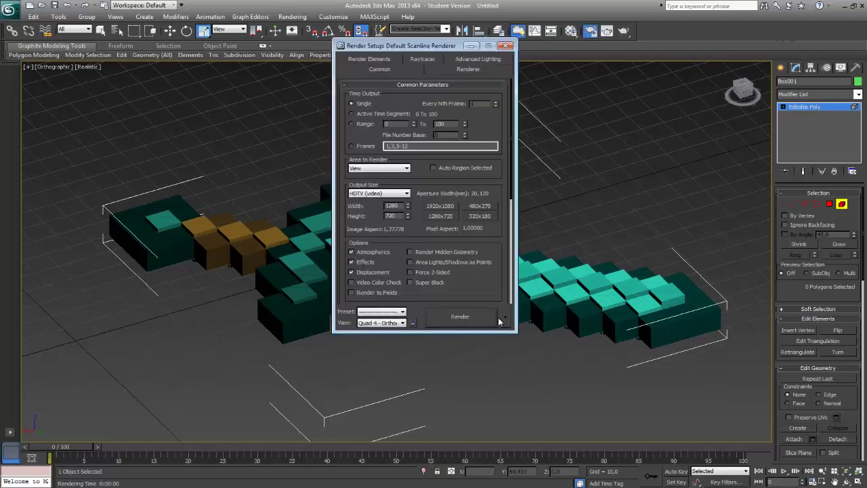
click(471, 320)
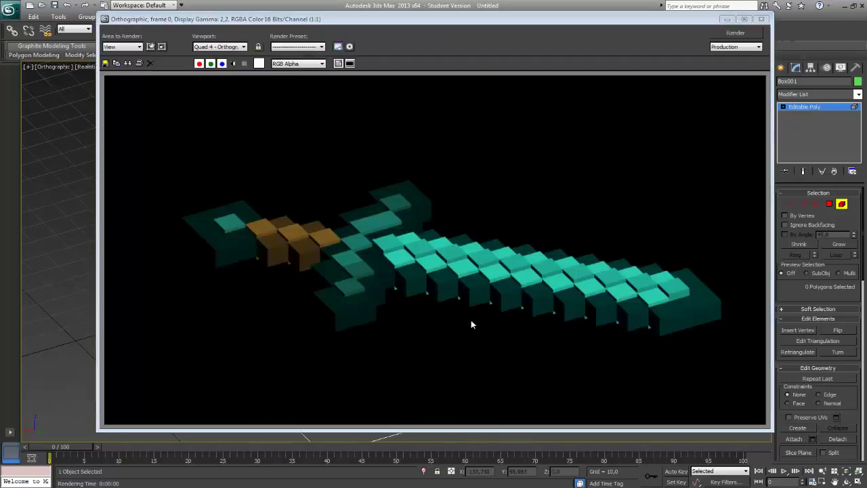
click(761, 19)
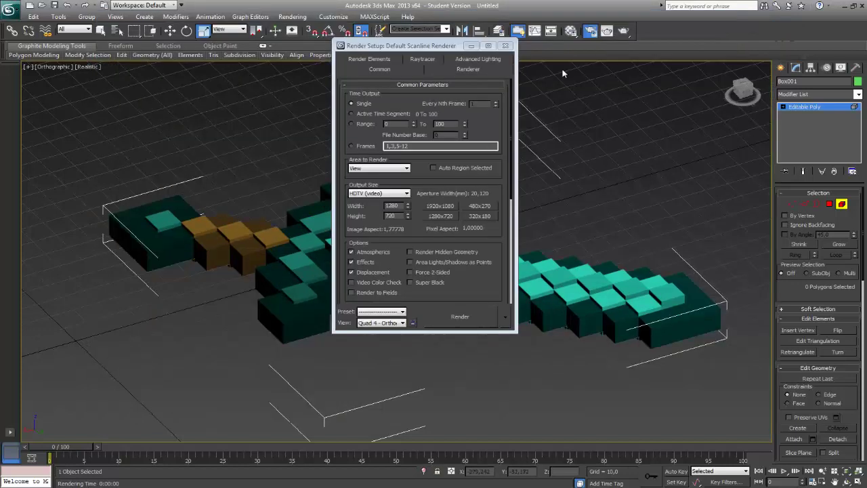
click(505, 46)
- Prepare an export of the scene in gw::OBJ-Exporter format over the existing sword- diamond file, and cancel it
click(10, 8)
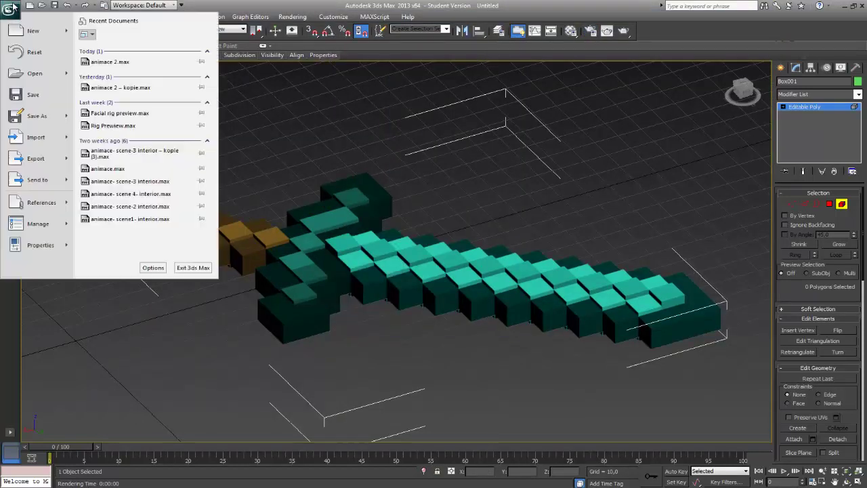
mouse_move(36, 161)
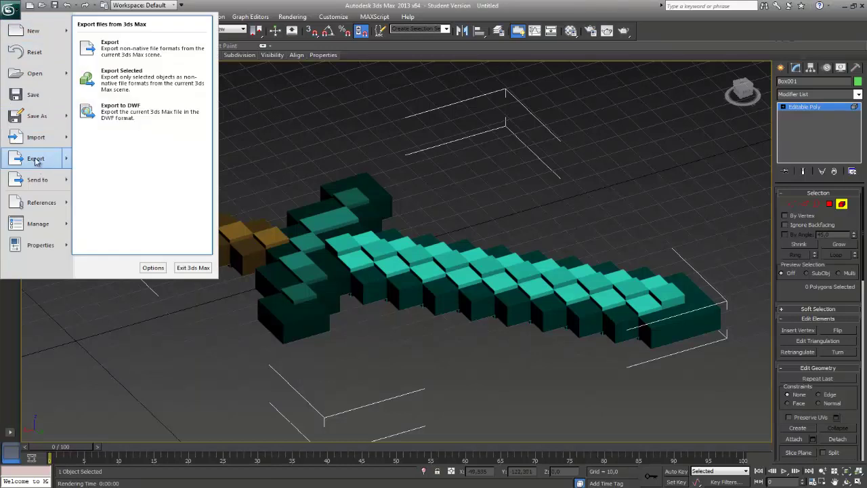
click(132, 48)
click(85, 224)
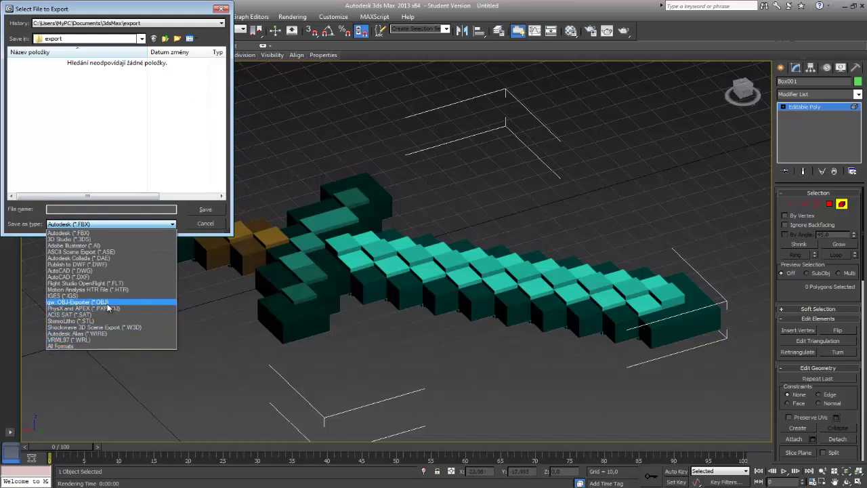
click(81, 301)
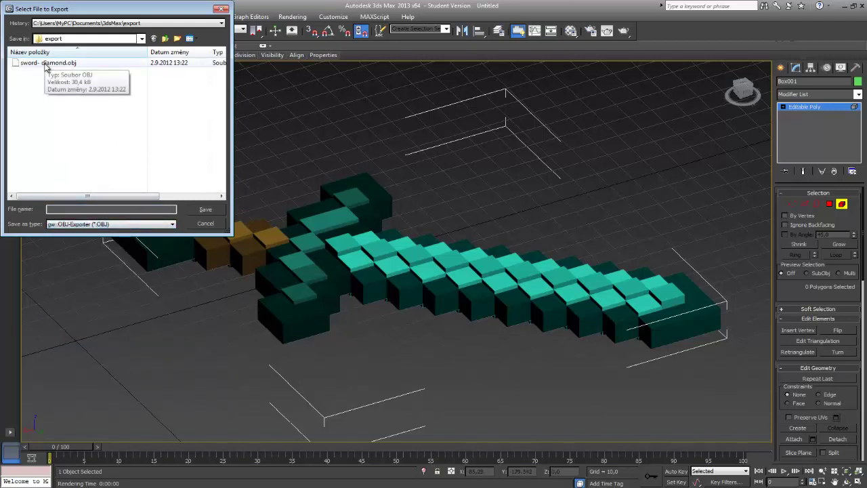
click(46, 63)
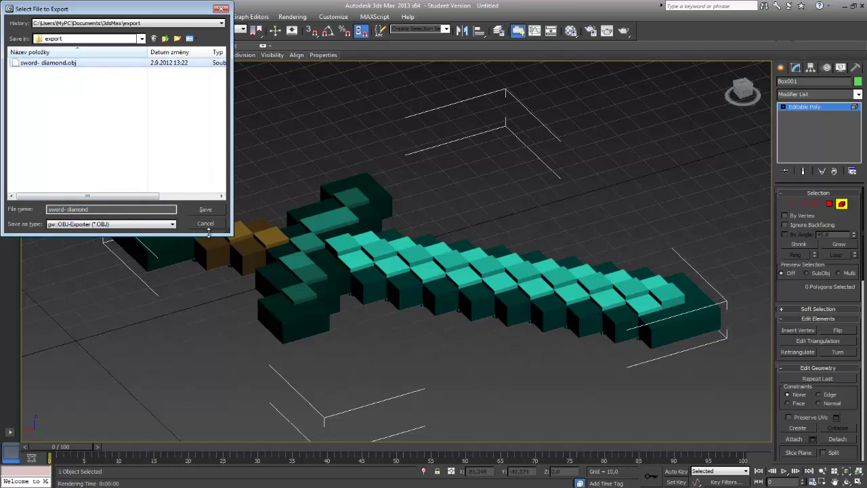
click(206, 224)
- Examine the finished sword from above, below and at an angle, both close up and from a distance
scroll(674, 219, down, 3)
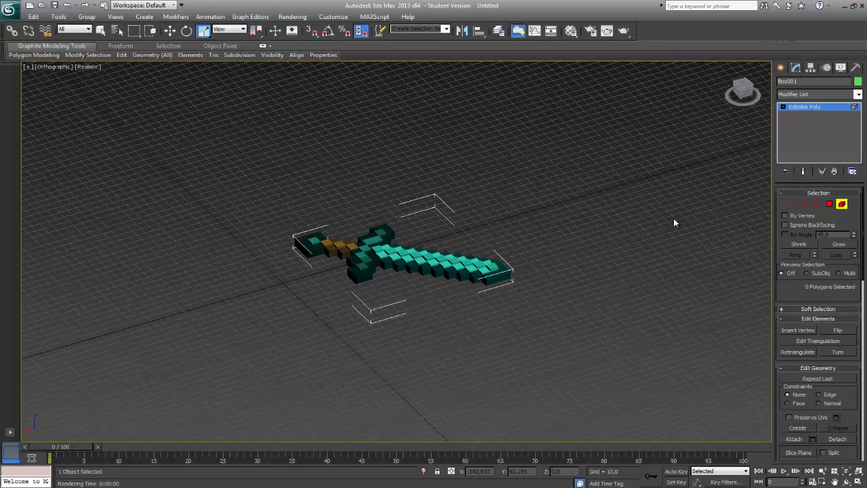
scroll(674, 219, up, 3)
scroll(675, 223, down, 4)
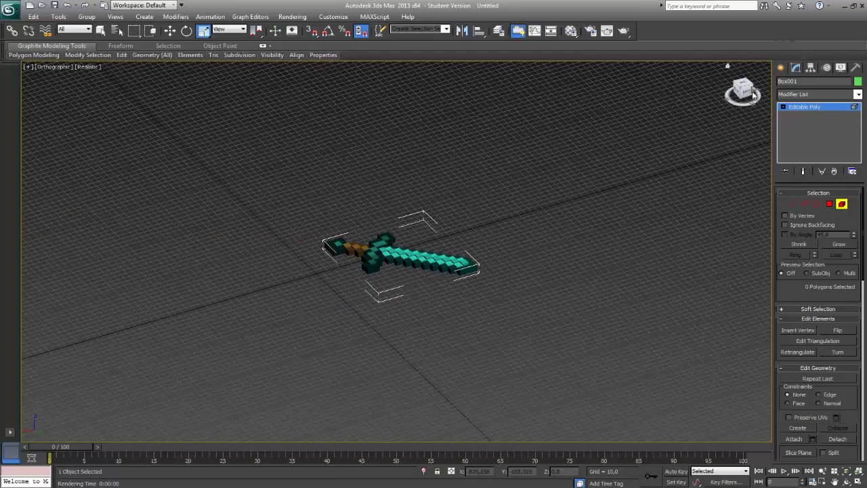
click(748, 99)
scroll(649, 196, up, 6)
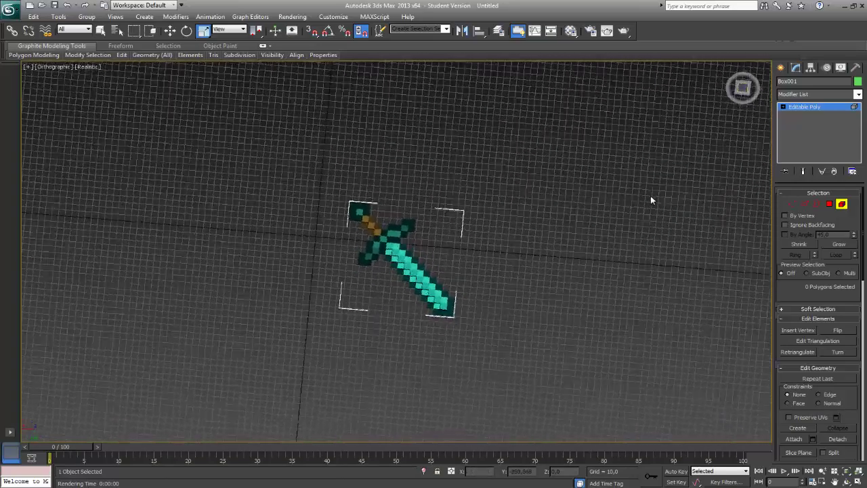
drag(743, 91, 711, 119)
scroll(510, 351, down, 4)
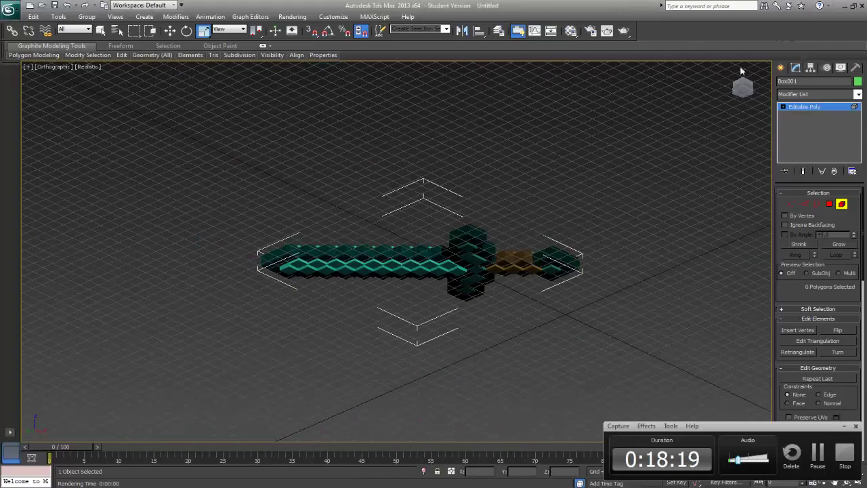
drag(746, 87, 759, 447)
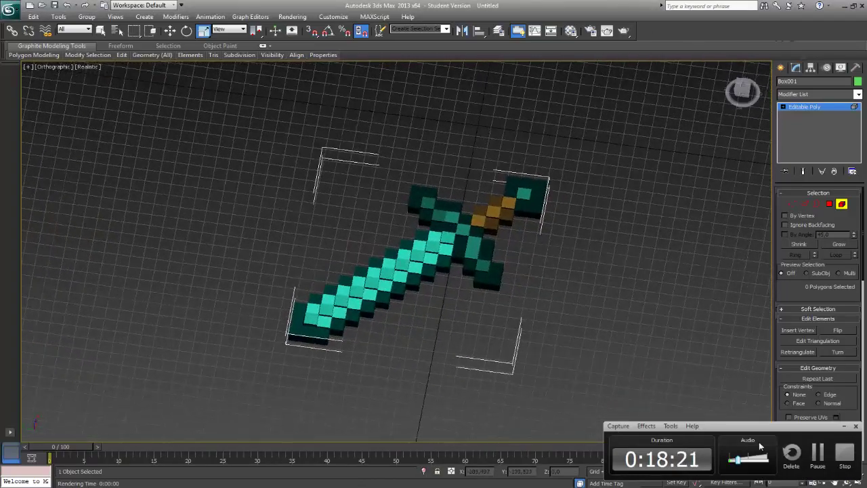